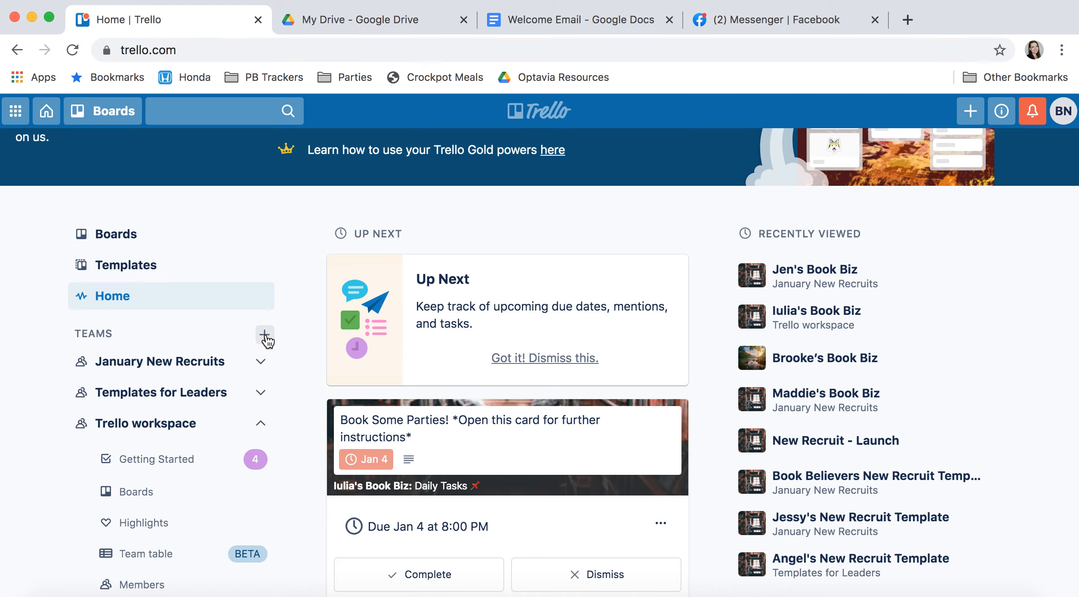
Start building a new team and name it "January New Recruits 2".
click(265, 336)
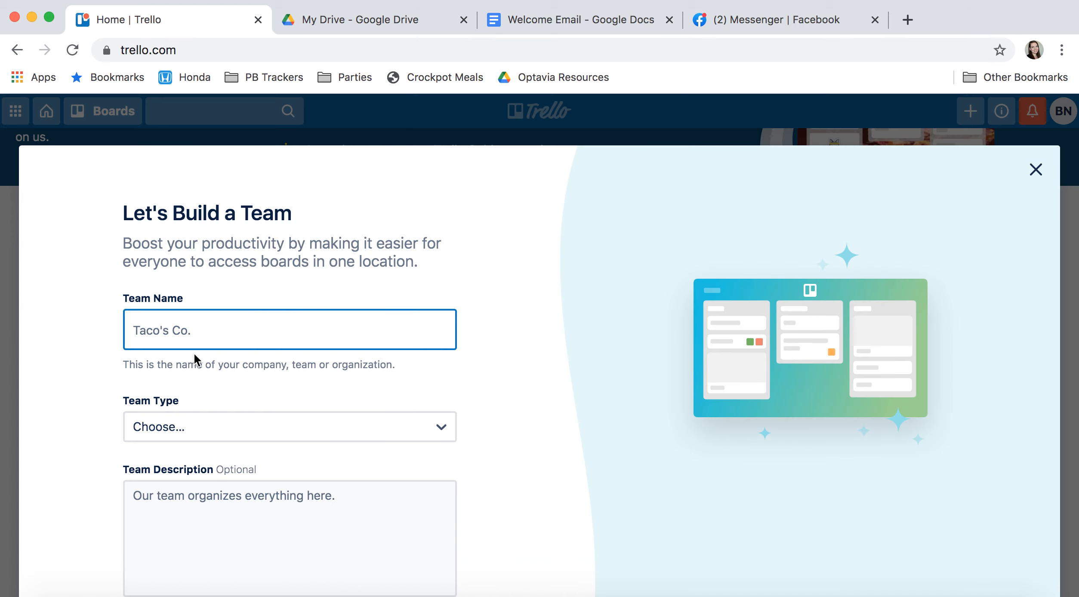
text(January)
key(Left)
text(New)
key(BackSpace)
key(BackSpace)
key(BackSpace)
key(BackSpace)
text(New Recruits 2)
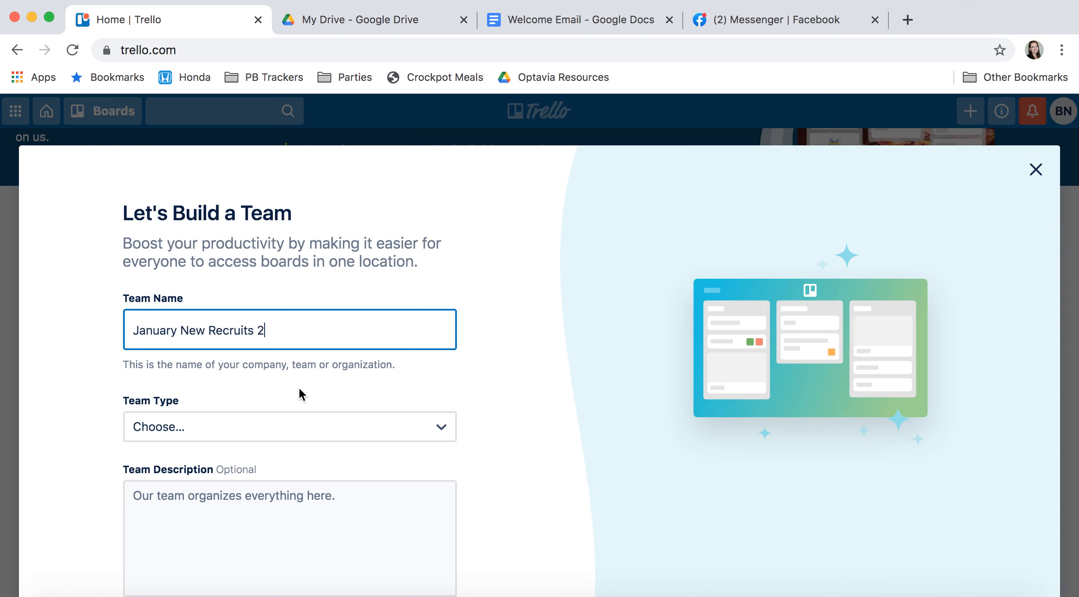
Choose a team type, create the team and skip inviting members.
click(306, 426)
scroll(286, 371, down, 3)
click(229, 447)
click(257, 532)
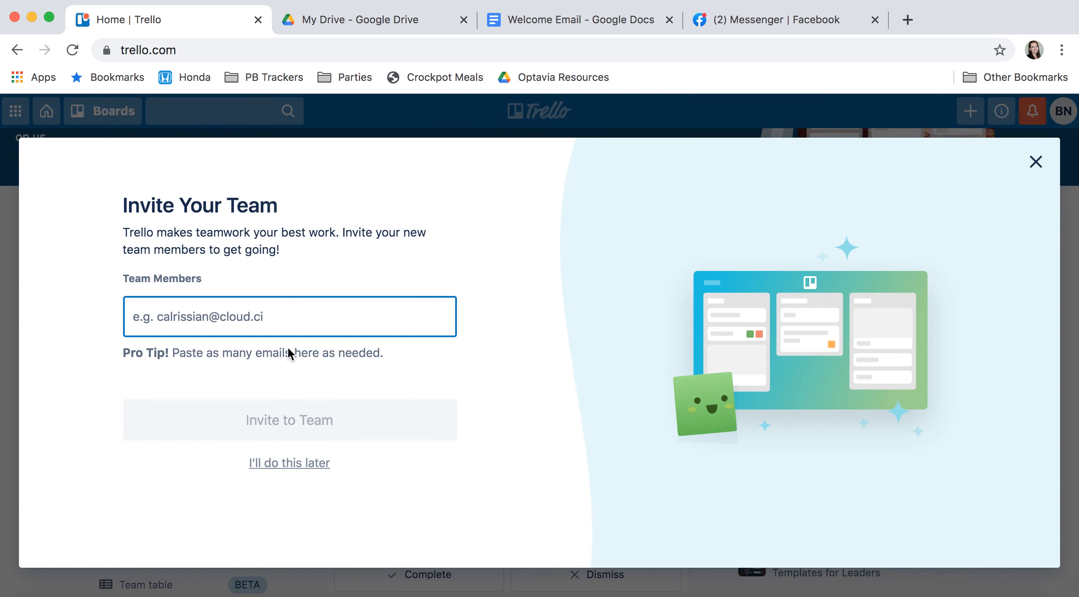
click(307, 460)
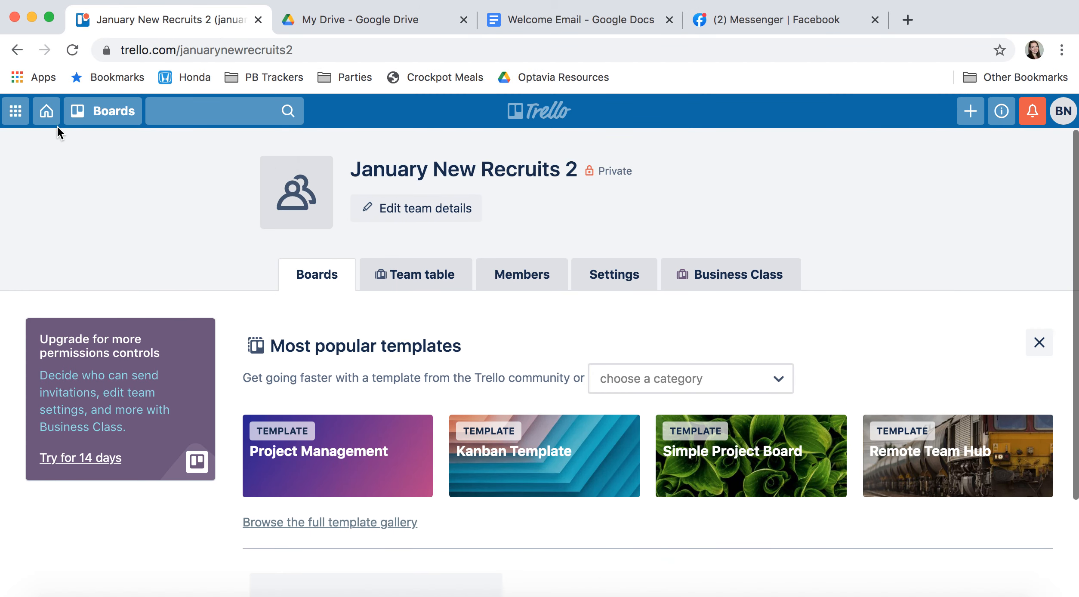
Return to the home page and open the overview of all boards to examine the personal boards.
click(46, 111)
scroll(364, 296, down, 3)
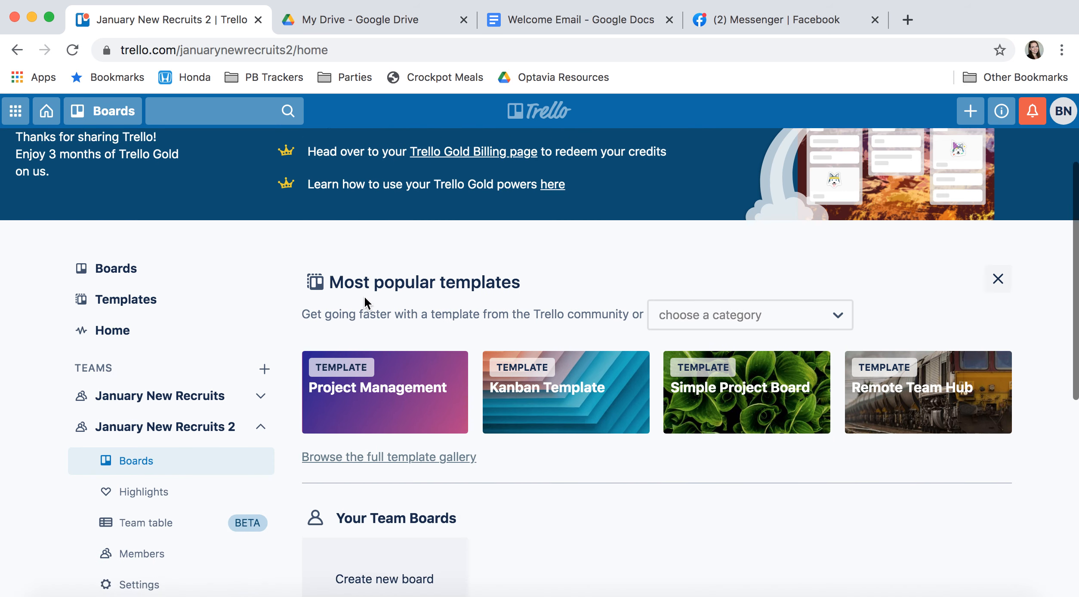
scroll(364, 296, down, 5)
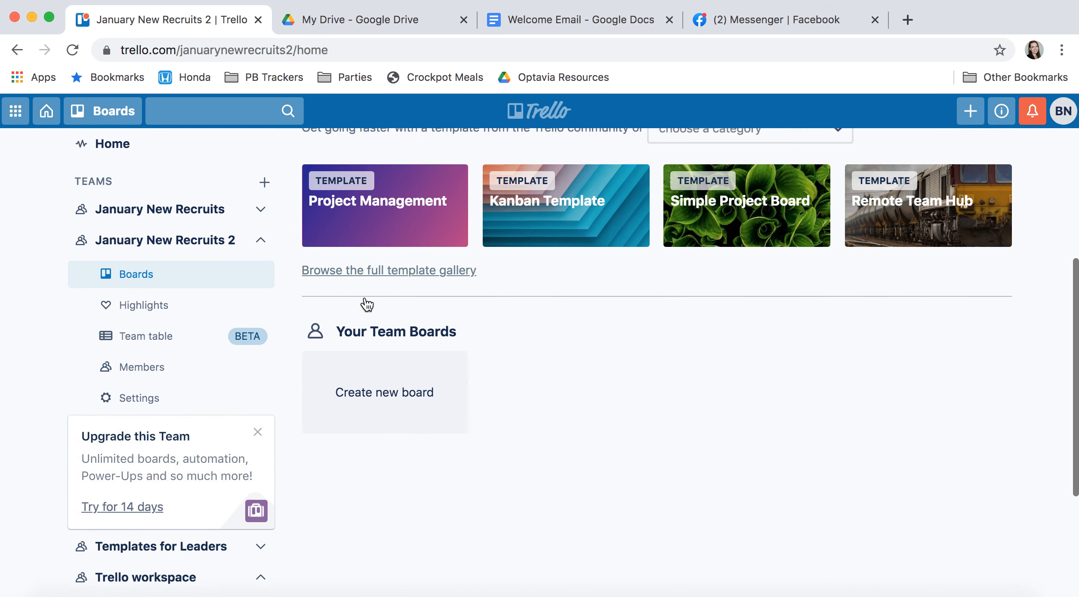
scroll(366, 301, up, 6)
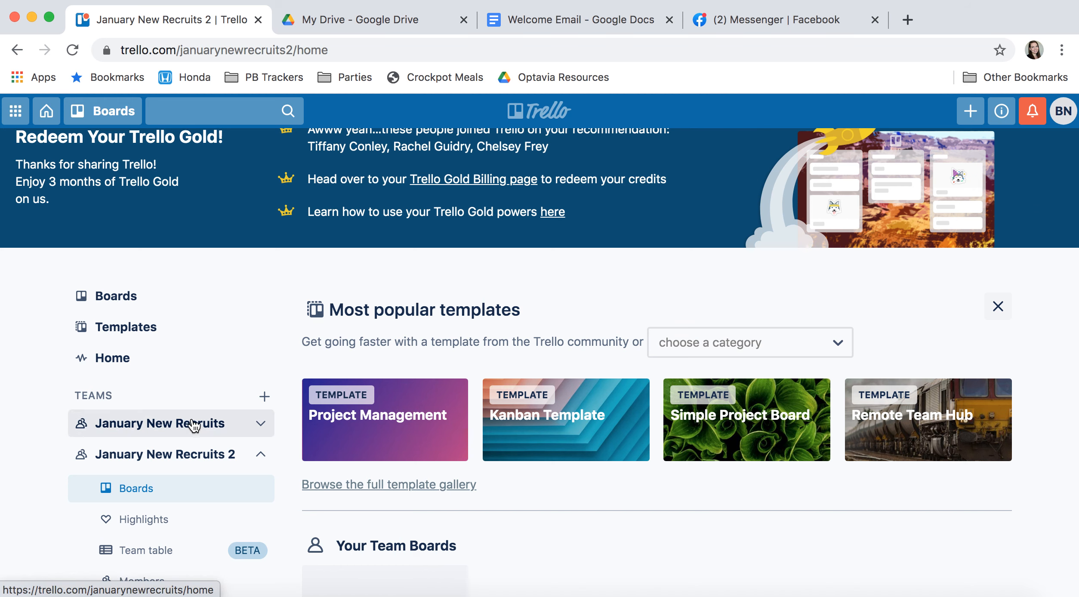
click(154, 301)
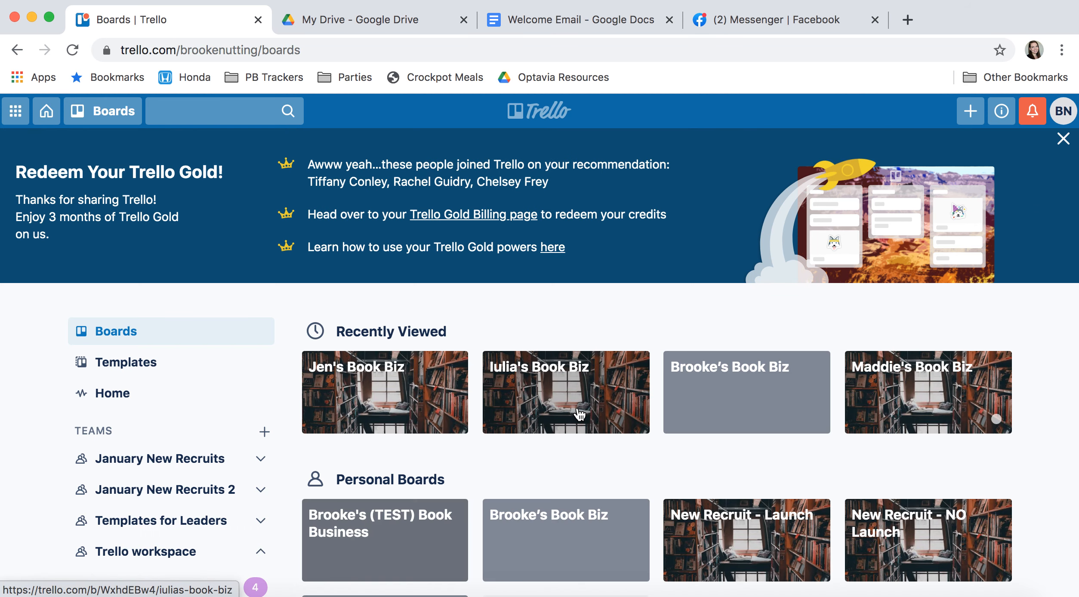
scroll(581, 435, down, 3)
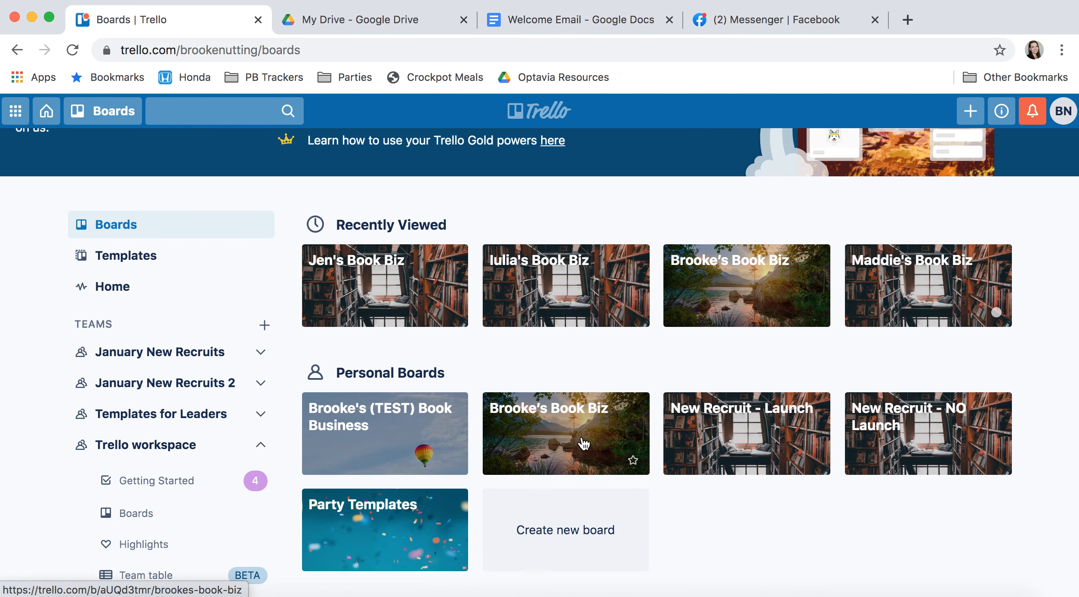
scroll(584, 443, up, 2)
scroll(584, 443, down, 3)
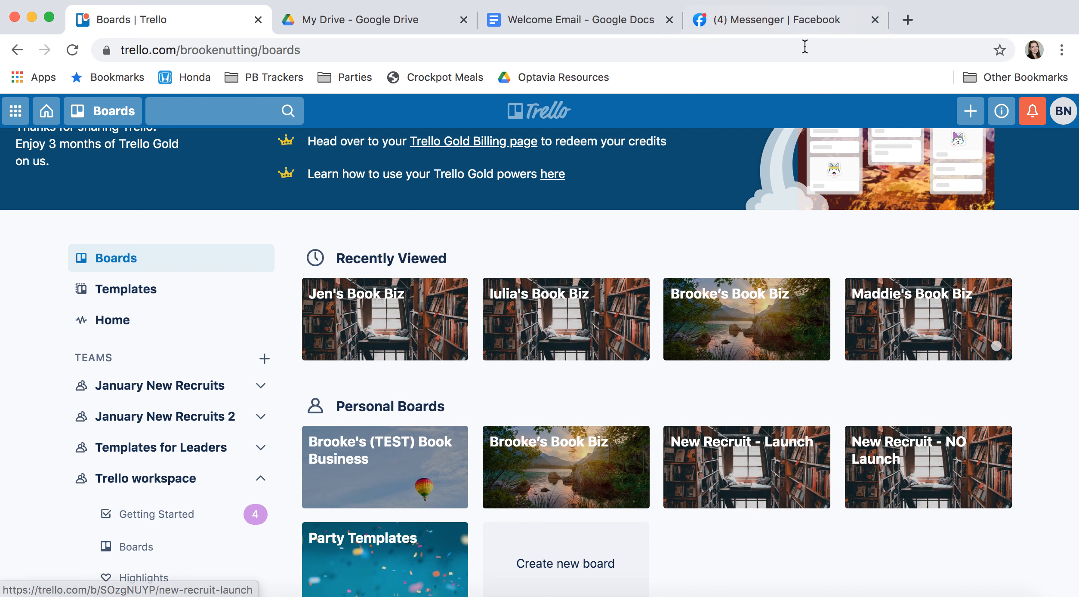
Switch to Messenger and read the new-recruit group chat around the email request and back office instructions.
click(808, 18)
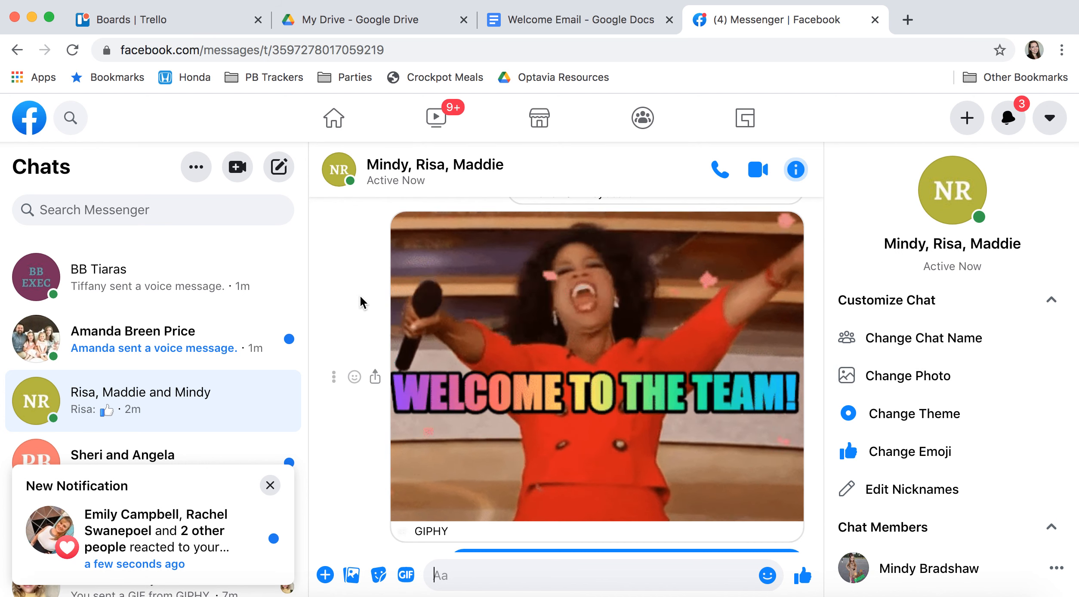
scroll(362, 301, down, 3)
scroll(362, 301, down, 4)
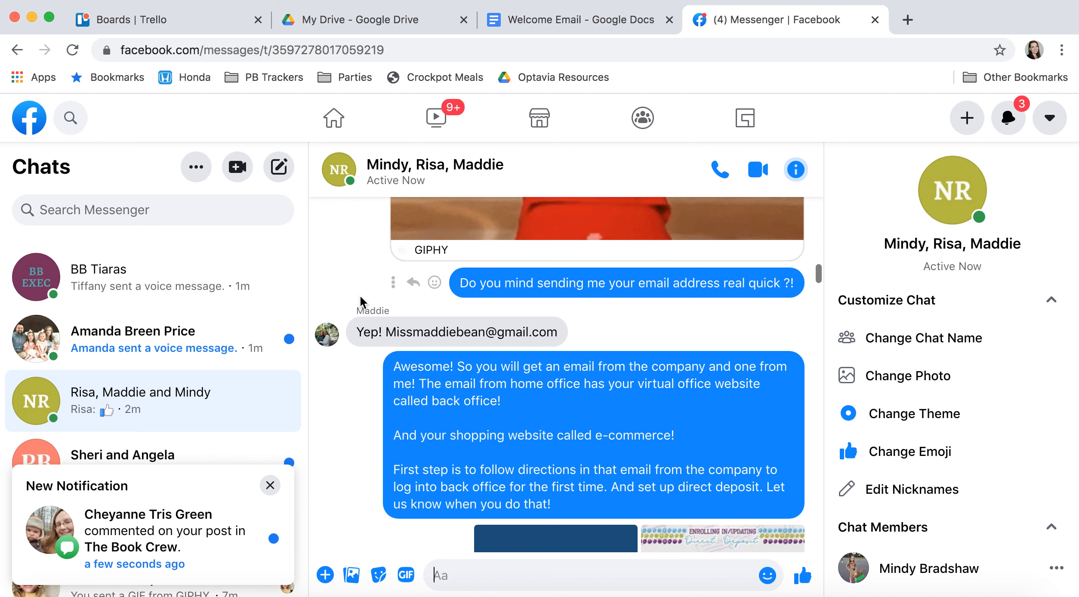
scroll(361, 308, down, 1)
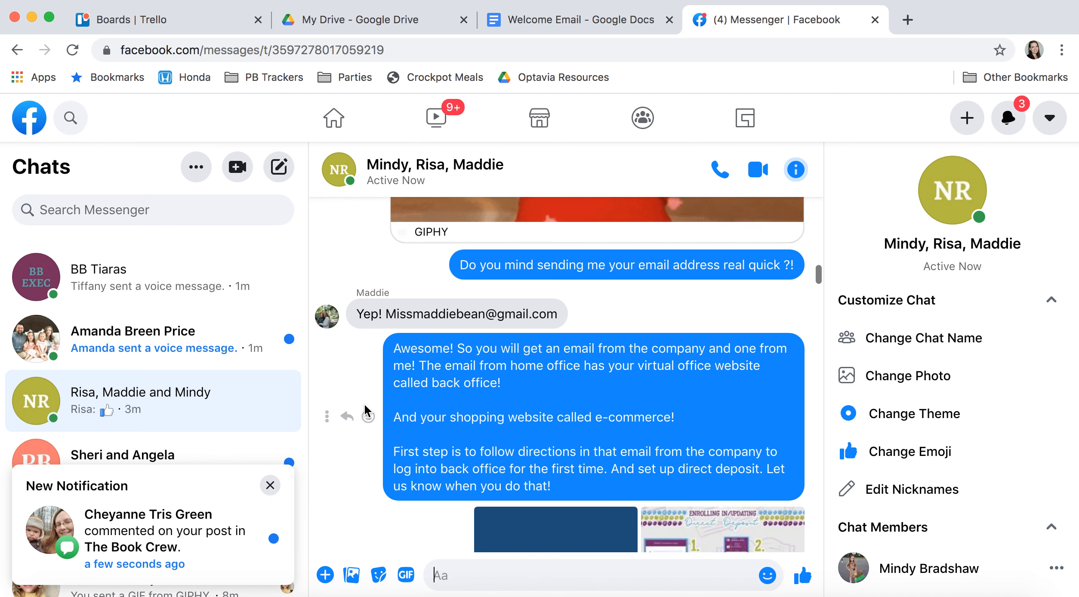
scroll(366, 406, down, 1)
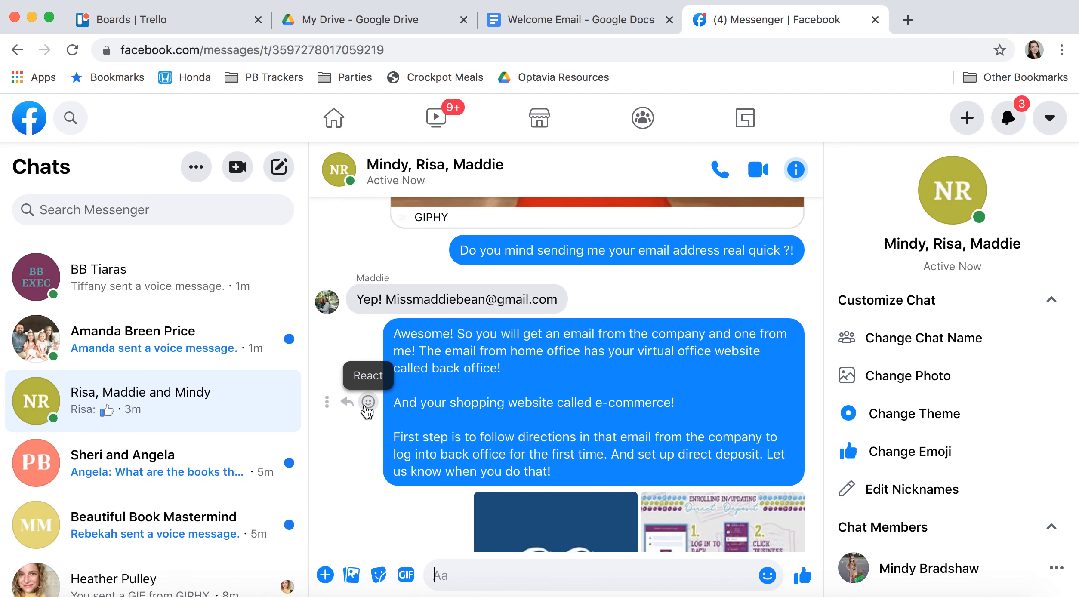
scroll(365, 407, down, 5)
scroll(365, 406, up, 3)
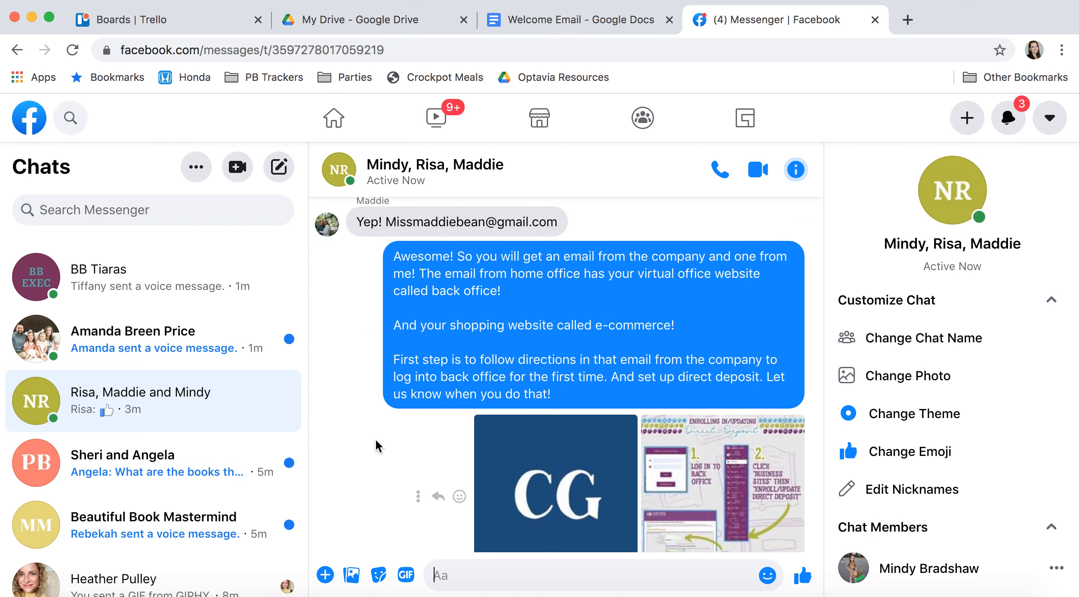
Switch back to Trello and open the New Recruit - Launch personal board, keeping its title.
click(199, 25)
scroll(529, 426, down, 2)
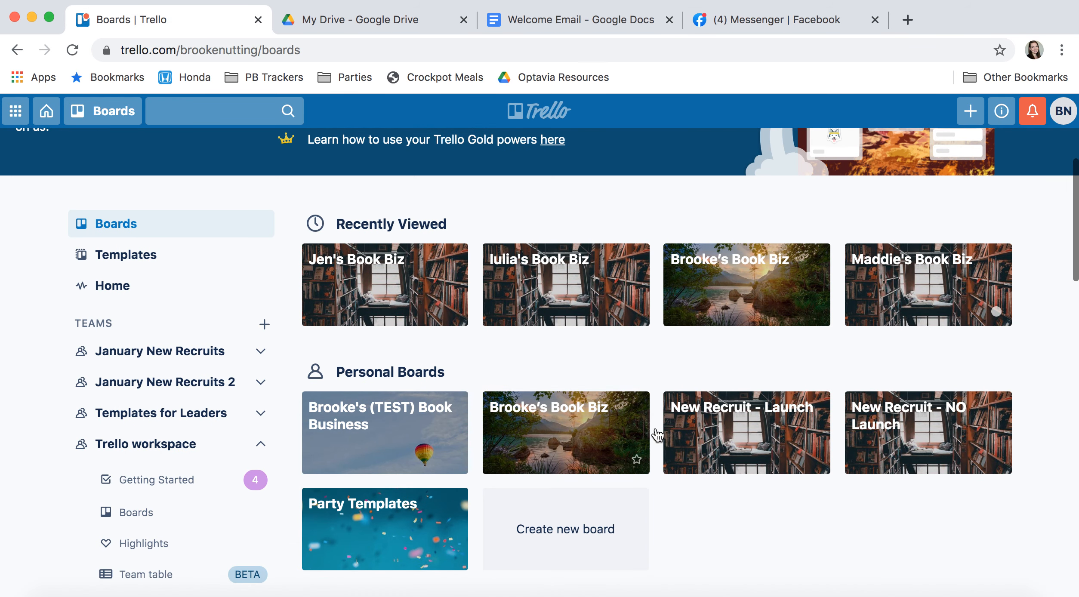
click(738, 453)
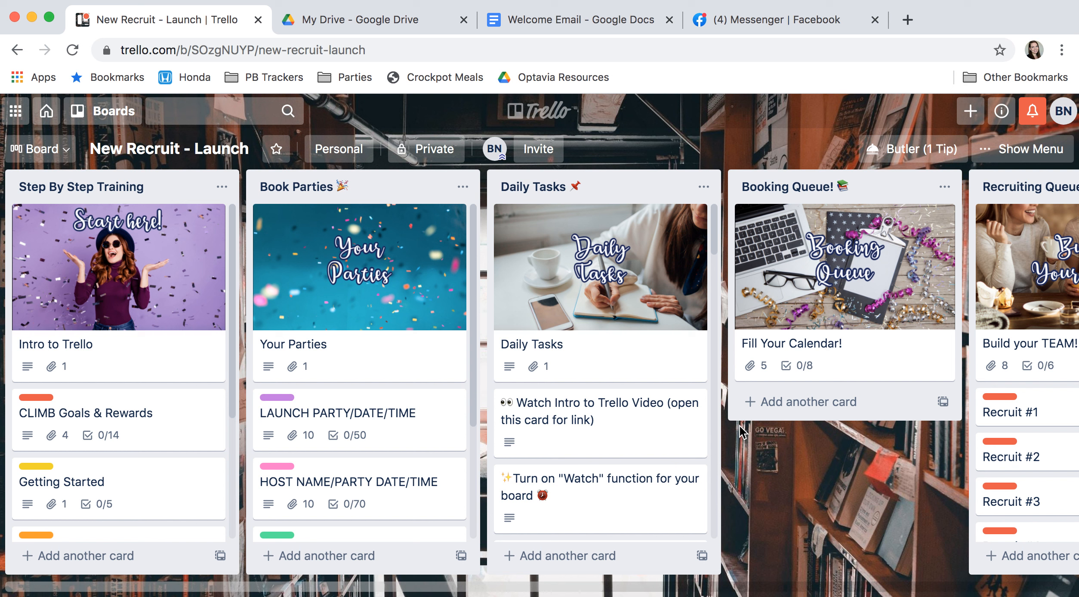
click(155, 148)
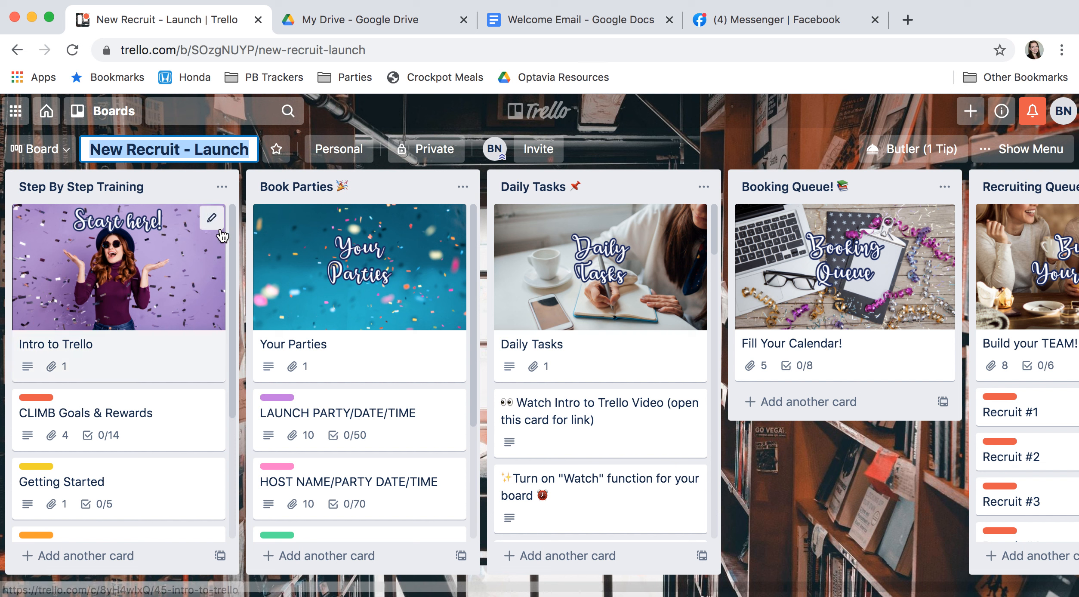
click(447, 114)
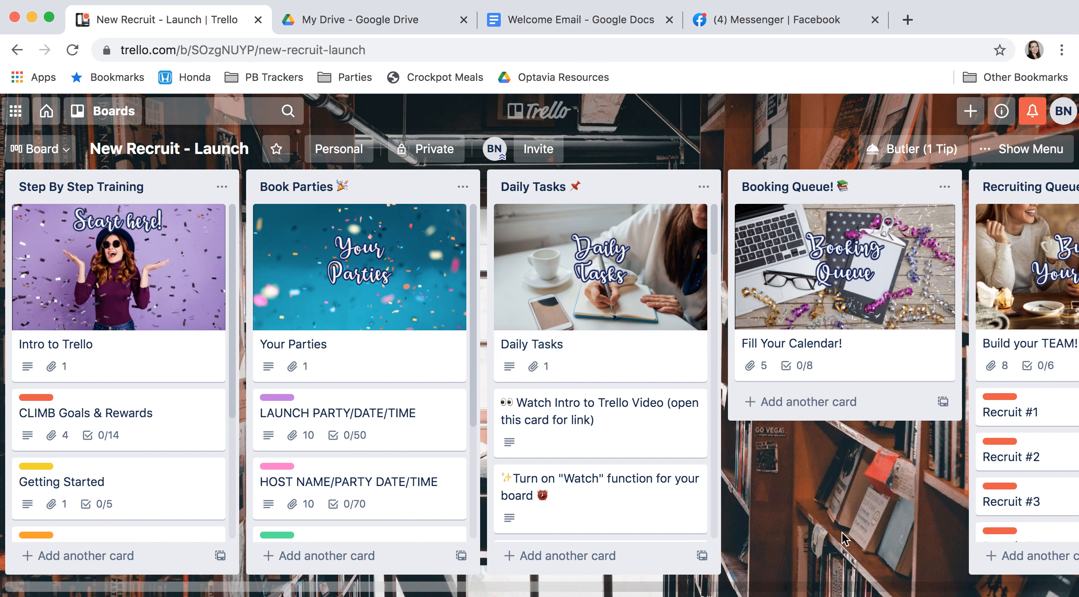
Look through the lists across the full width of the New Recruit - Launch board.
scroll(513, 318, right, 10)
scroll(516, 326, right, 2)
scroll(516, 326, left, 15)
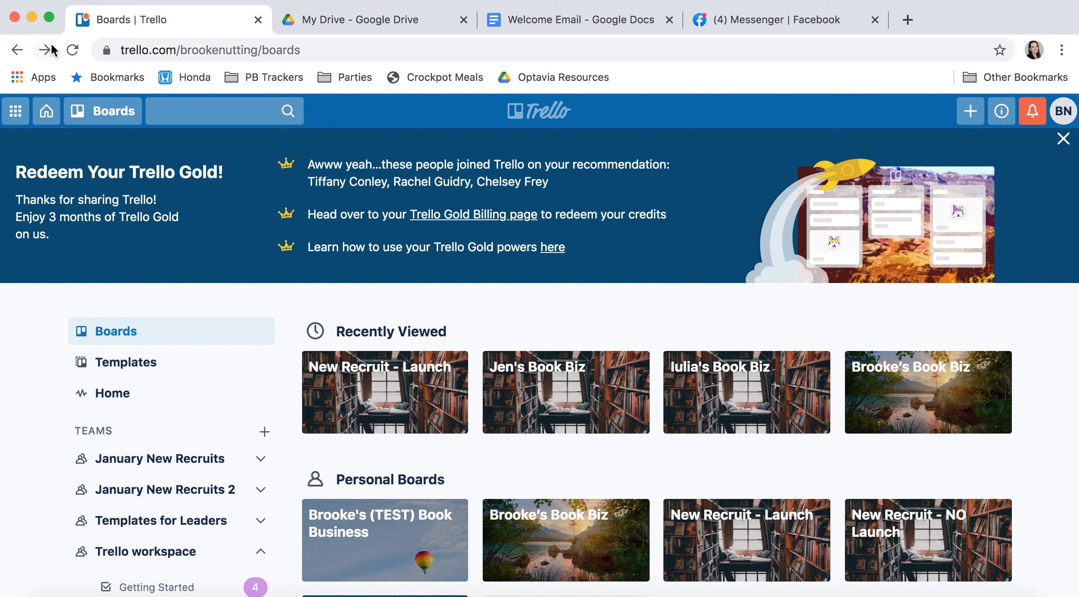
click(48, 49)
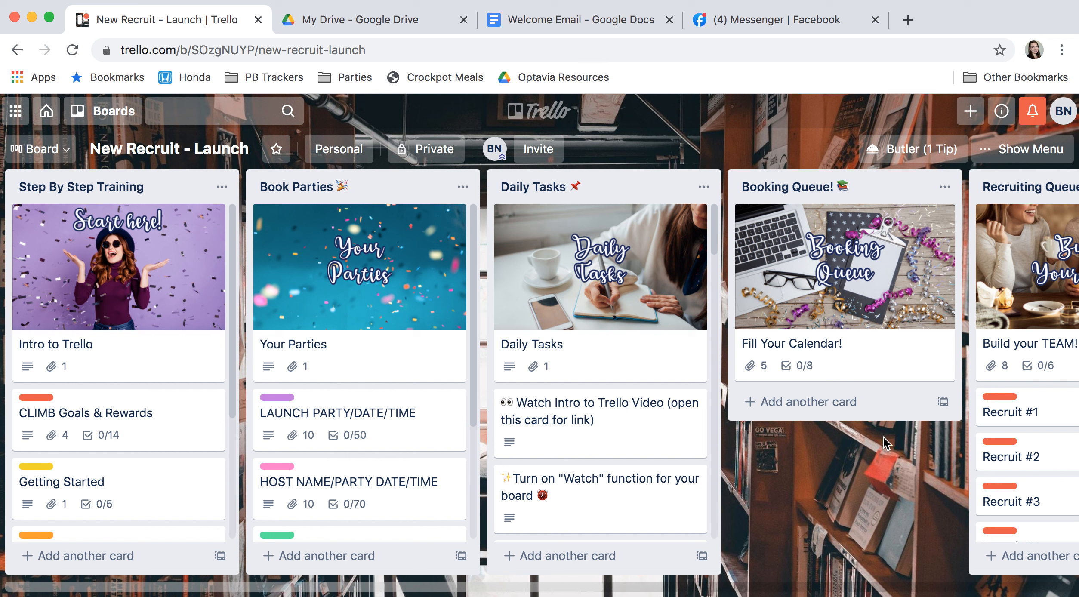
Start a copy of the New Recruit - Launch board, titled with the recruit's first name followed by "Book Biz (SAMPLE)".
click(987, 151)
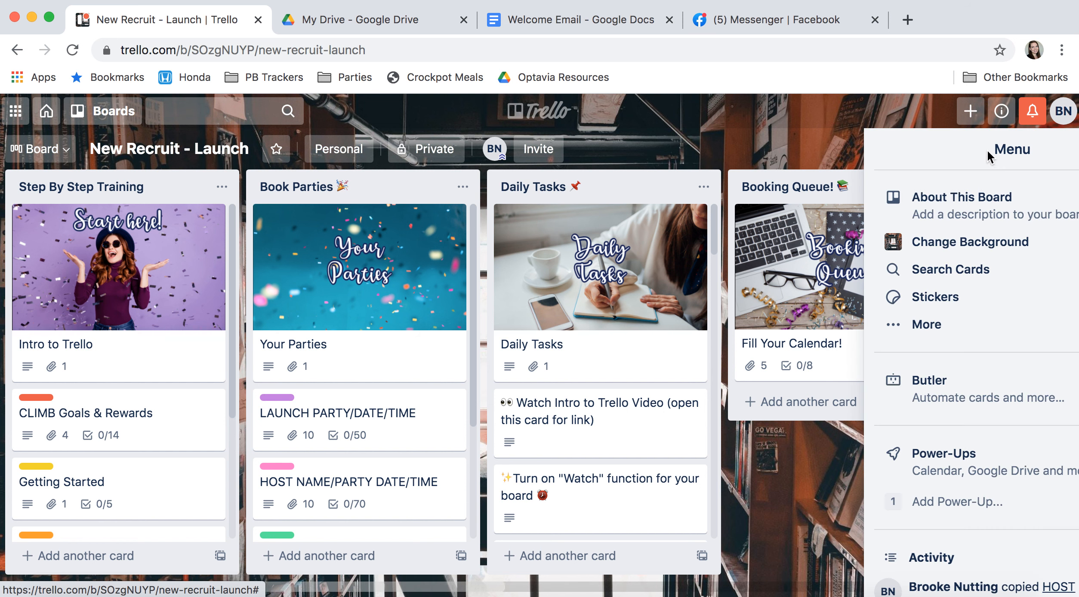
click(916, 332)
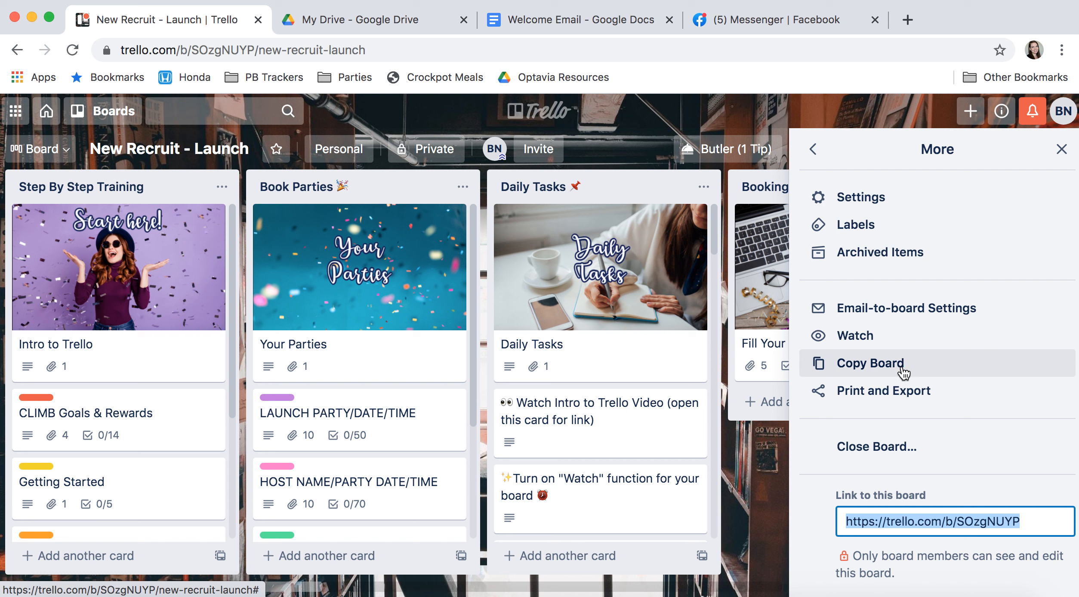
click(902, 369)
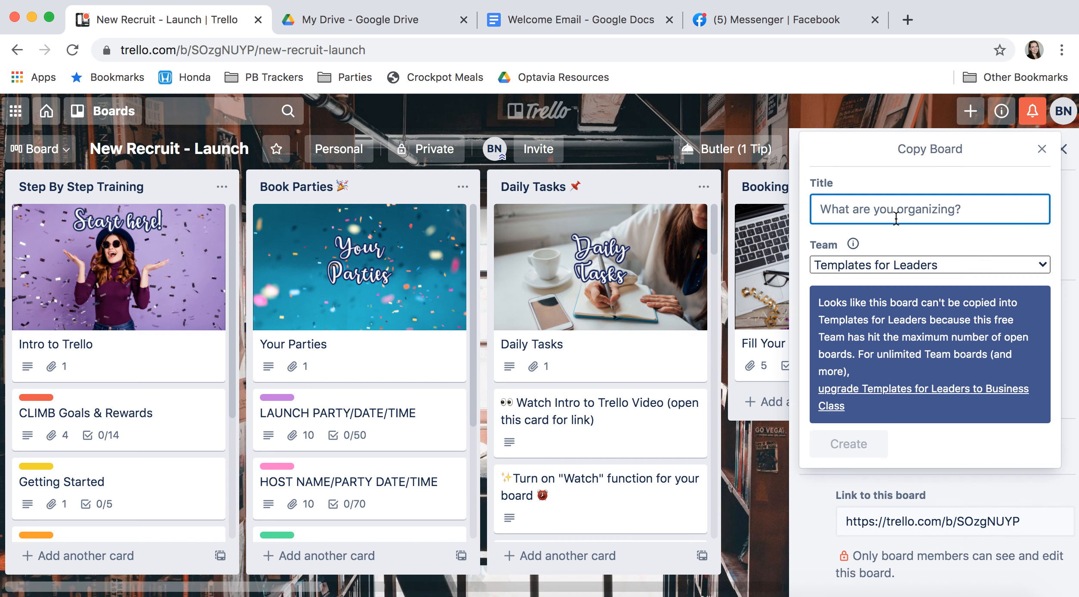
text(Mad)
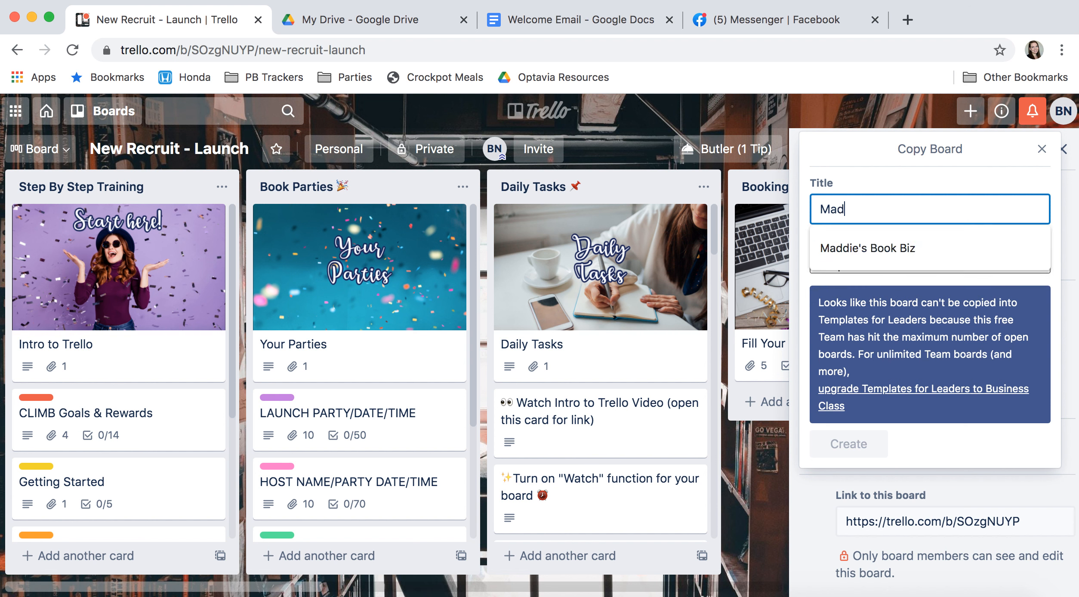
text(die's Book Bix ()
key(BackSpace)
text(z (SAMPLE)
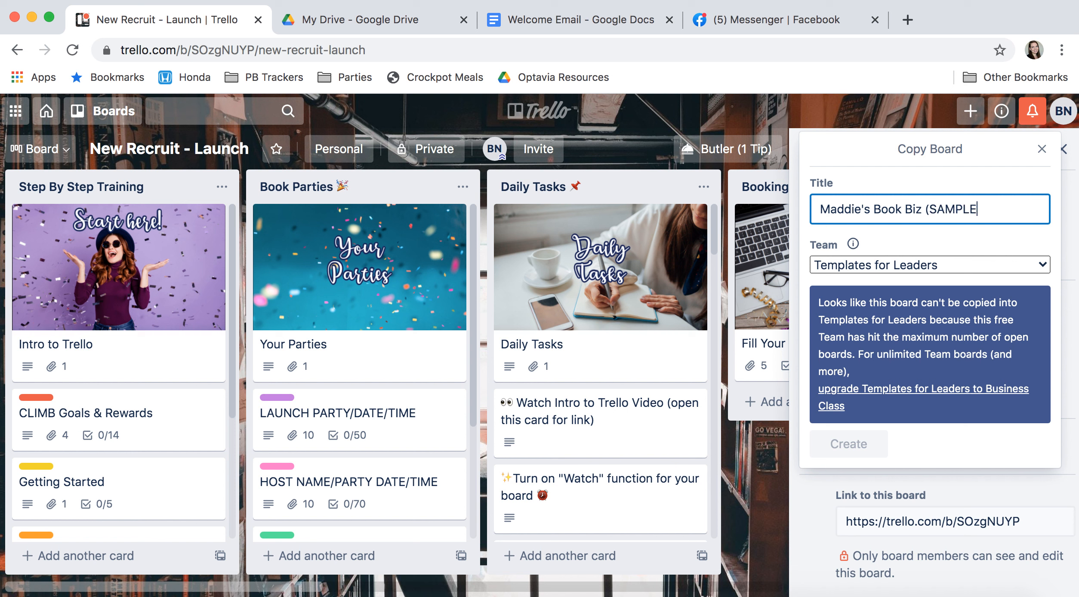
Switch the board copy's team to January New Recruits and back to Templates for Leaders.
click(898, 260)
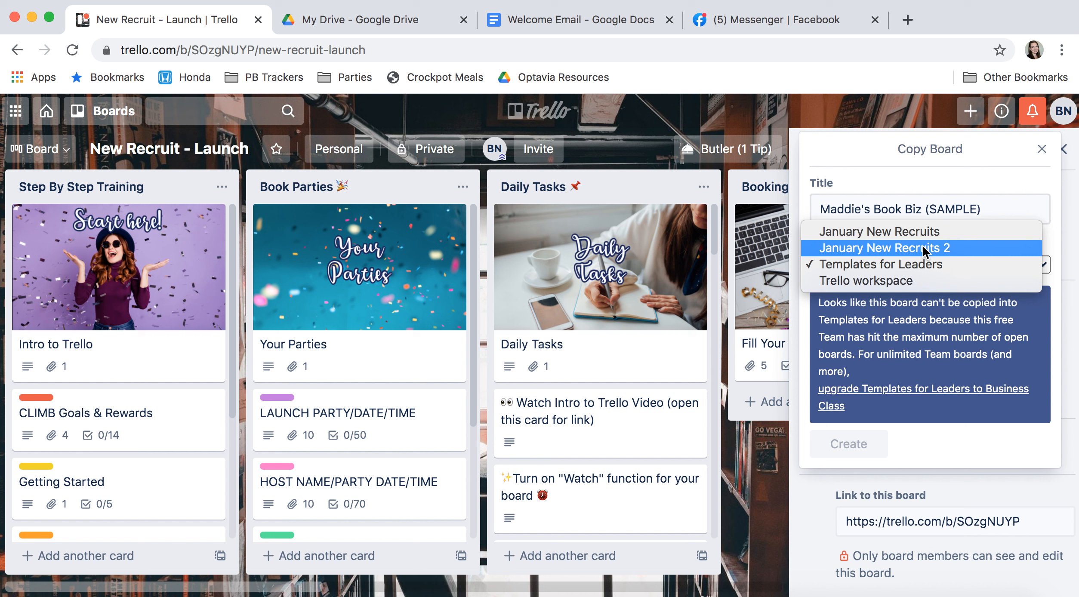
click(926, 232)
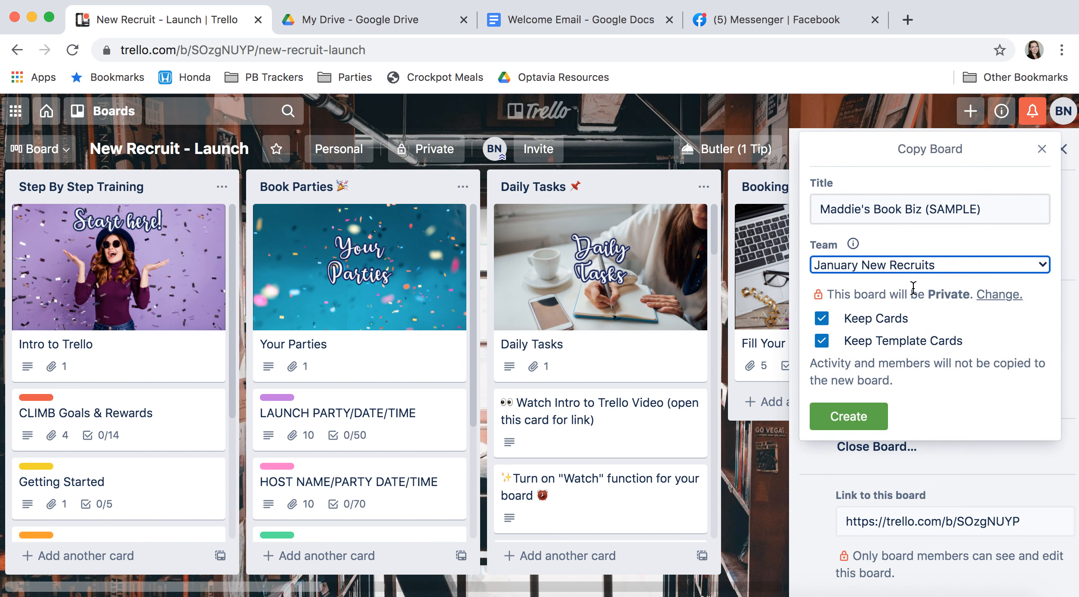
click(848, 415)
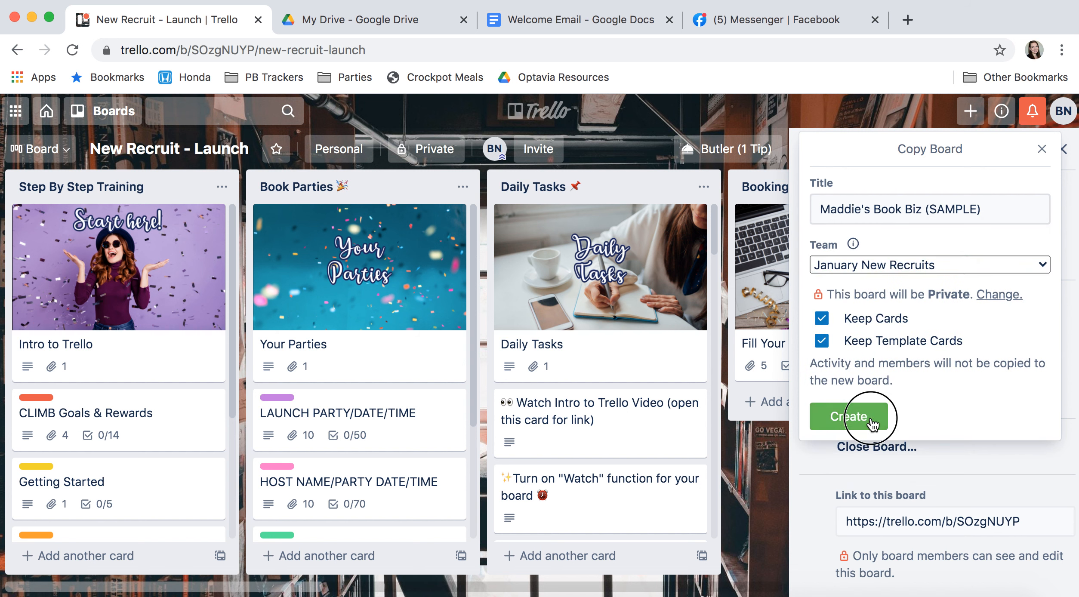
click(899, 263)
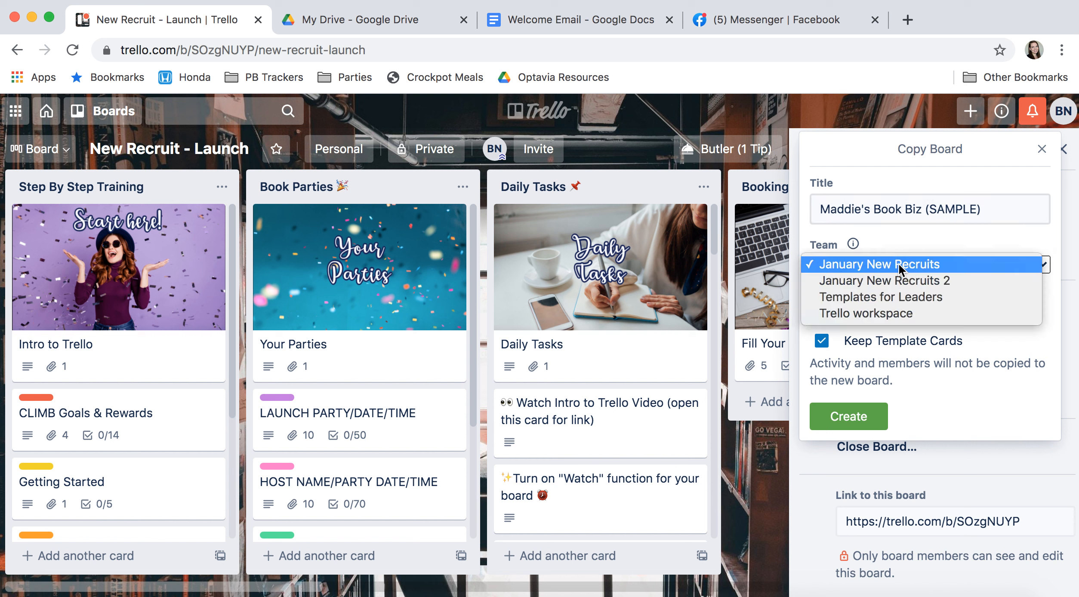
click(899, 301)
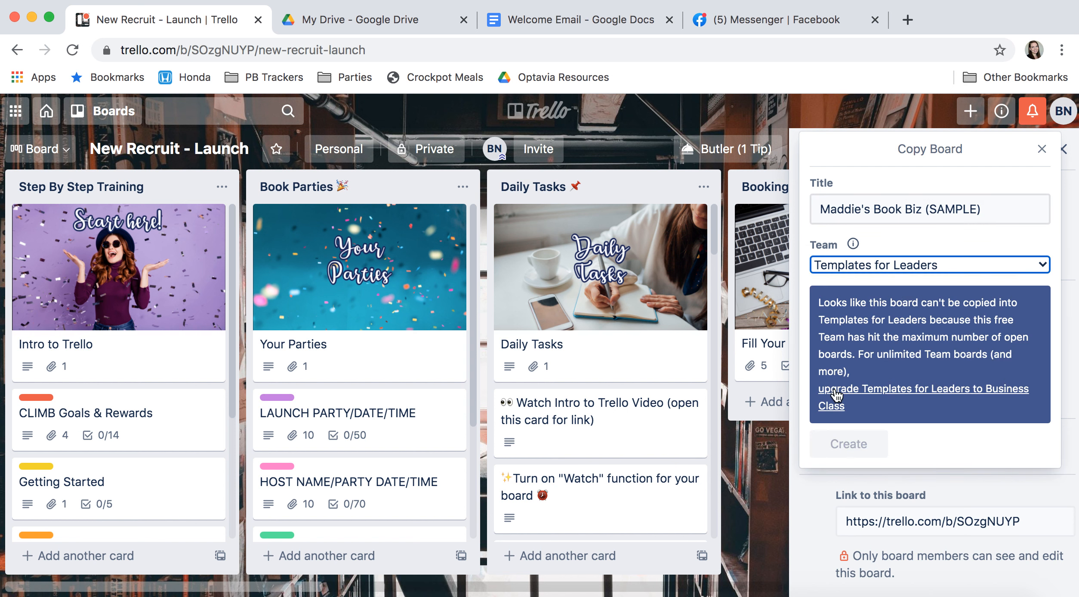
Assign the copy to the January New Recruits team, create the board and close its side menu.
click(908, 266)
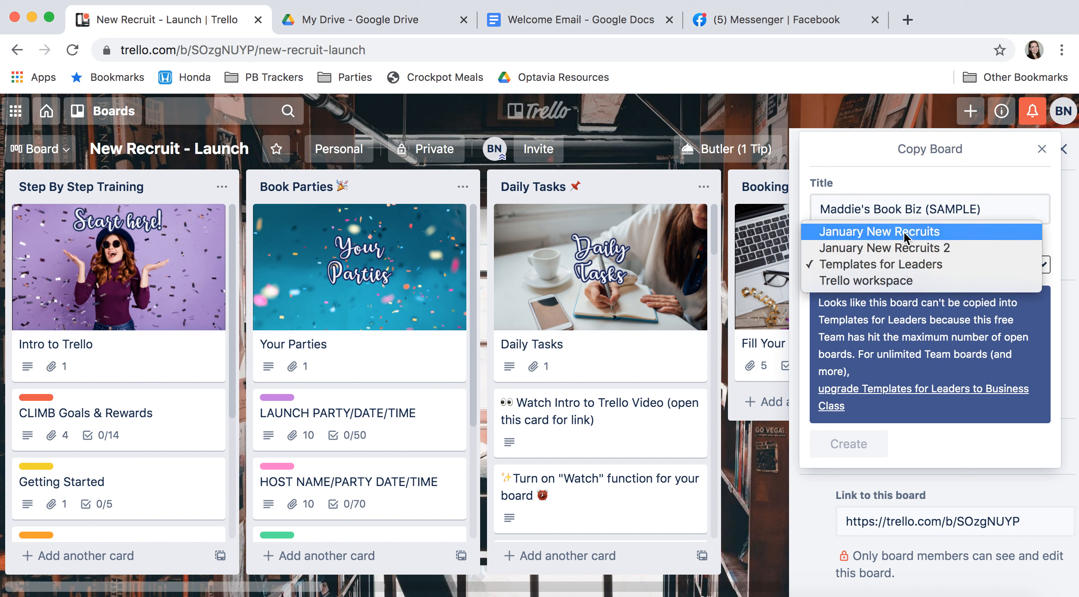
click(902, 235)
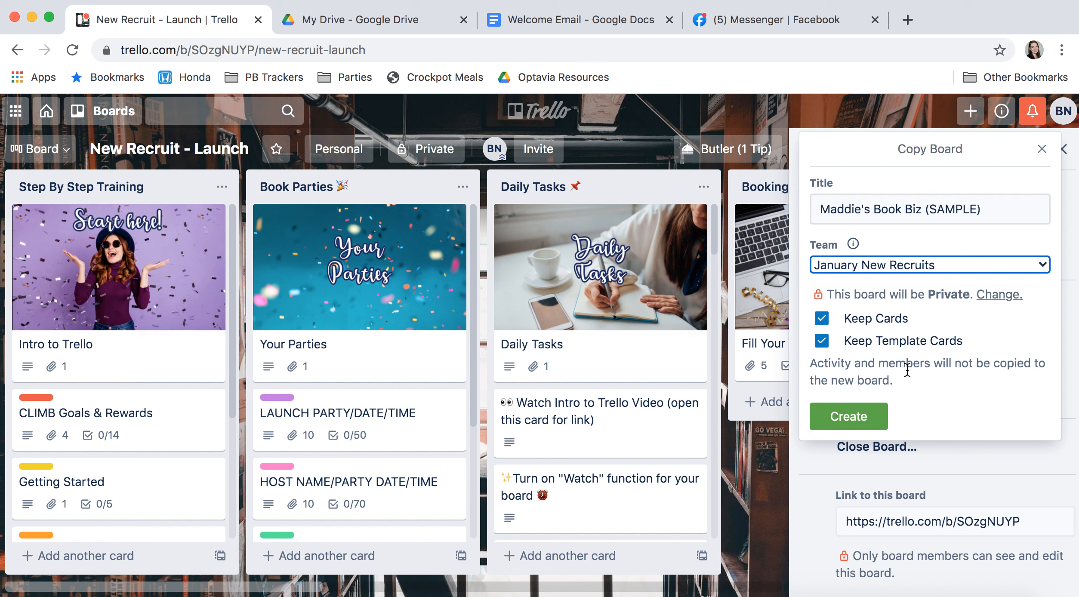
click(874, 419)
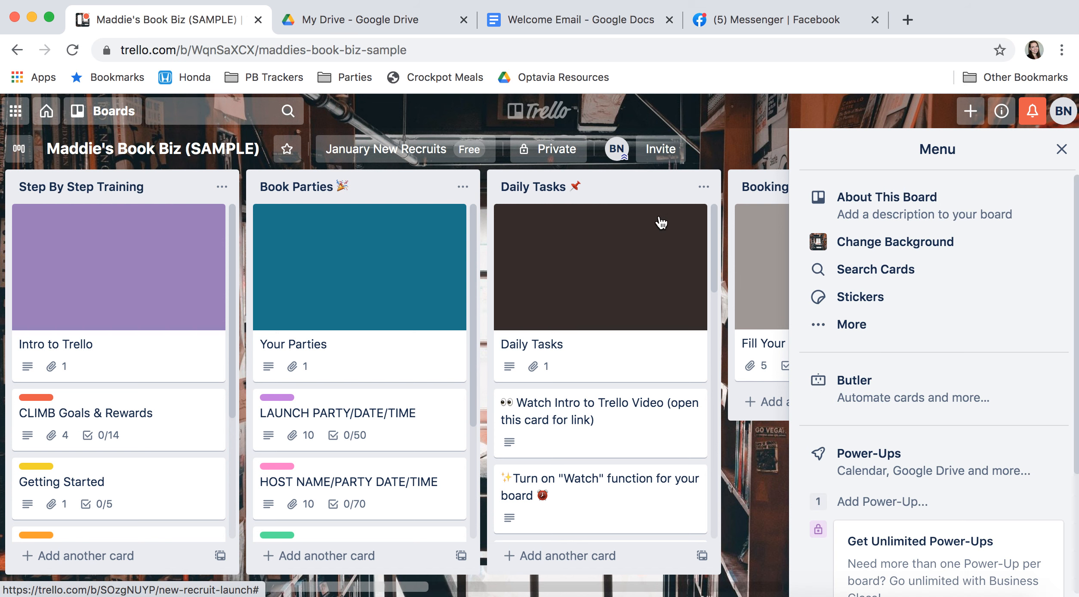
click(1063, 150)
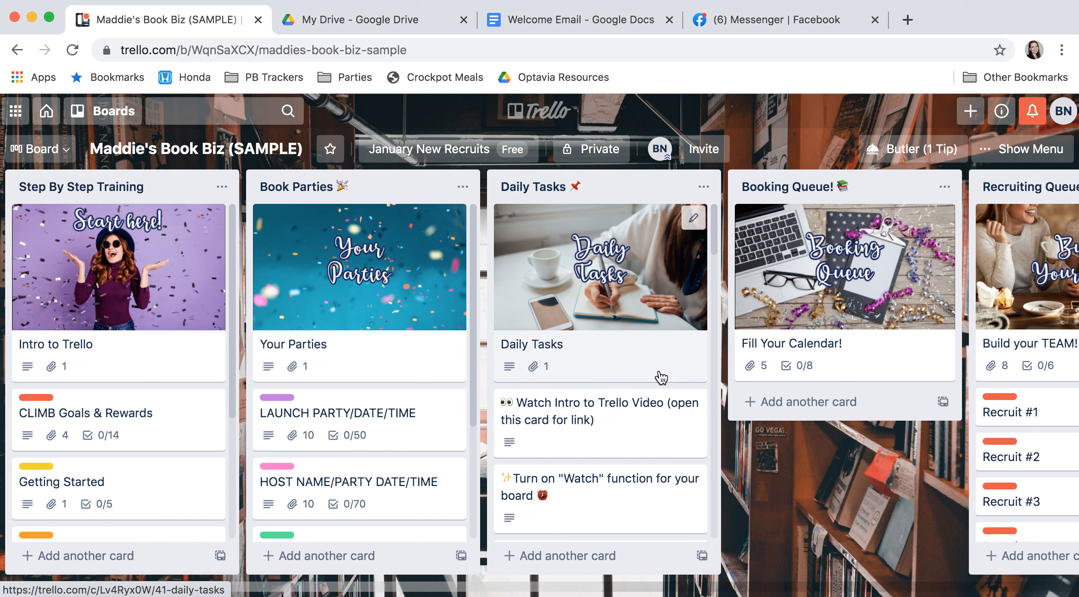
Review the opening Daily Tasks cards and view the quick-edit options of the CLIMB Dot 1 Deadline card.
scroll(632, 370, down, 5)
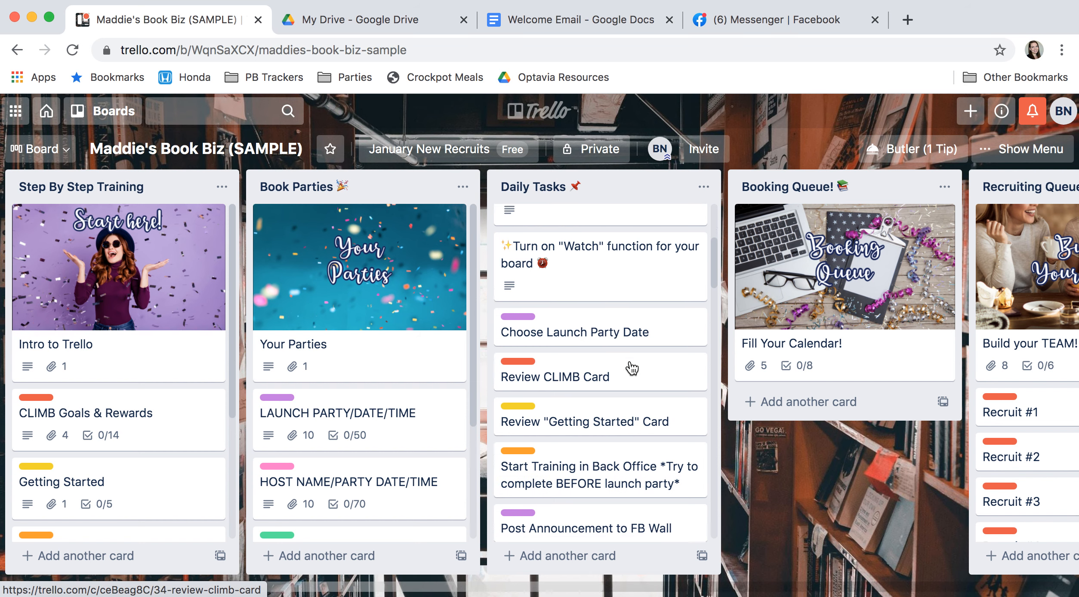
scroll(632, 369, down, 5)
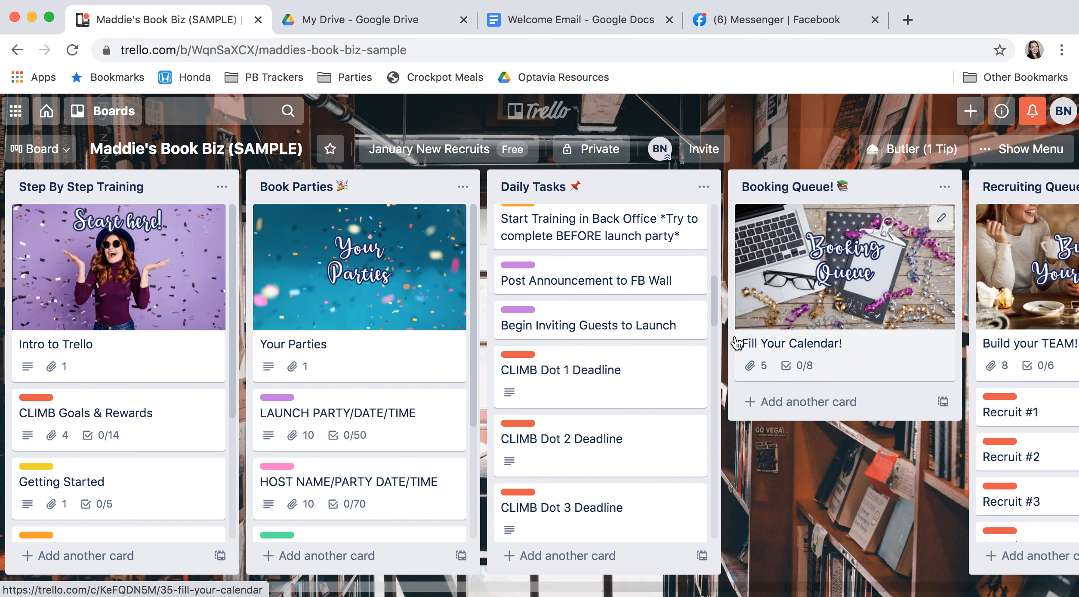
click(703, 361)
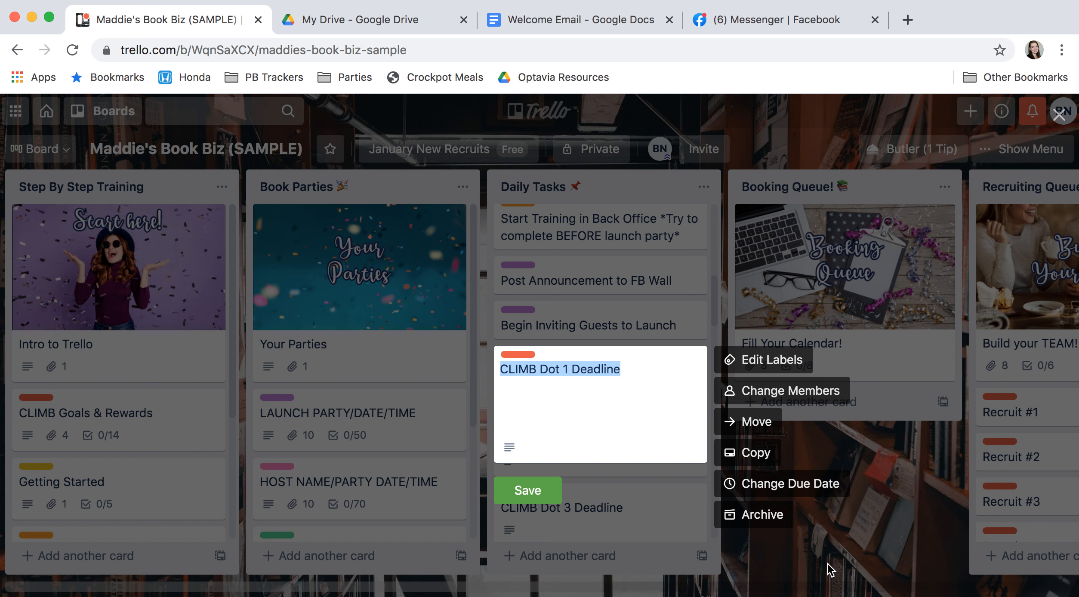
click(818, 578)
Look through the Daily Tasks list from the CLIMB Dot deadline cards back to its first card.
scroll(598, 423, down, 5)
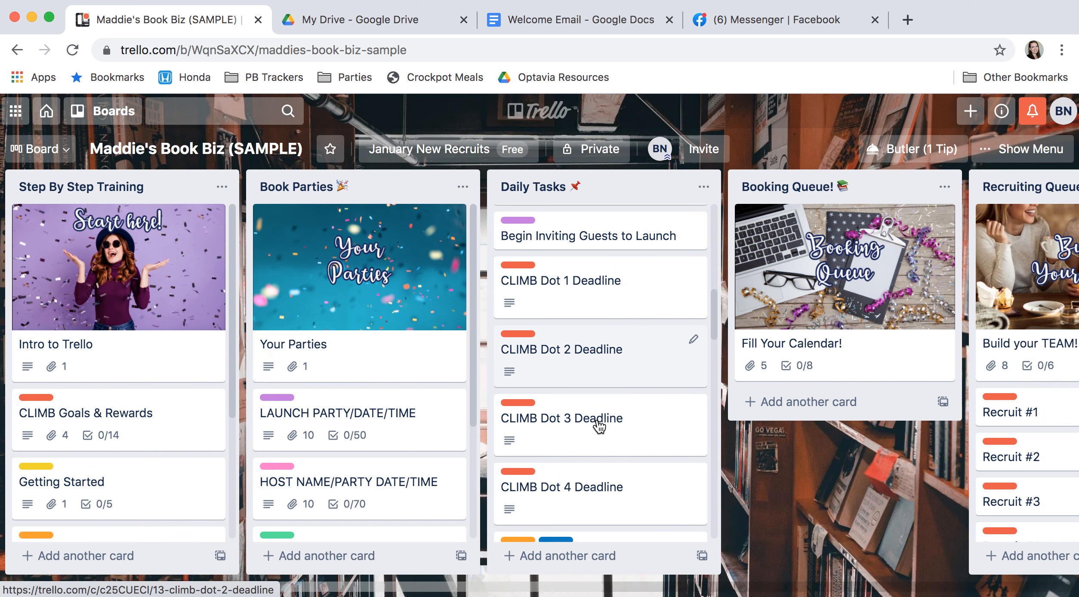
scroll(609, 348, up, 5)
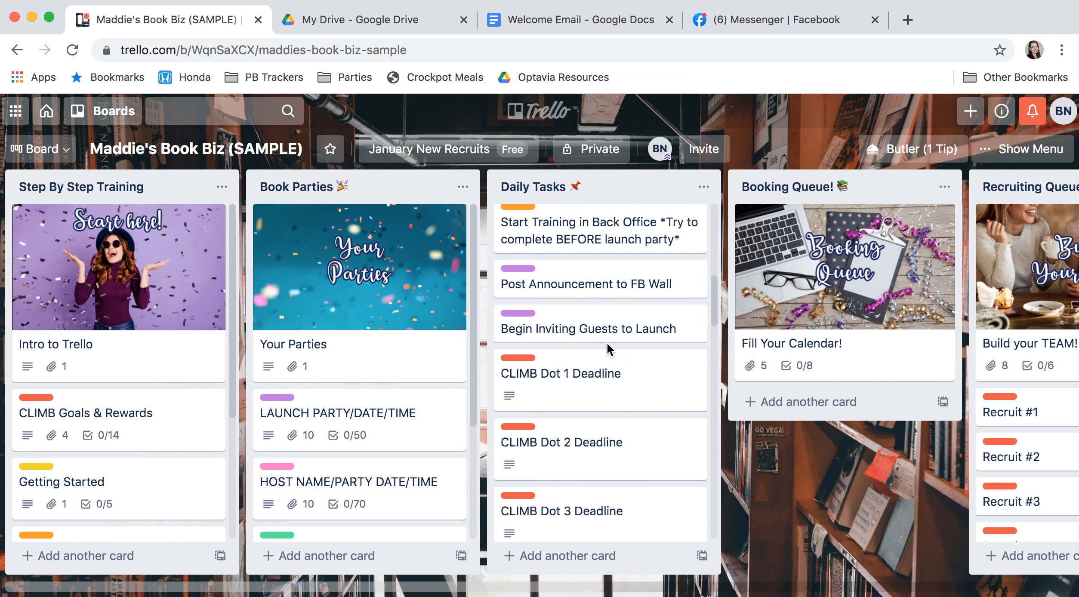
scroll(607, 343, up, 3)
scroll(608, 348, down, 3)
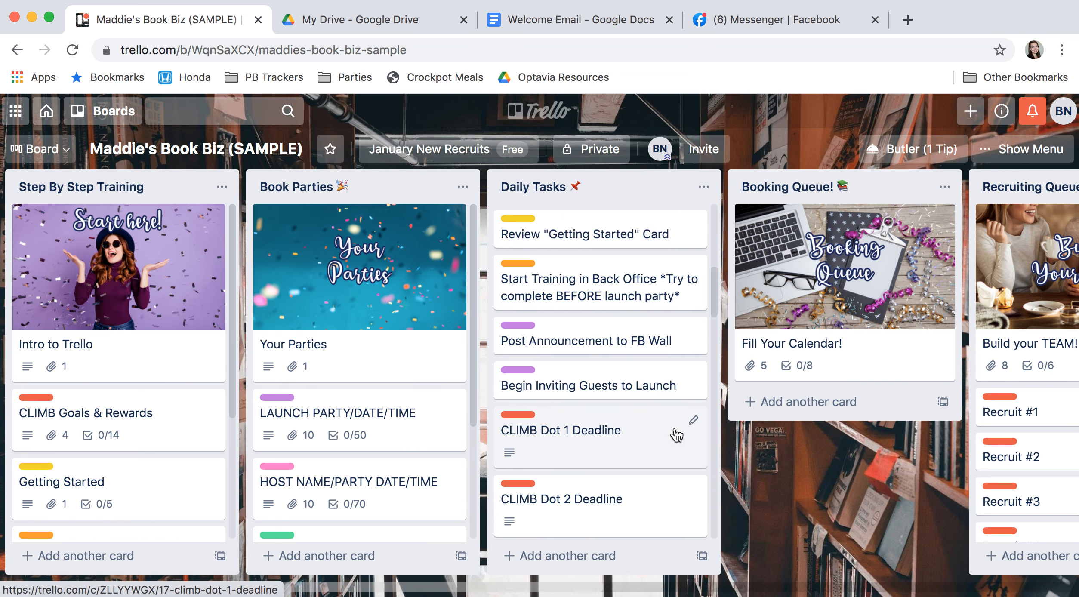
scroll(686, 439, up, 4)
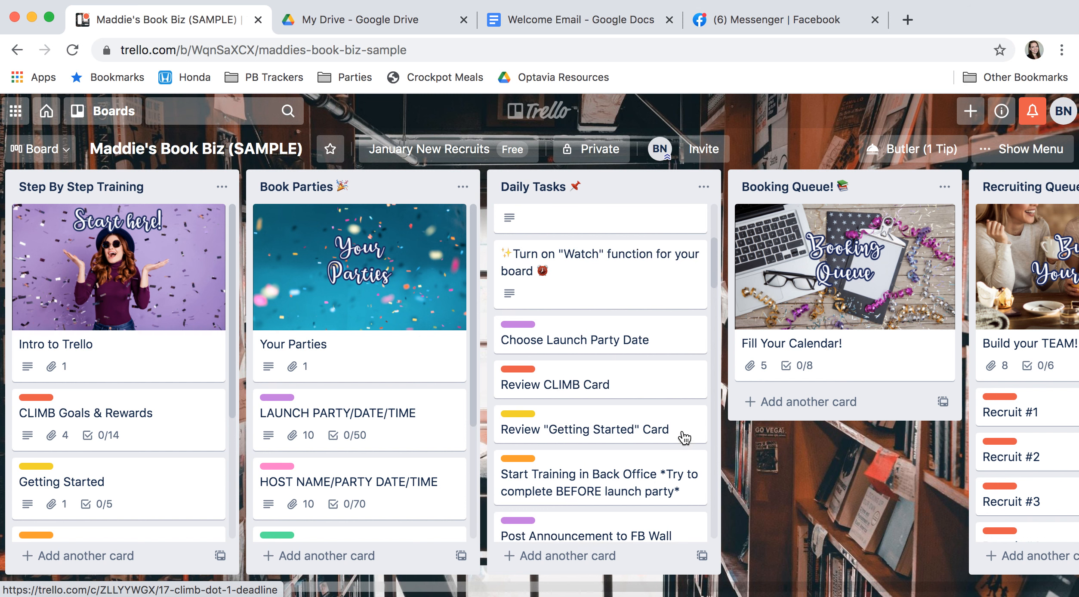
scroll(684, 438, up, 1)
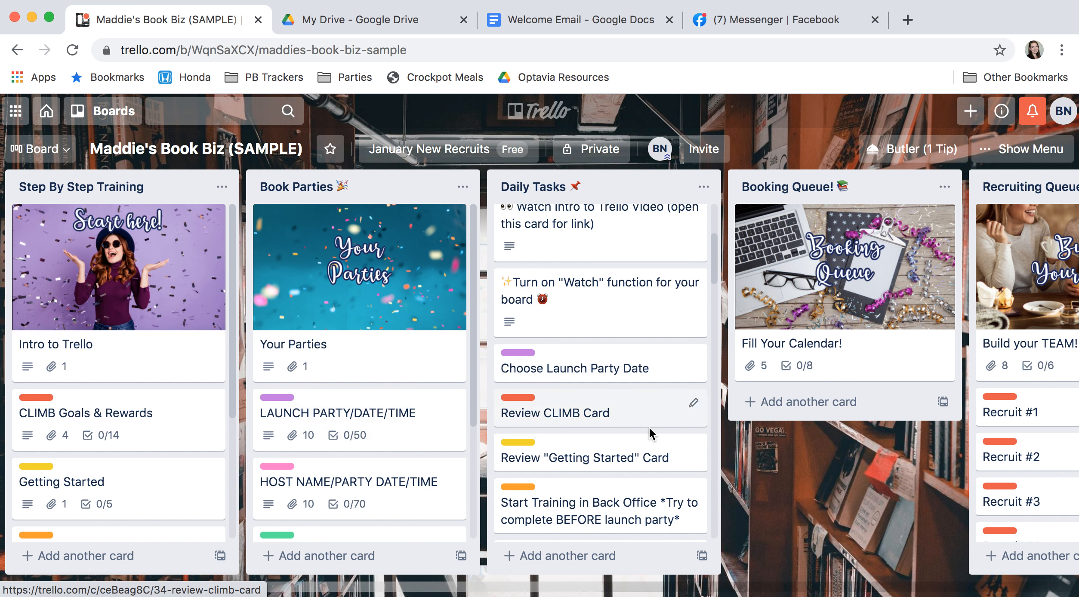
scroll(602, 414, up, 4)
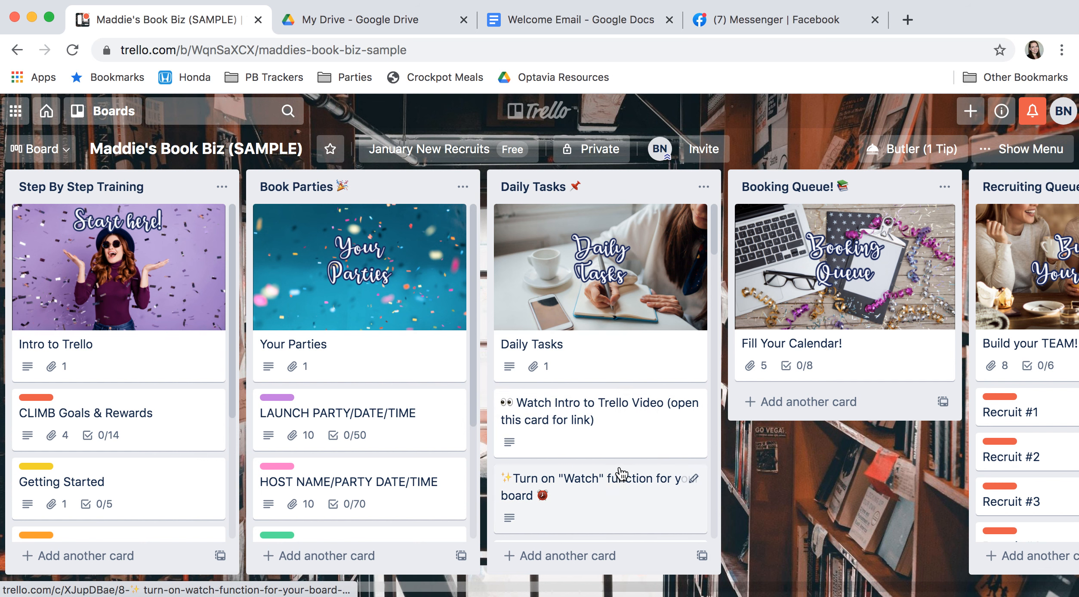
scroll(602, 411, down, 1)
scroll(593, 411, down, 5)
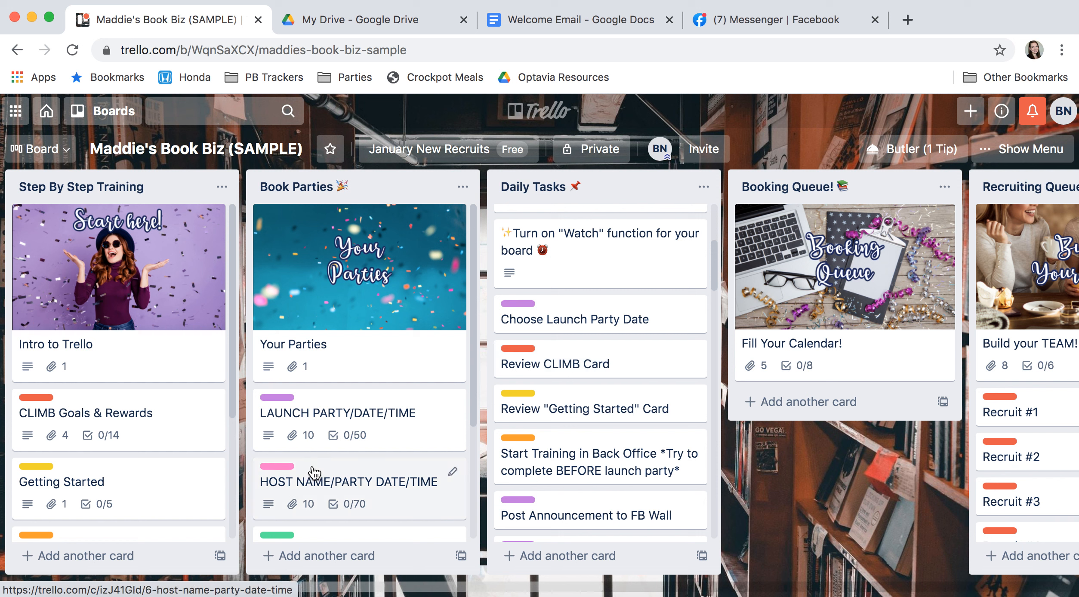
scroll(559, 320, up, 4)
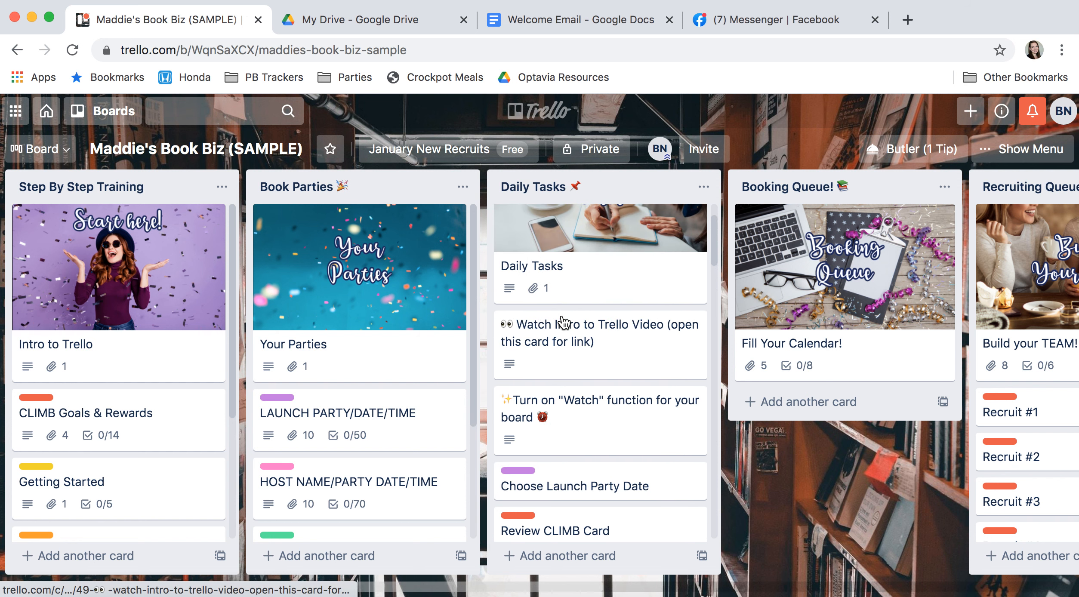
scroll(563, 323, up, 2)
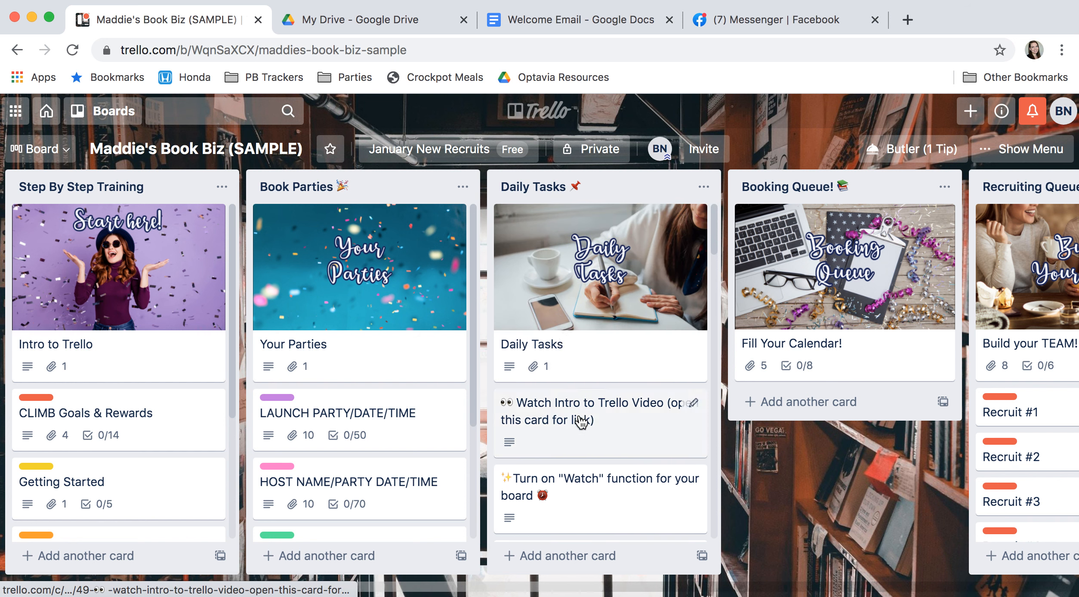
View the intro video link in the Watch Intro to Trello Video card and in the Intro to Trello card.
click(555, 409)
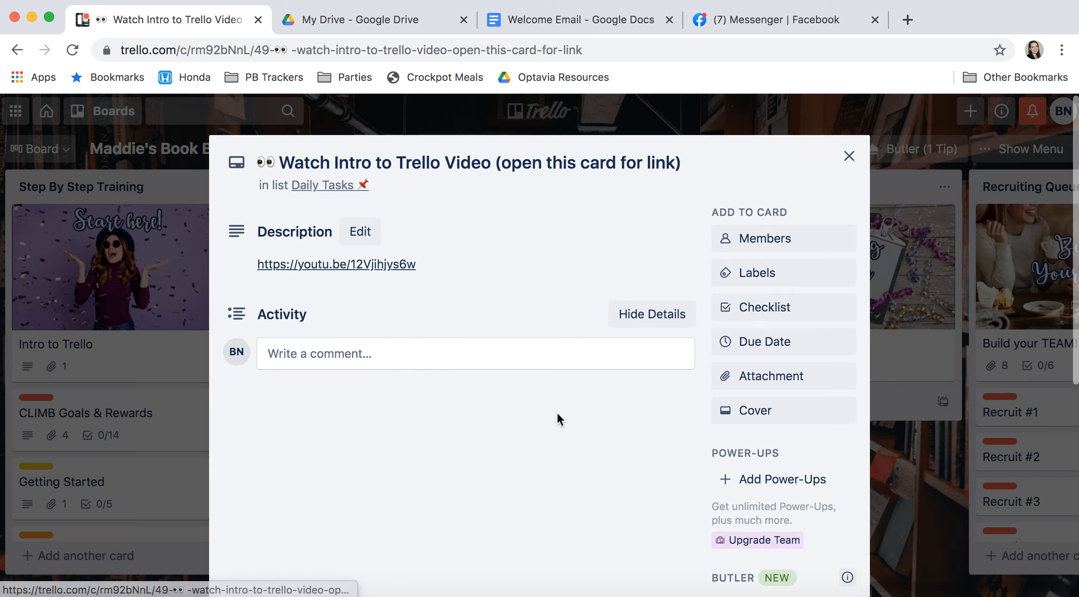
click(848, 156)
click(119, 311)
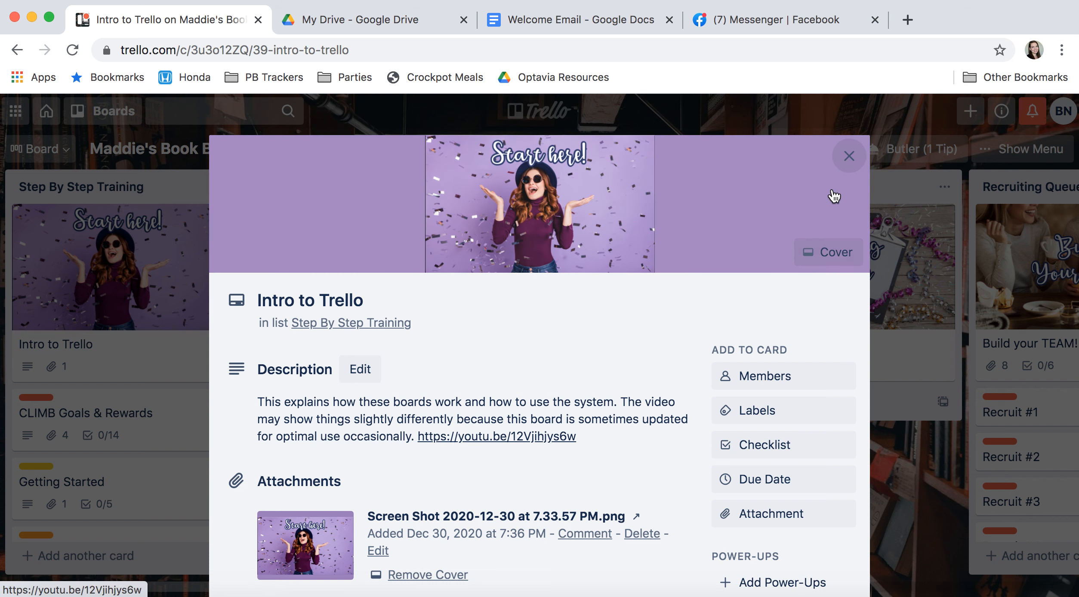
click(846, 167)
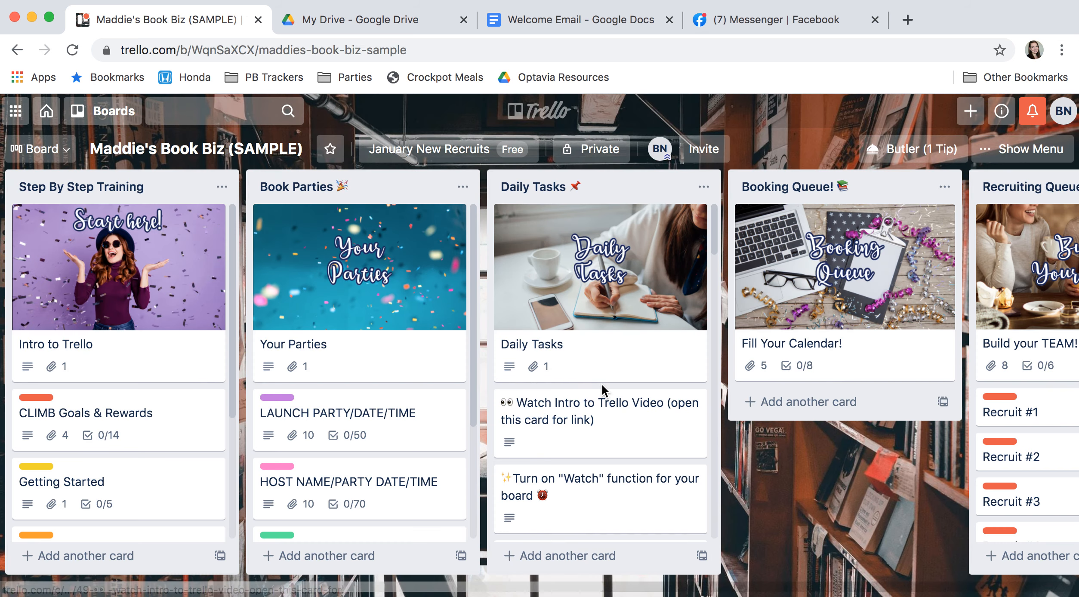
Locate the board's Watch option for the "Turn on Watch function" task, and close the board menu.
scroll(601, 384, down, 3)
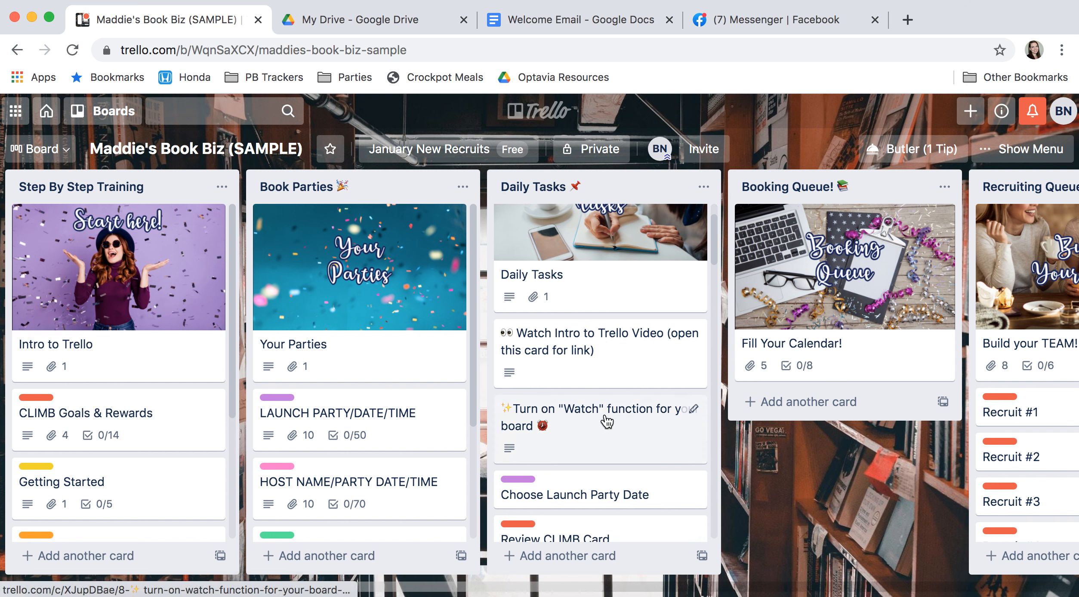
click(1022, 149)
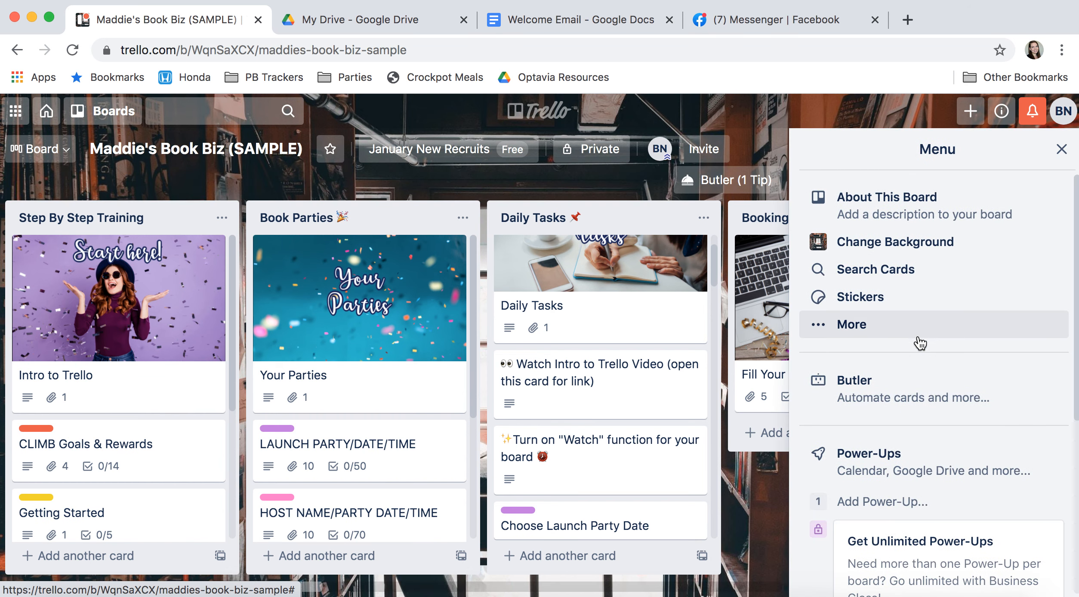
click(893, 327)
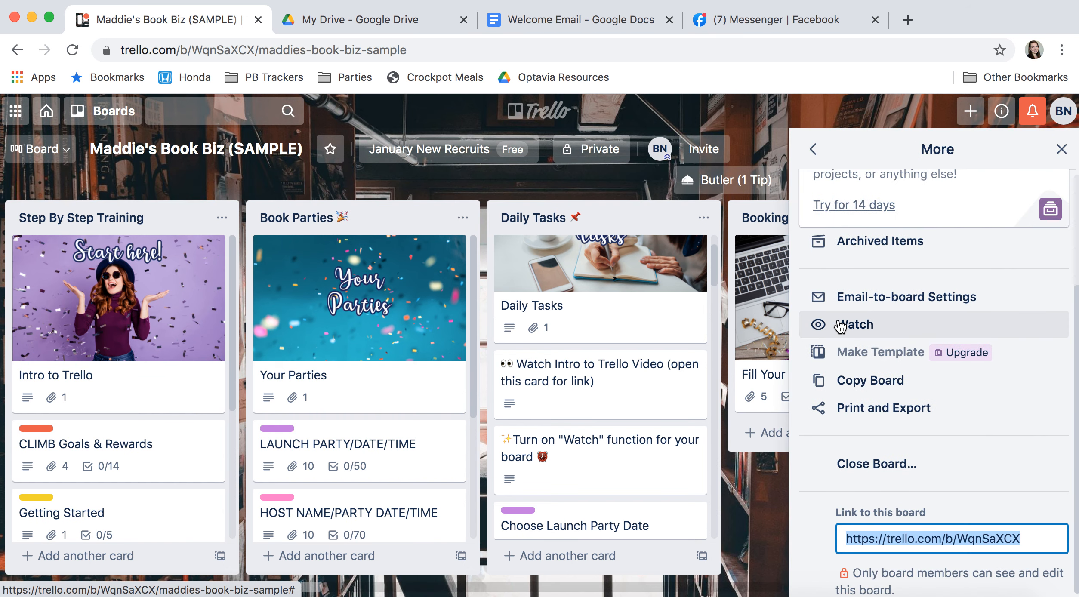
click(745, 180)
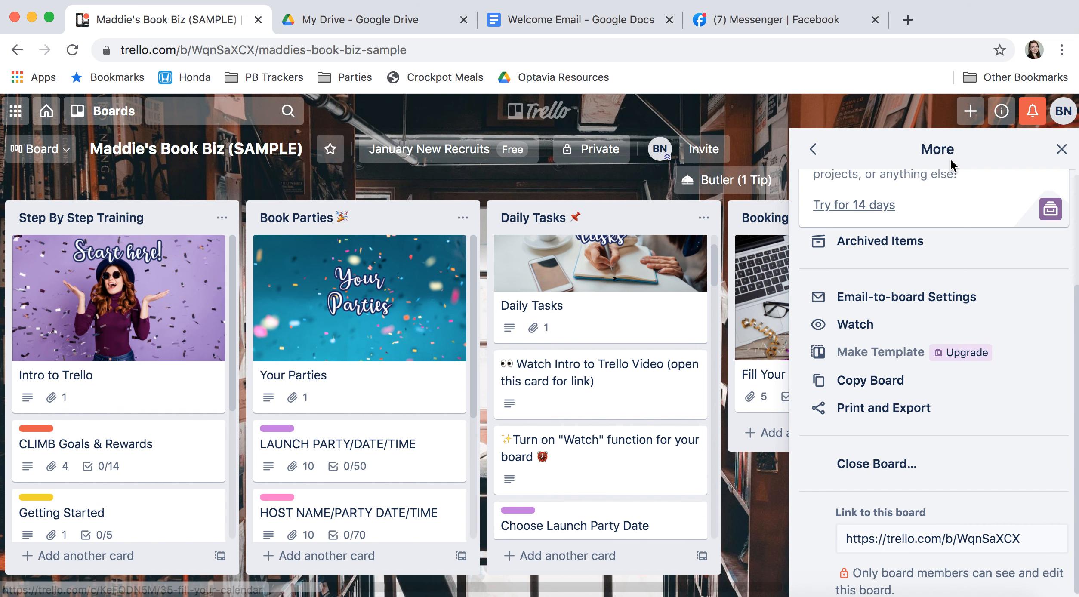
click(1057, 147)
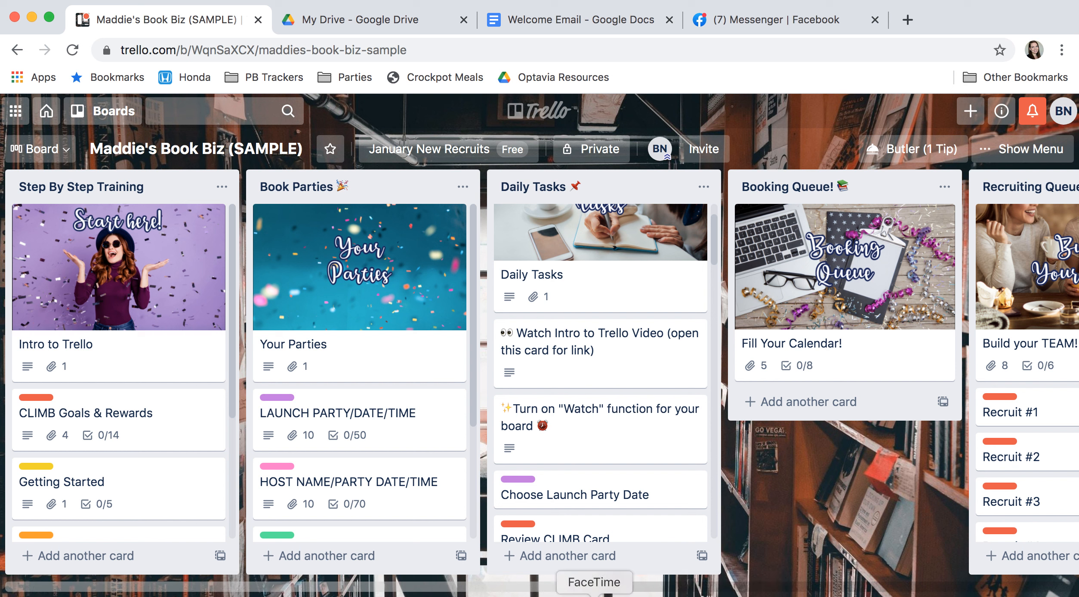
Rename the LAUNCH PARTY/DATE/TIME card in the Book Parties list to "JANUARY 12th/8:30PM".
scroll(644, 494, down, 3)
scroll(645, 494, down, 1)
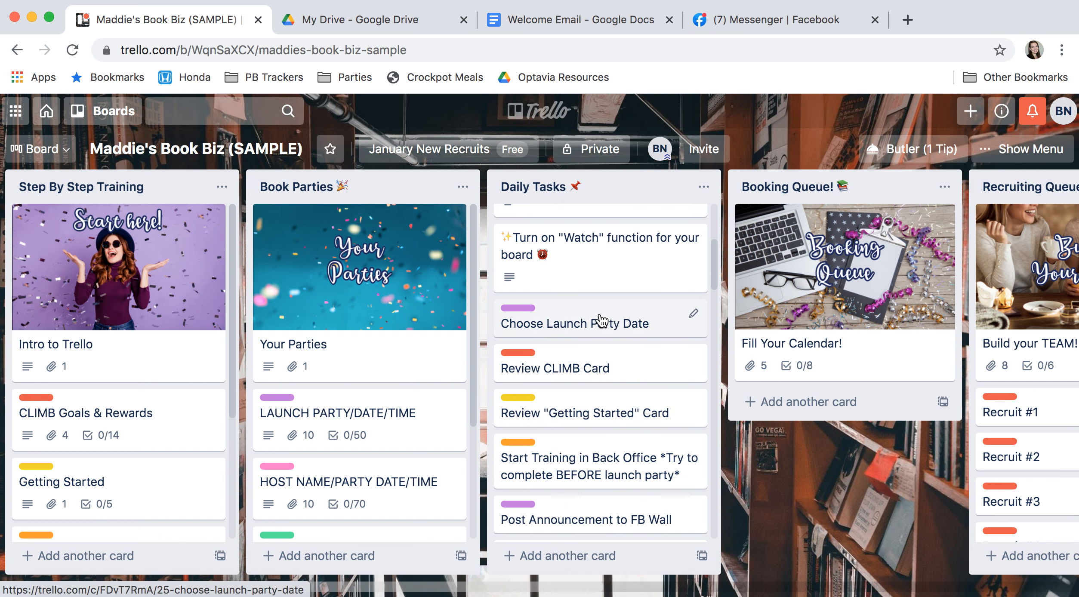
click(360, 414)
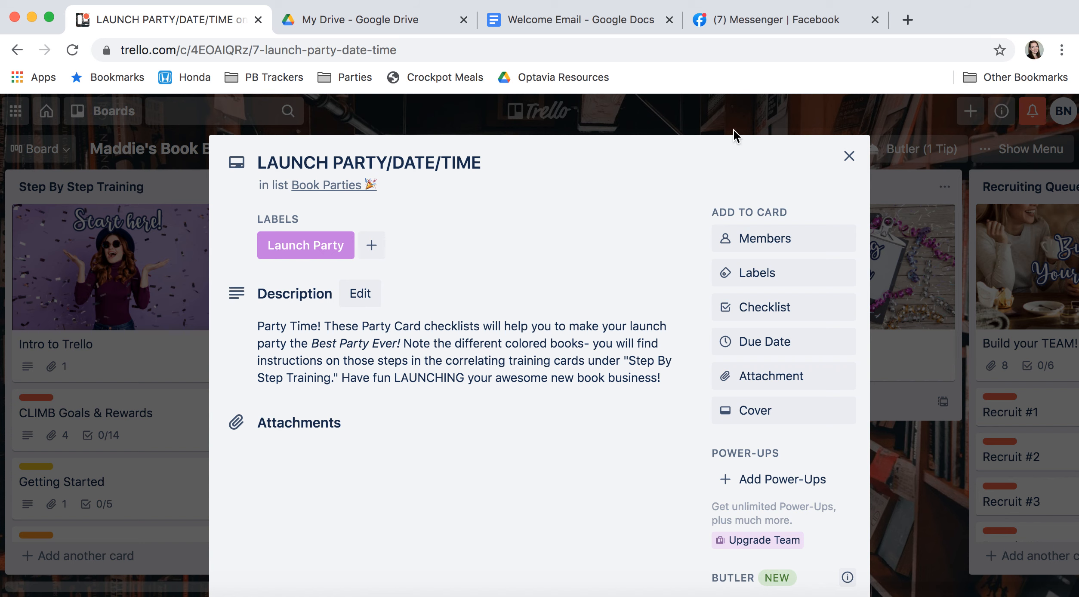
click(848, 156)
click(450, 404)
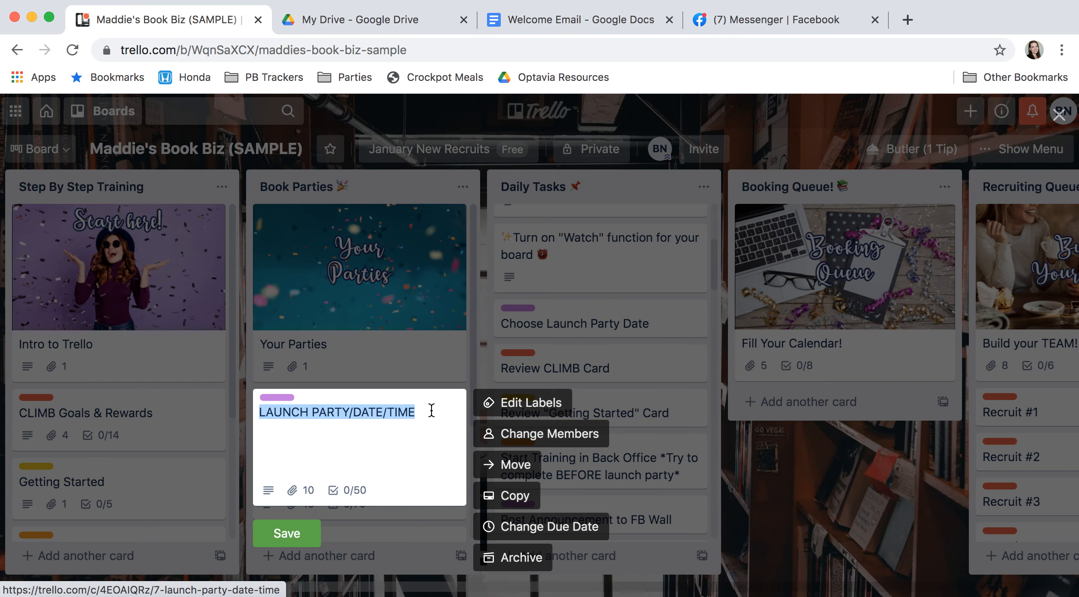
text(JANUARY 12th/8:30PM)
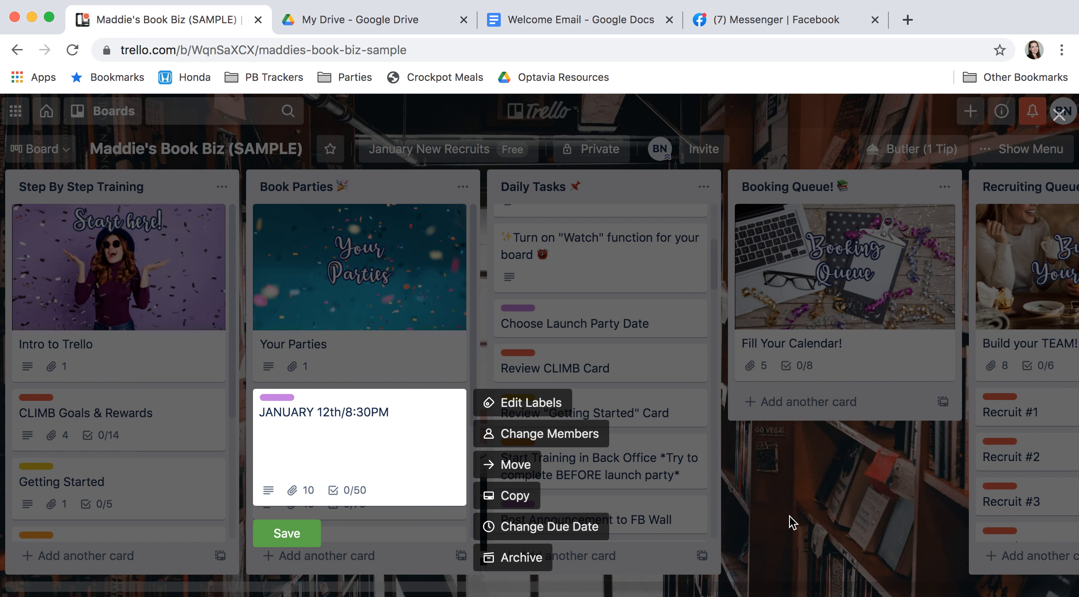
click(287, 533)
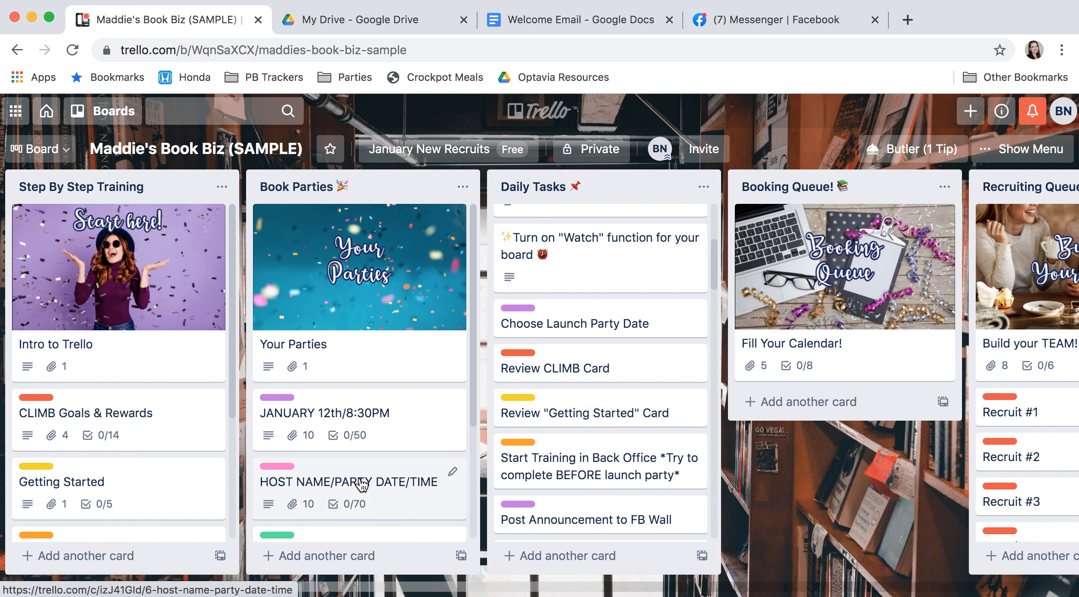
Set the due date of the Choose Launch Party Date card in Daily Tasks to January 5, 2021 and save it.
scroll(396, 416, down, 1)
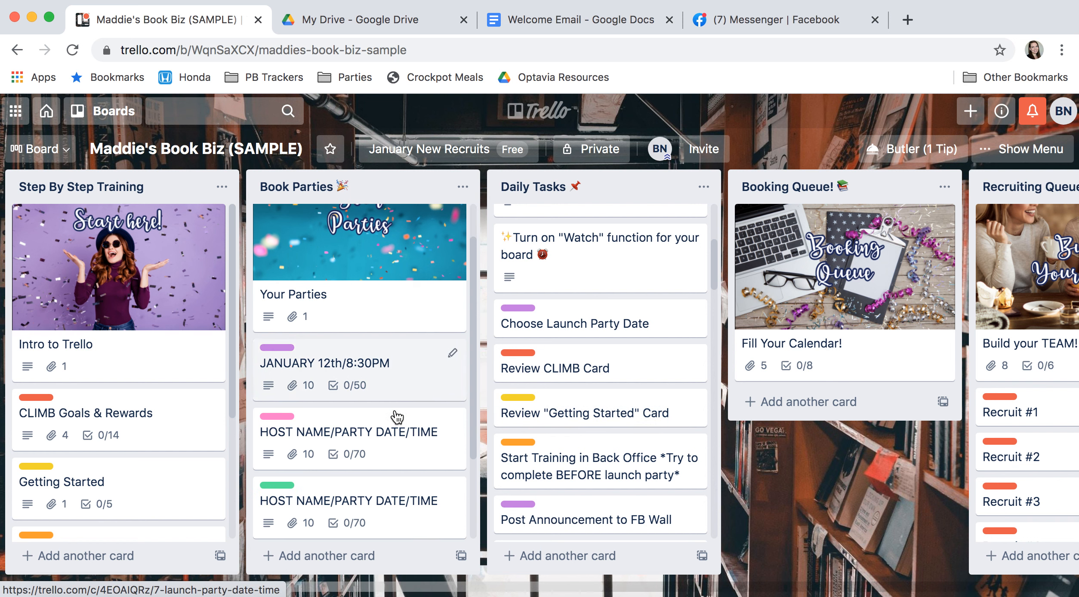
scroll(394, 415, up, 1)
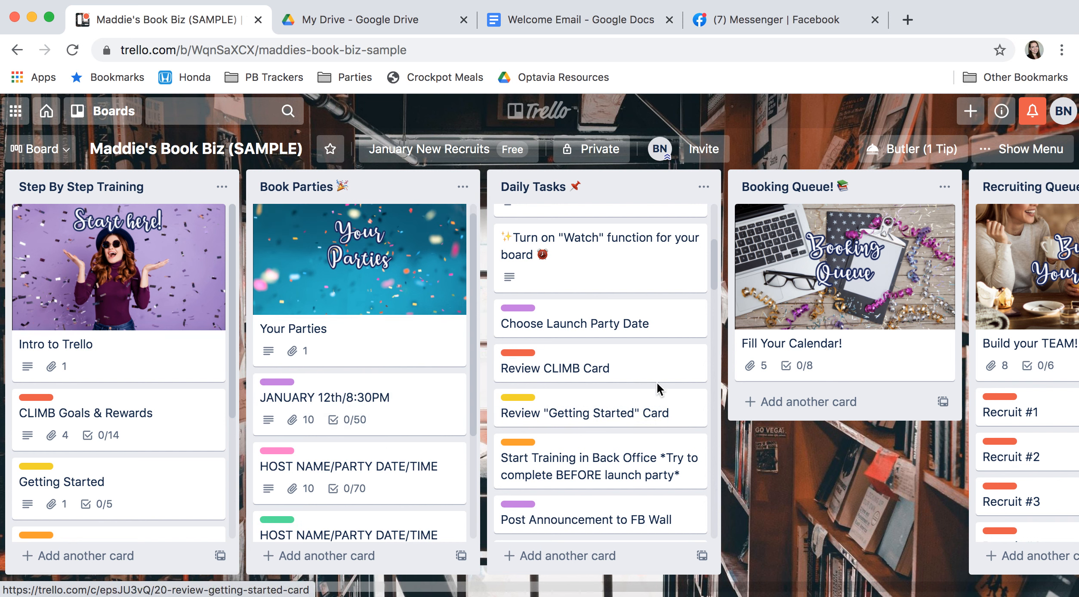
click(693, 319)
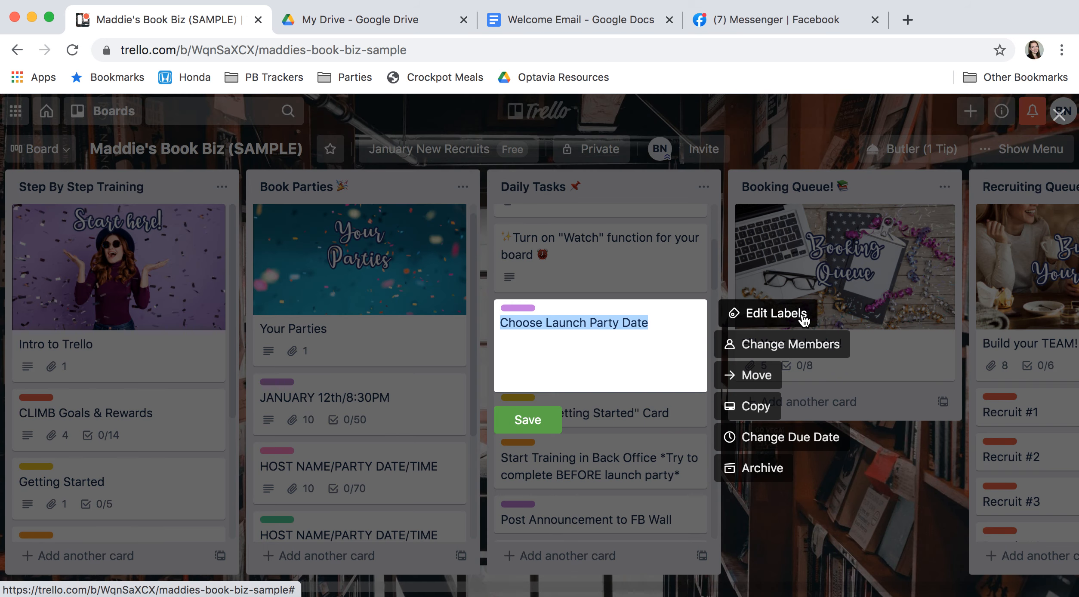
click(761, 435)
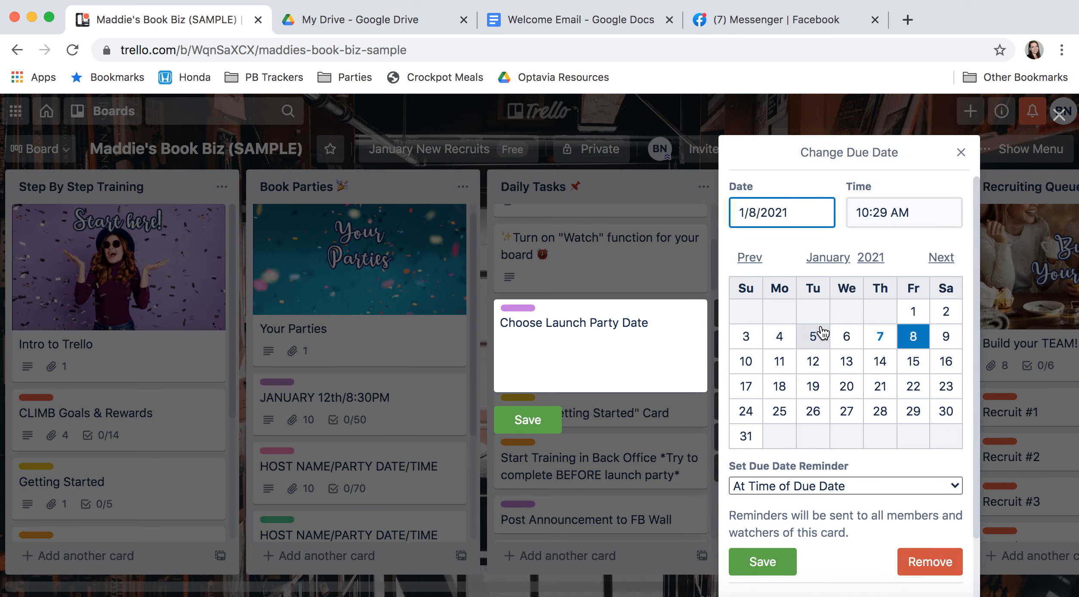
click(812, 336)
click(769, 566)
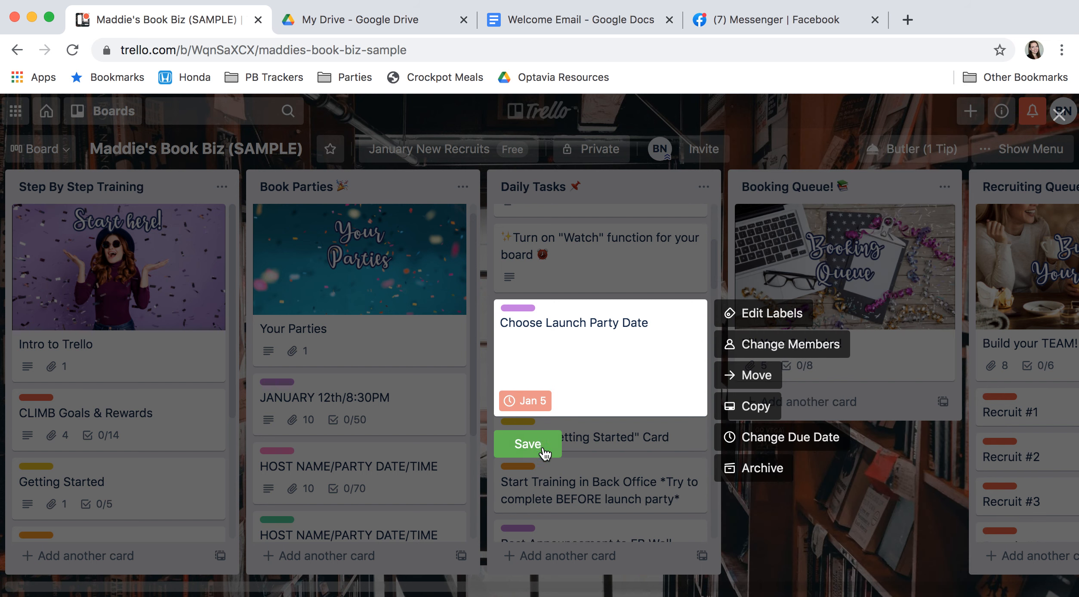
click(543, 449)
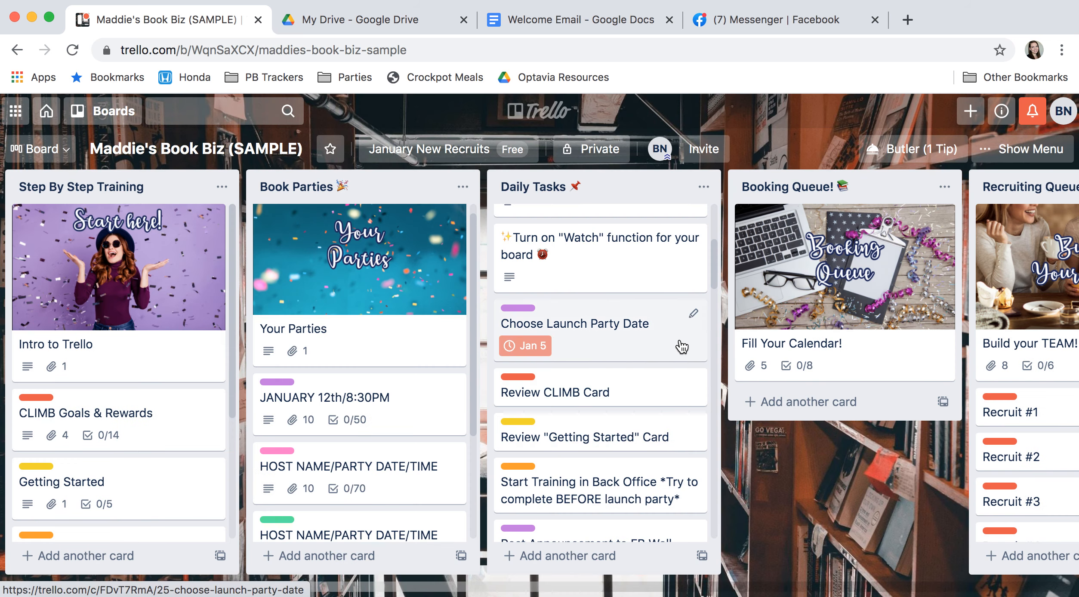
View the Choose Launch Party Date card's quick-edit options and review the Daily Tasks cards below it.
click(692, 322)
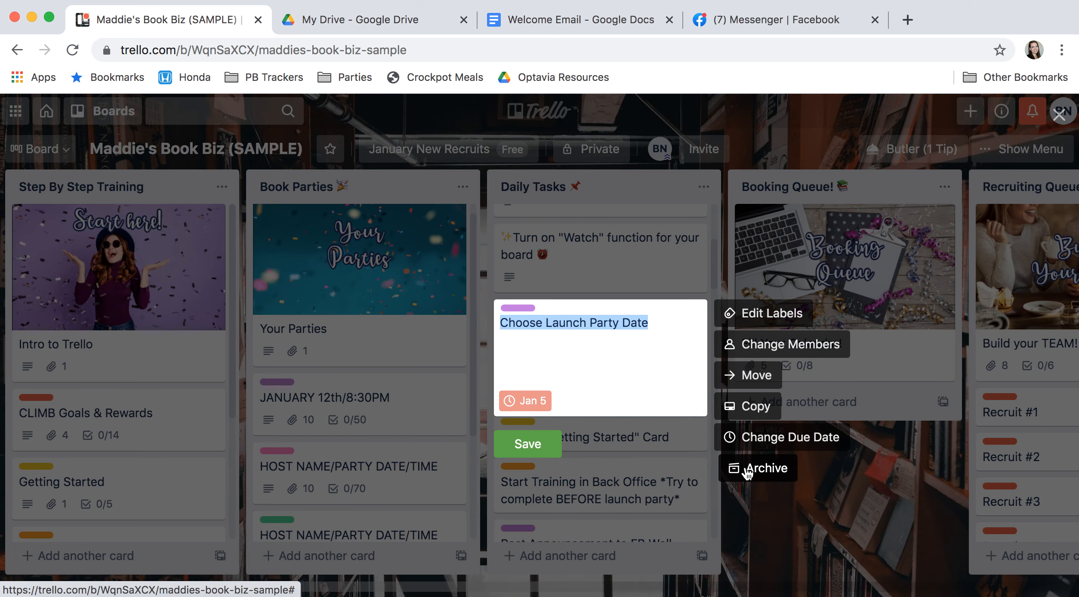
click(801, 527)
scroll(623, 385, down, 3)
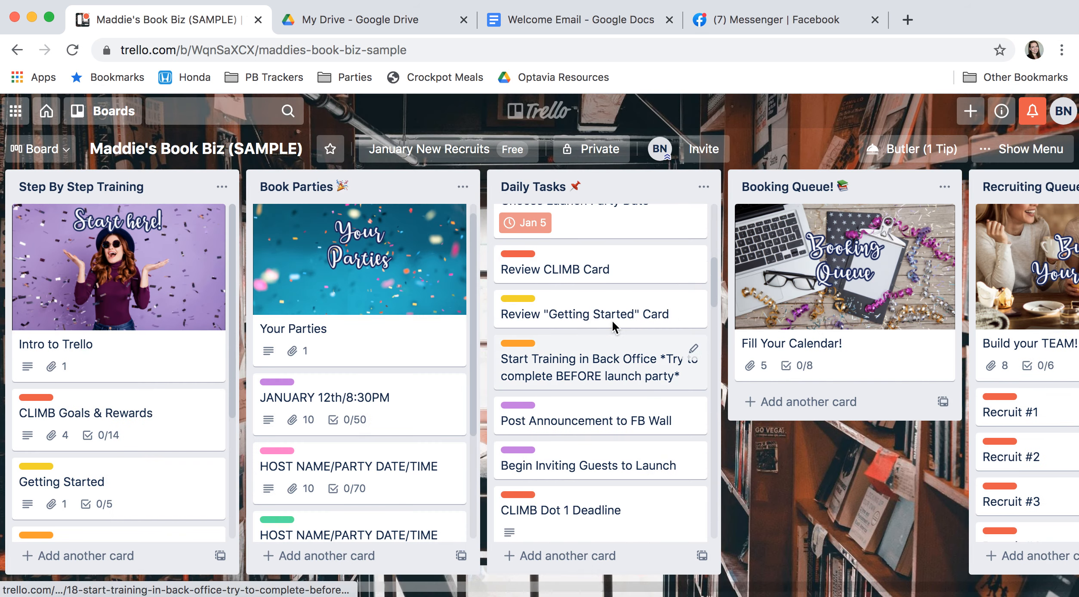
scroll(608, 313, down, 1)
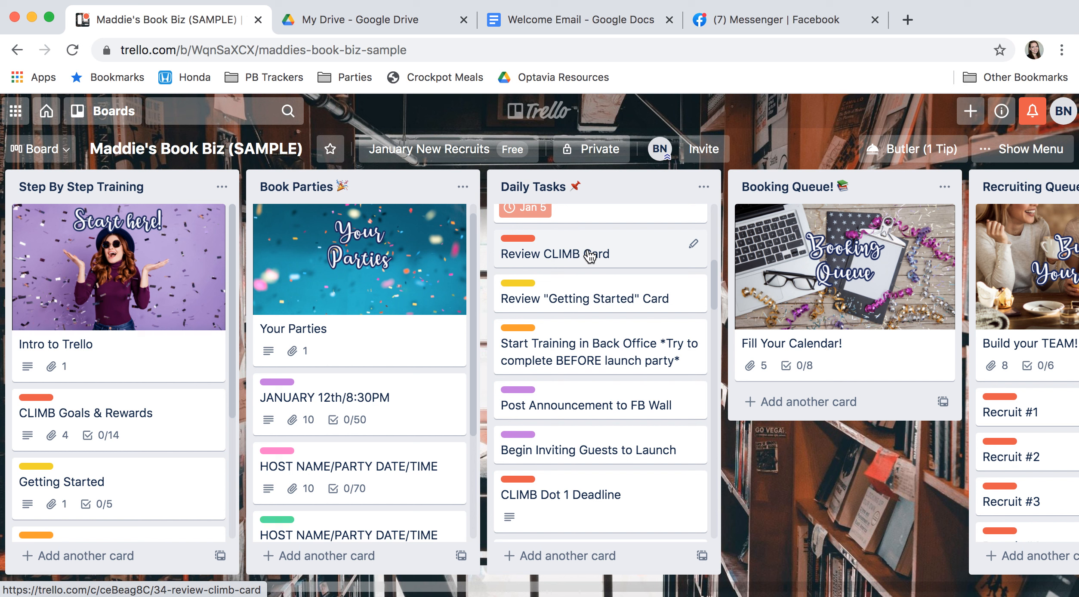
scroll(614, 264, up, 2)
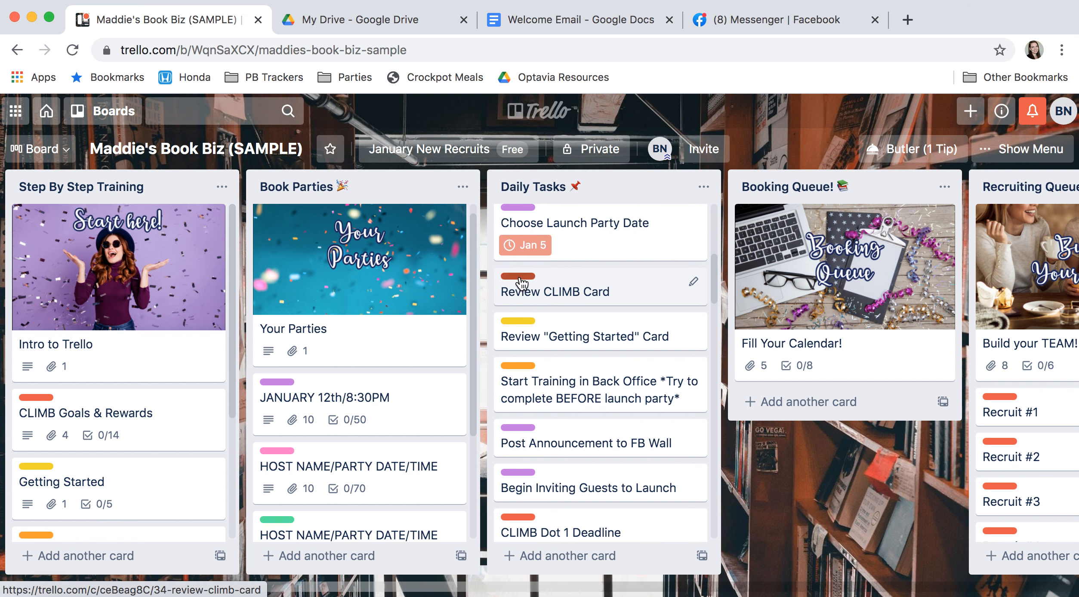
View the CLIMB Goals & Rewards card in Step By Step Training and its linked tips video, and return to the card.
click(62, 408)
scroll(387, 404, down, 2)
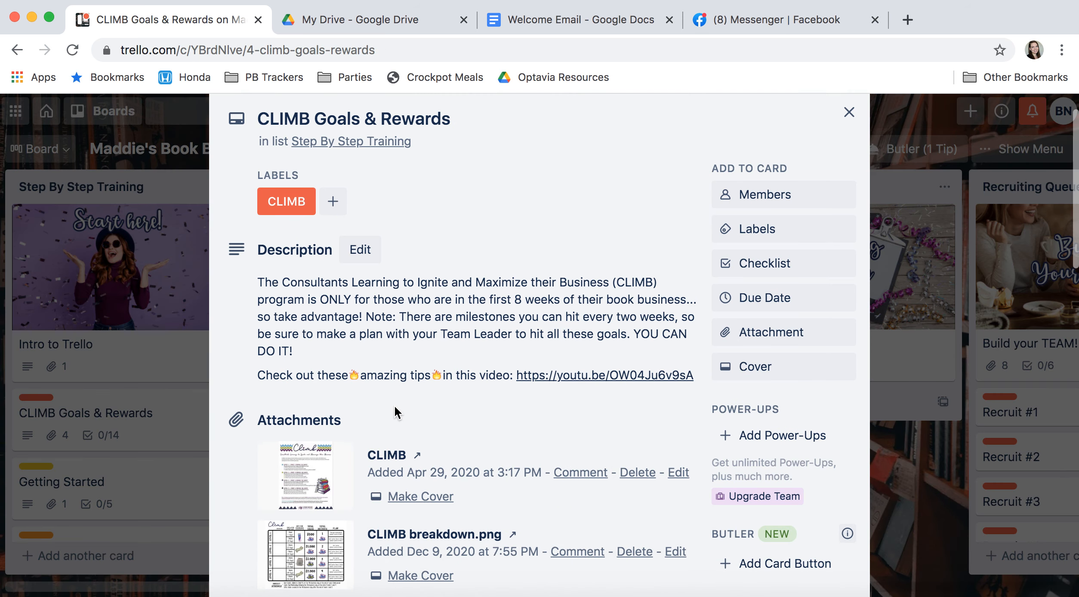
scroll(413, 370, down, 2)
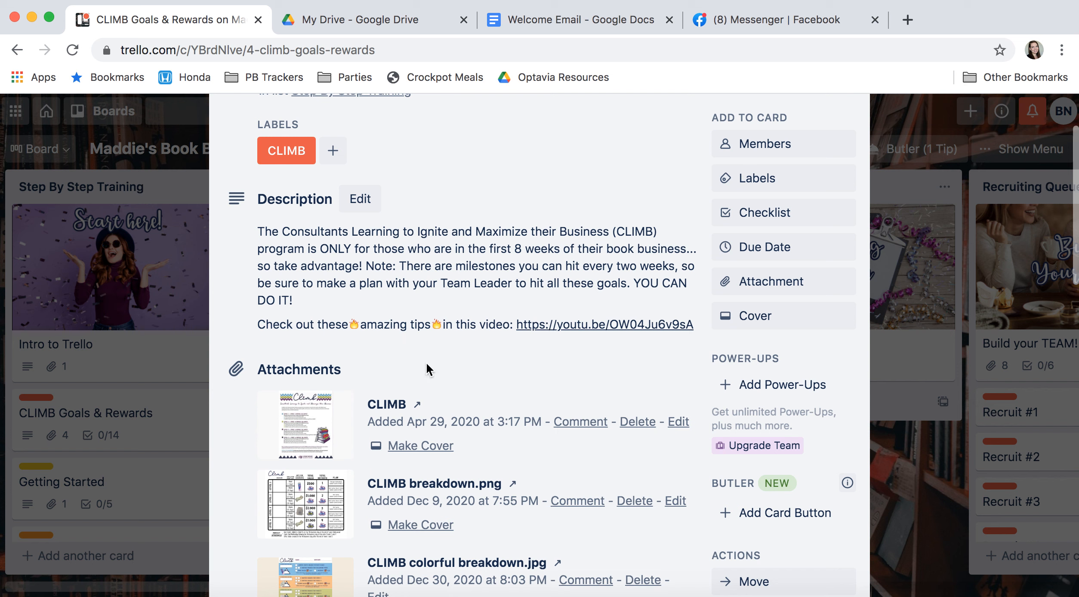
click(594, 326)
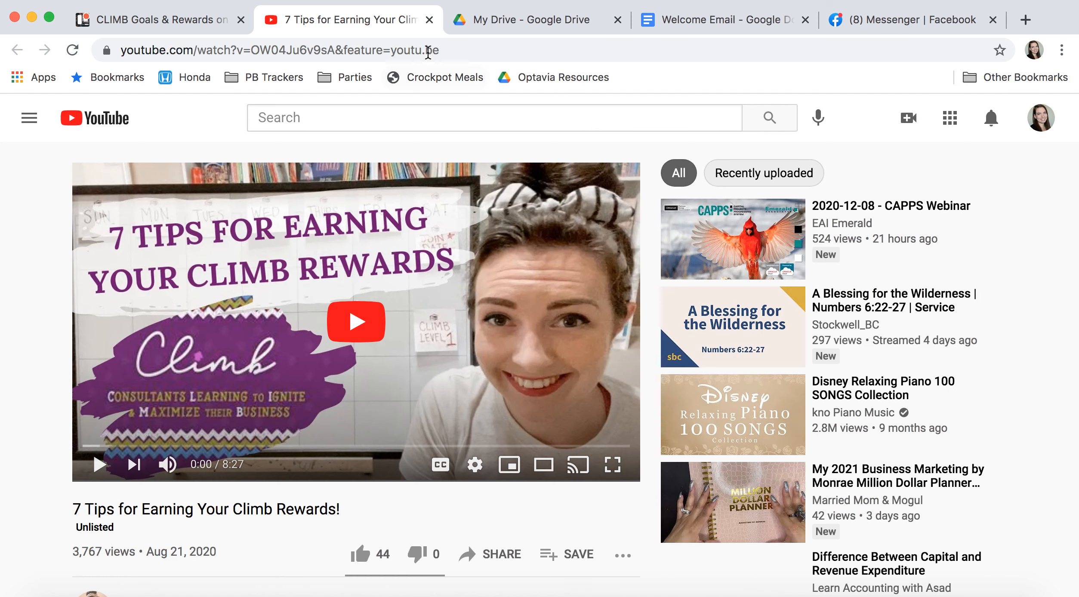
key(super+w)
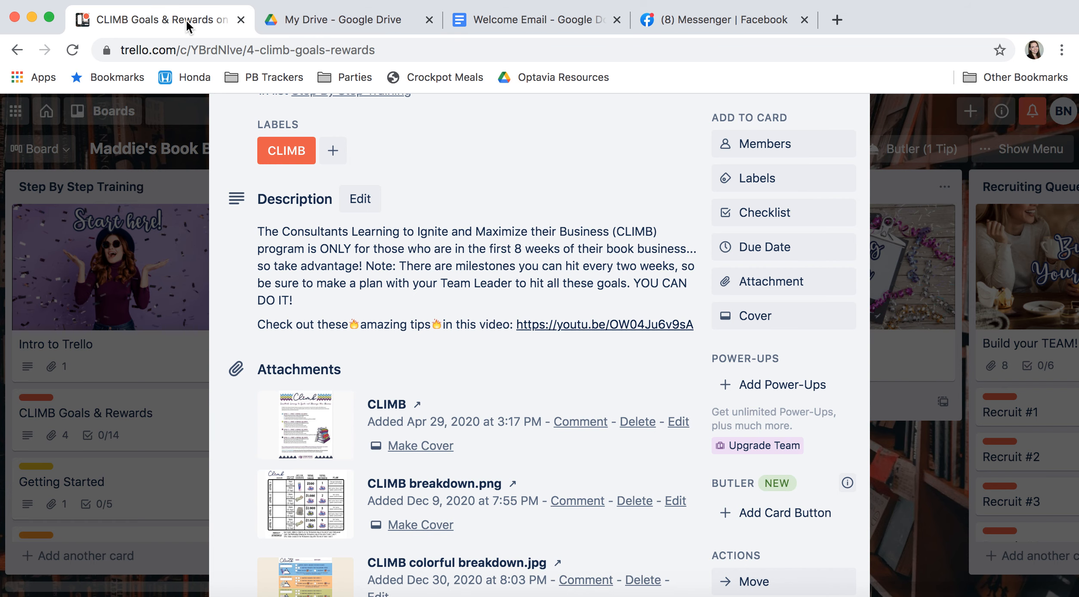
Review the CLIMB Goals & Rewards card's attachments and its checklist of level goals down to the Activity section.
scroll(457, 407, down, 10)
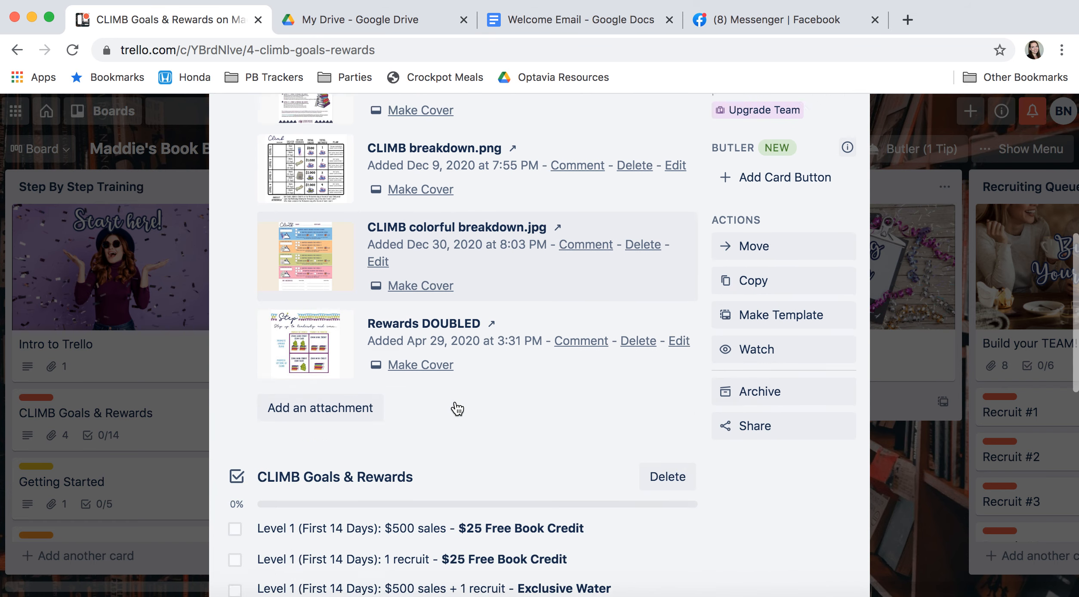
scroll(458, 408, up, 10)
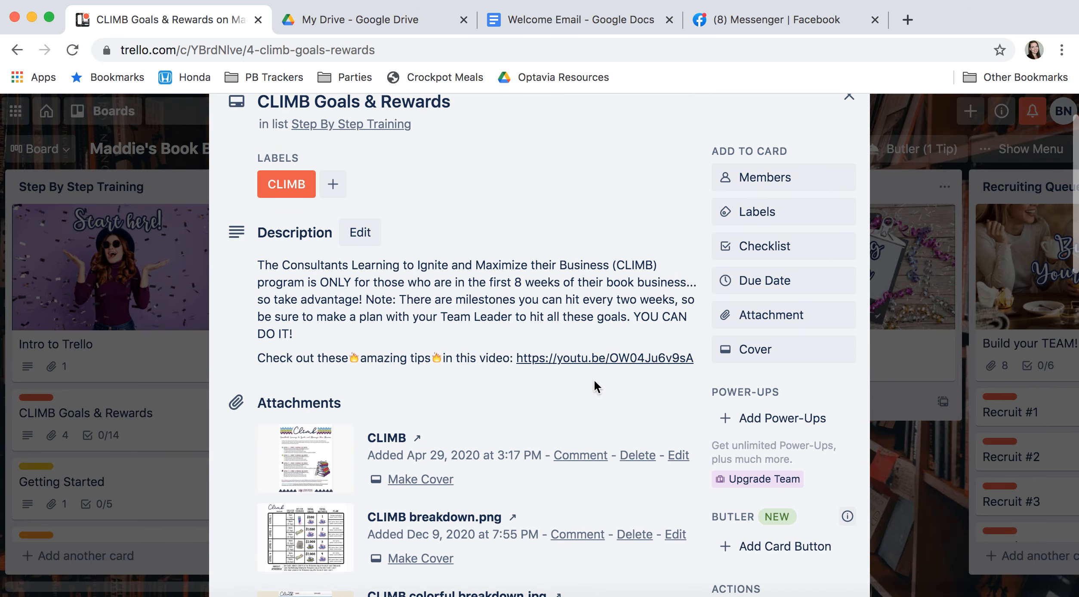
scroll(596, 364, down, 5)
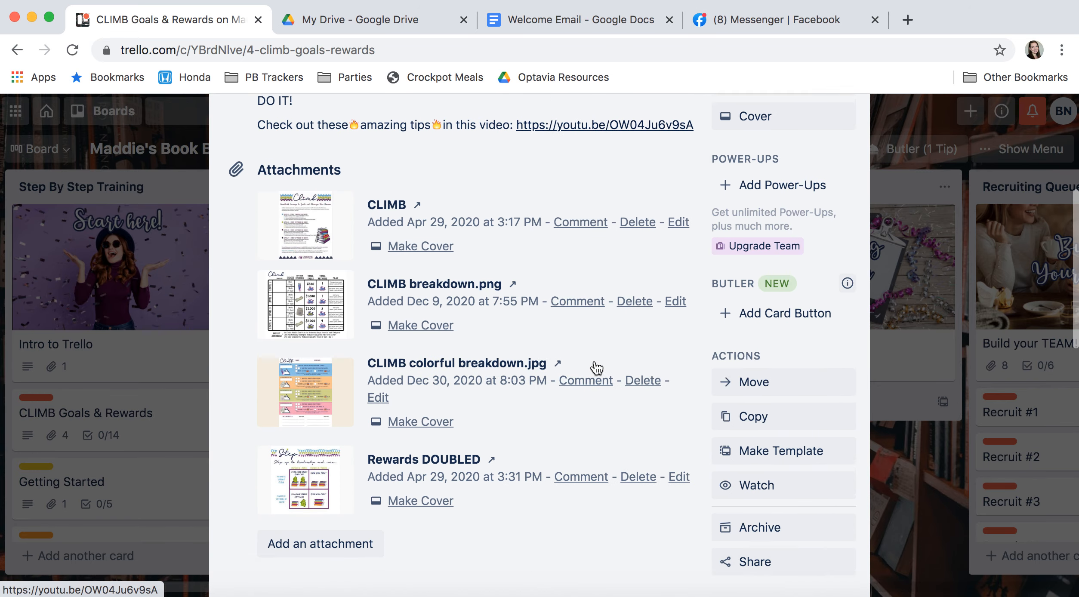
scroll(605, 511, down, 10)
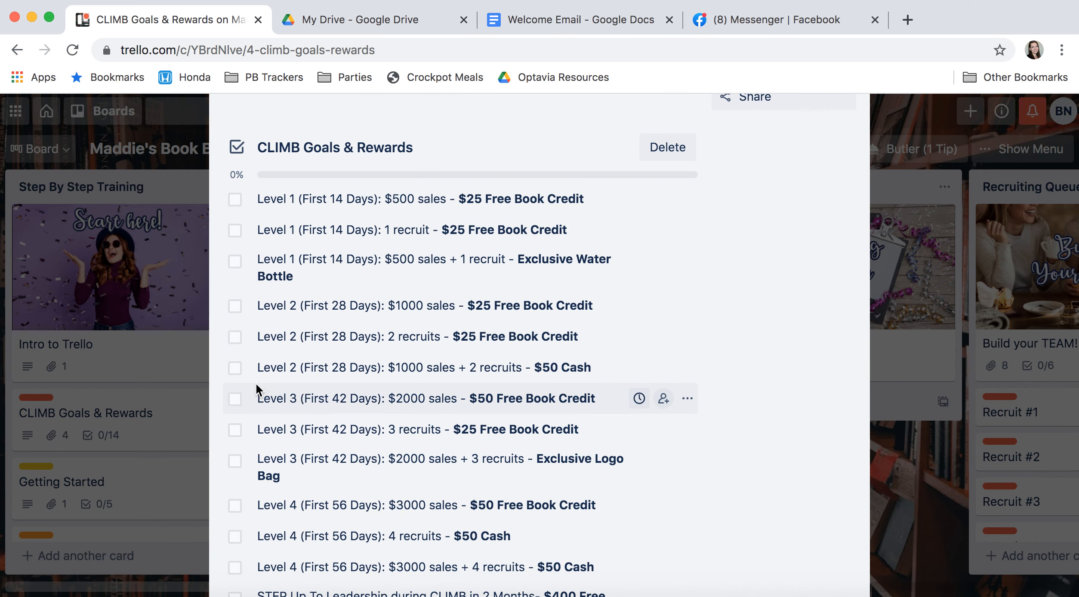
scroll(258, 396, down, 7)
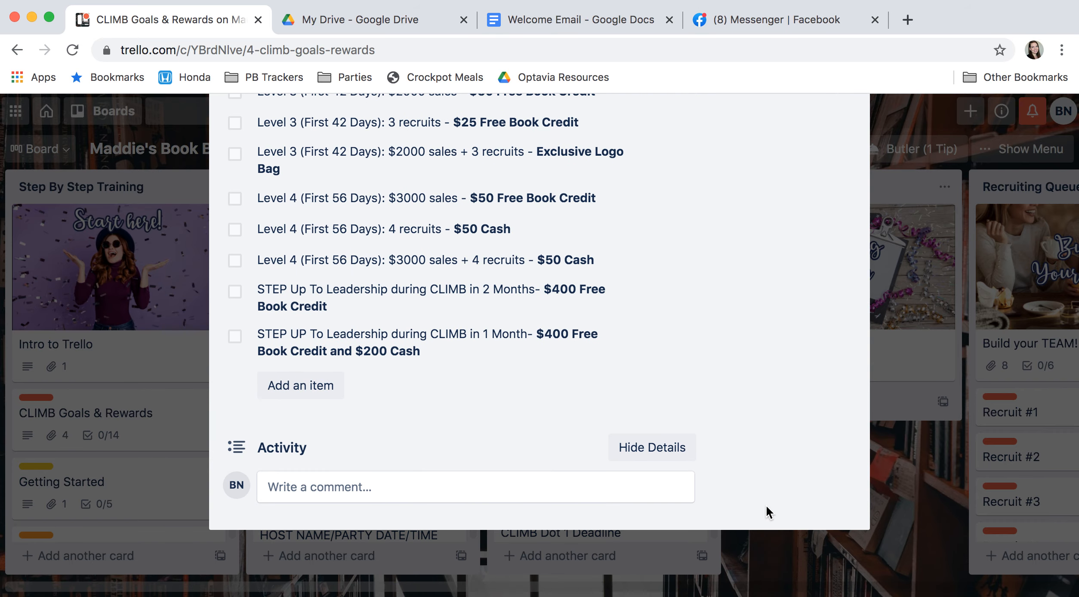
Draft a comment mentioning the recruit with "yay! you hit CLIMB 1! check it off girl!", discard it, and close the card.
click(455, 495)
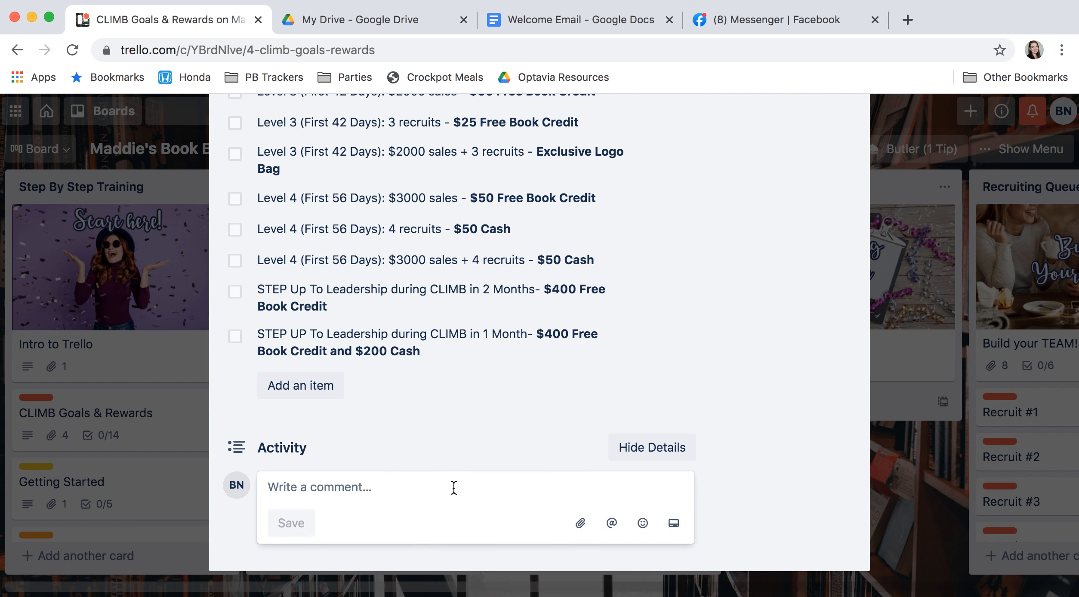
text(@)
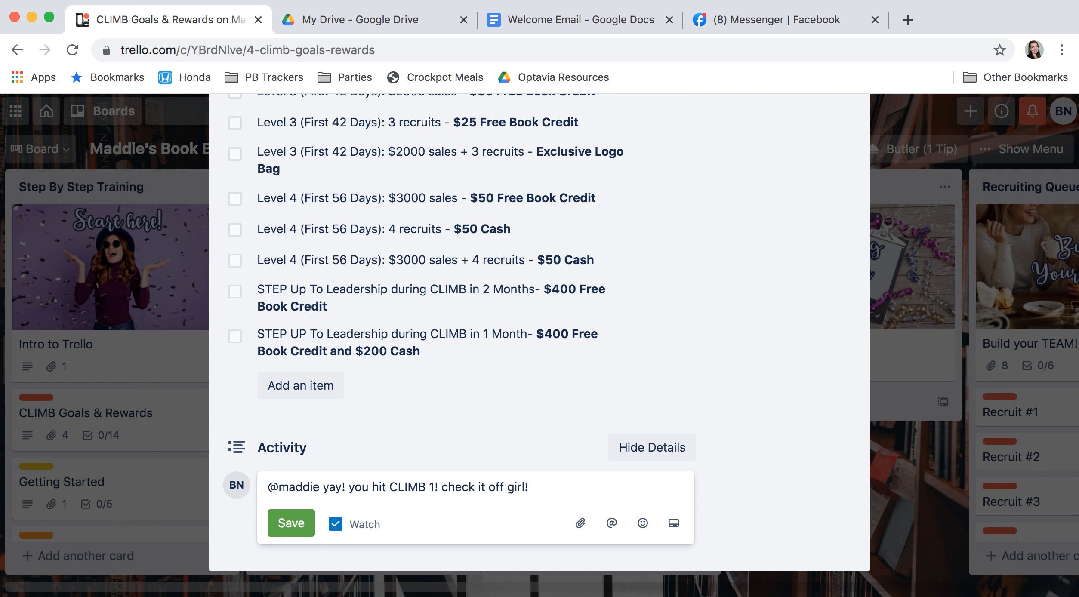
drag(589, 500, 270, 489)
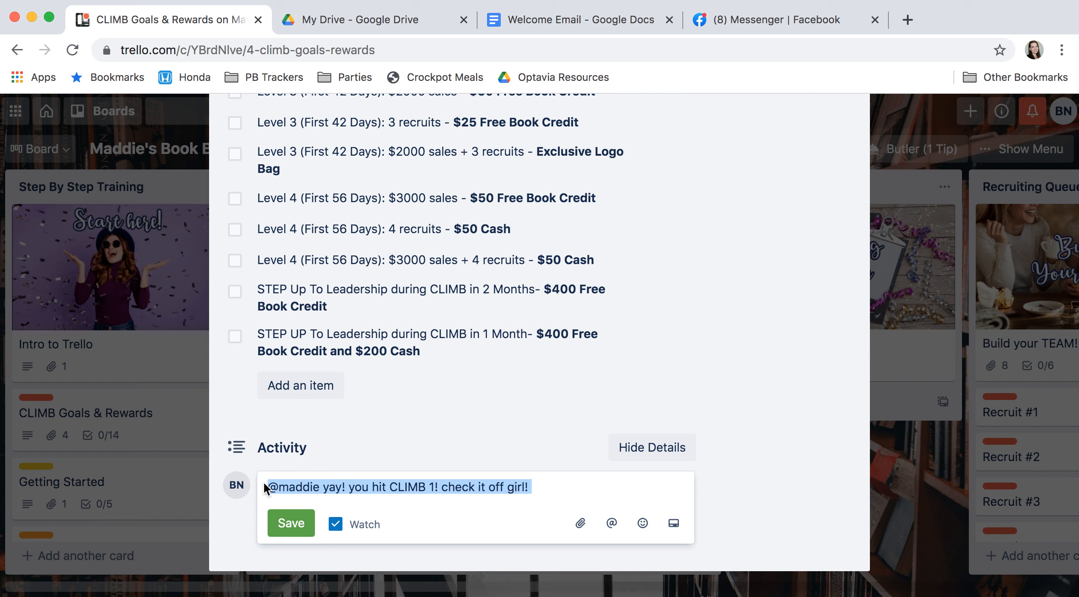
key(BackSpace)
click(922, 527)
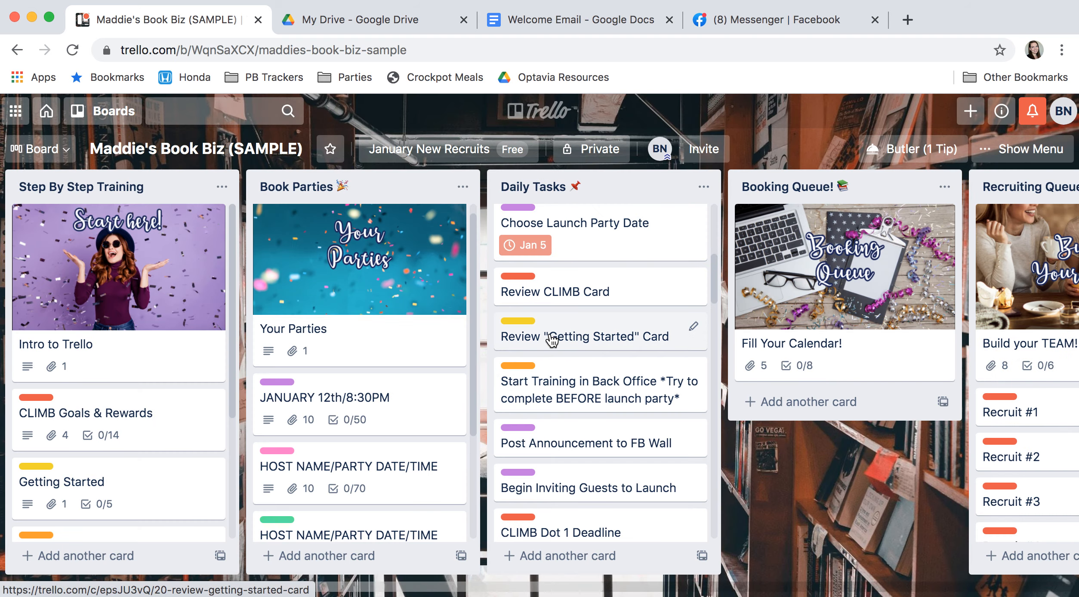
Review the Getting Started card's description, attachment and Welcome & First Steps checklist, and close the card.
scroll(550, 340, down, 2)
click(95, 489)
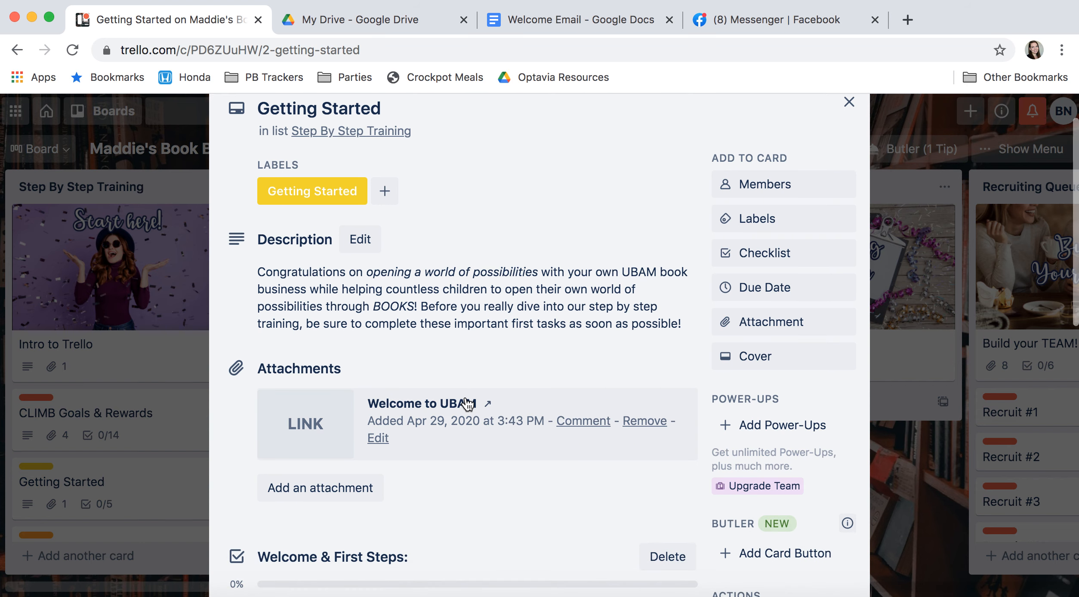
scroll(465, 398, down, 2)
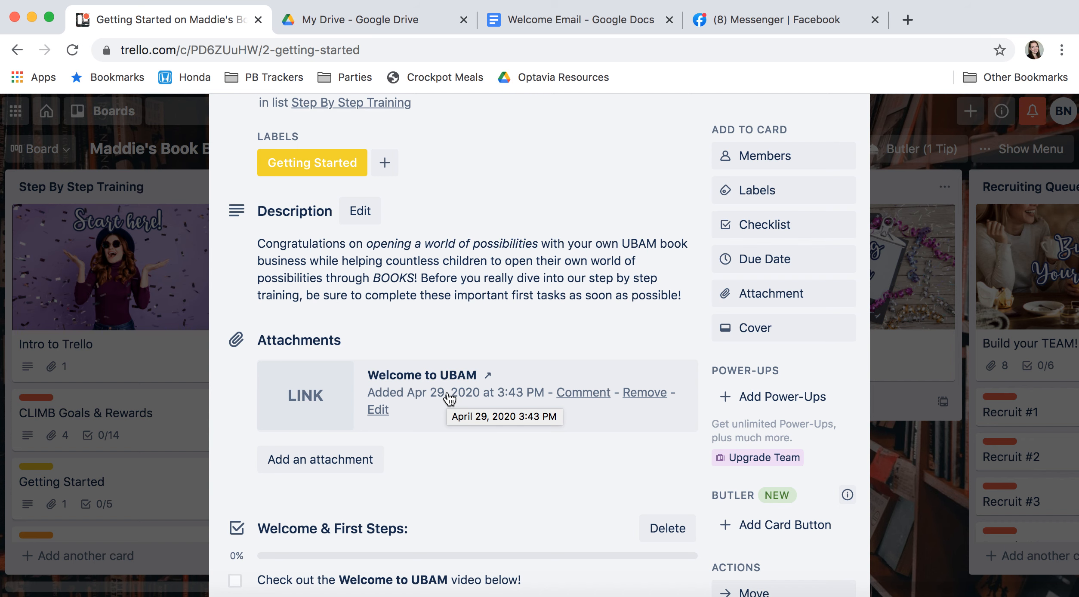
scroll(449, 399, down, 4)
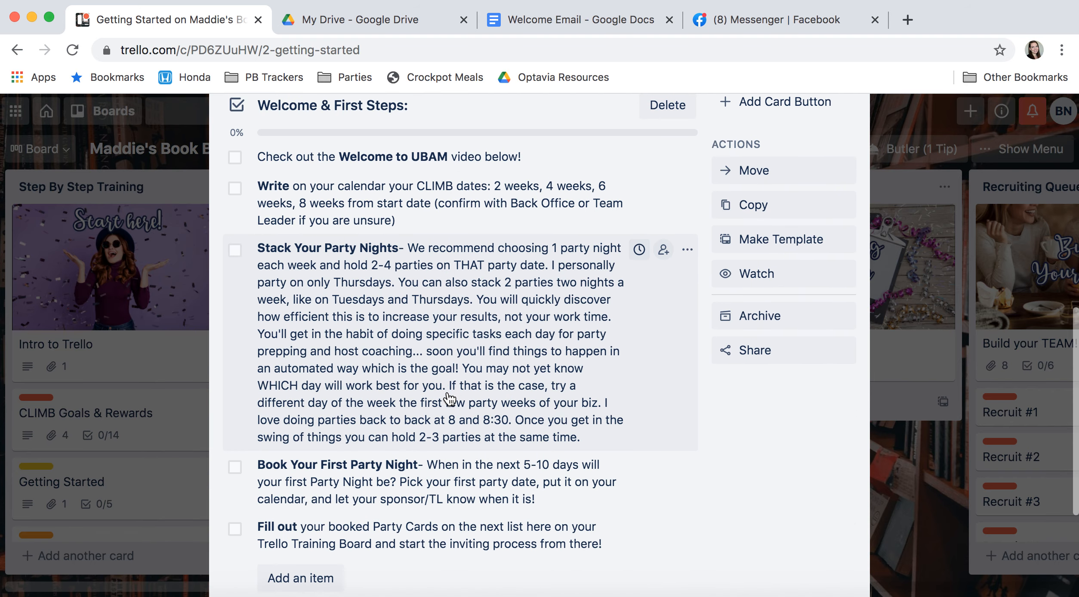
scroll(400, 230, down, 2)
scroll(400, 230, down, 1)
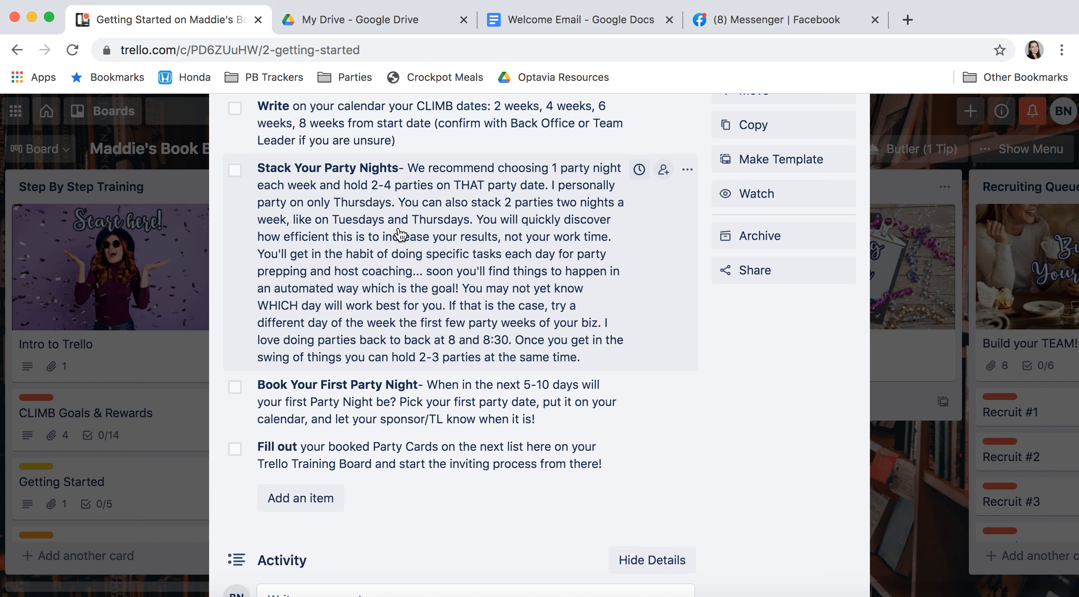
scroll(405, 236, down, 3)
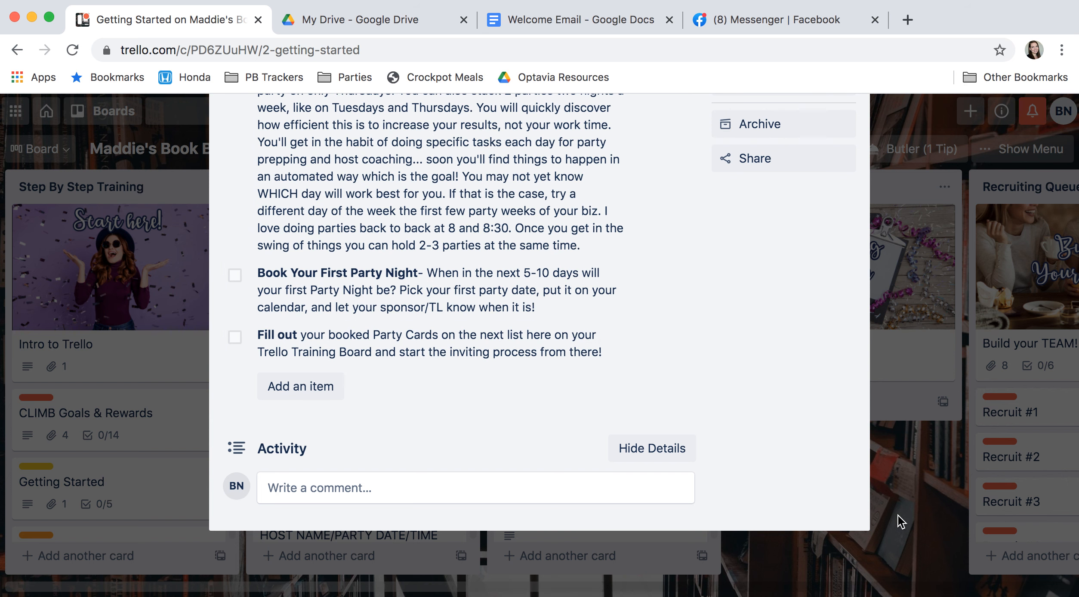
click(902, 552)
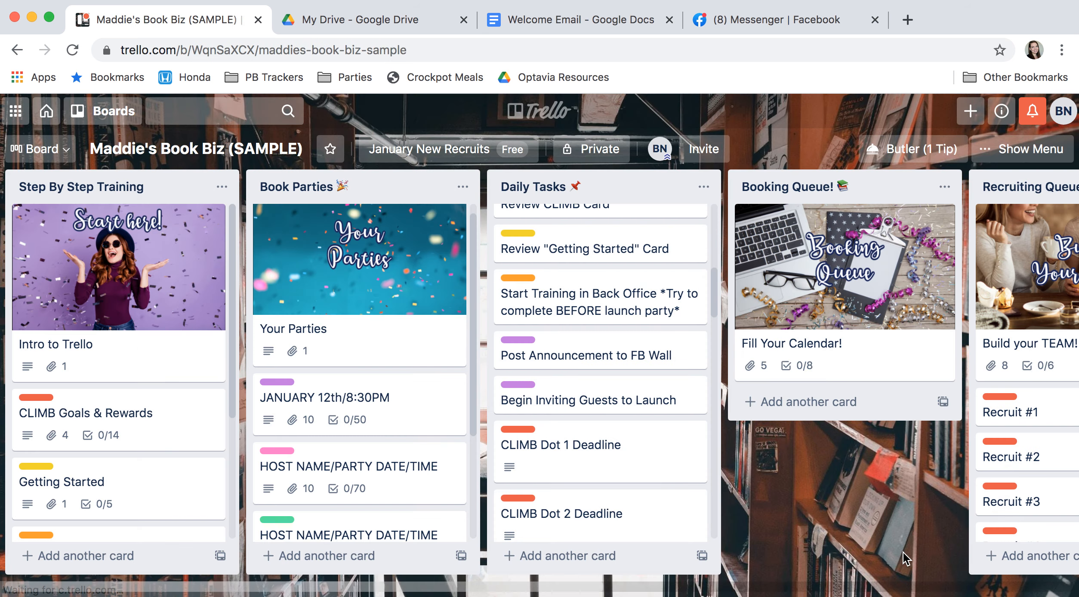
Review the next Daily Tasks cards, and view the details of the Post Announcement to FB Wall card.
scroll(678, 481, up, 4)
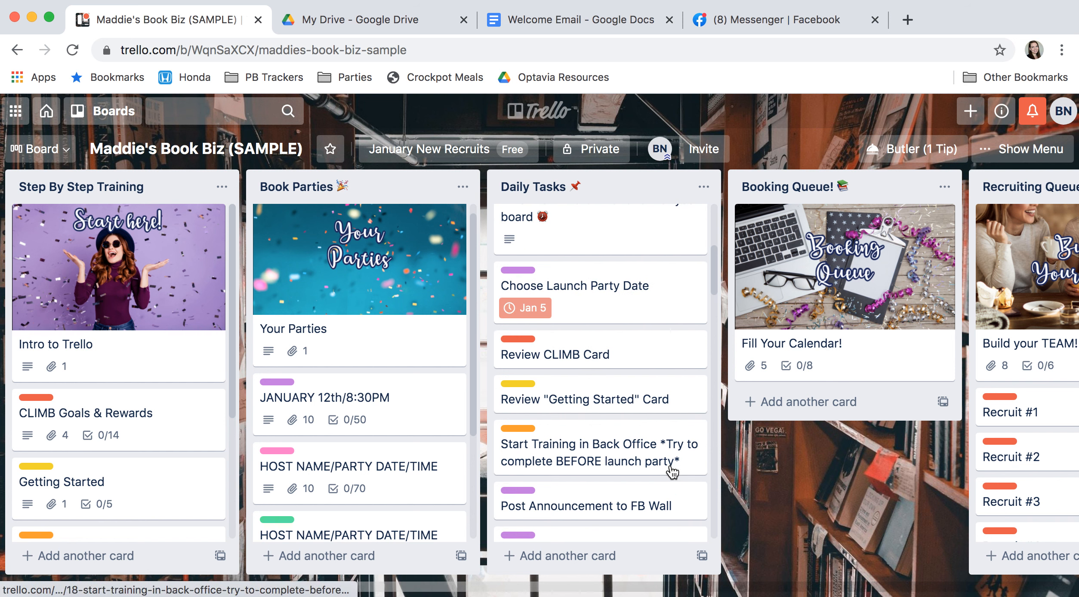
scroll(641, 313, down, 4)
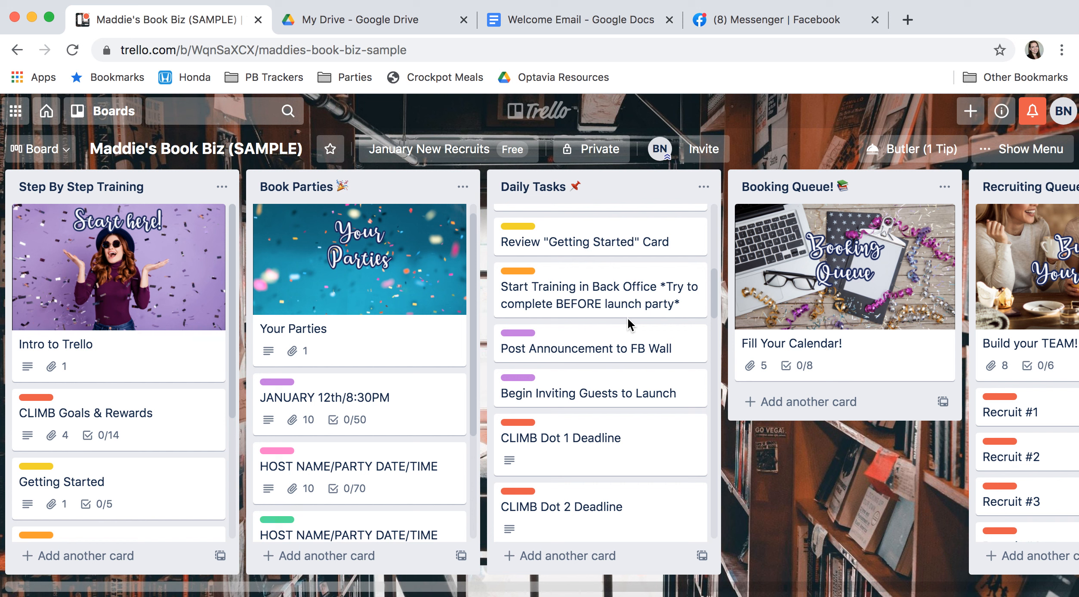
scroll(627, 317, down, 2)
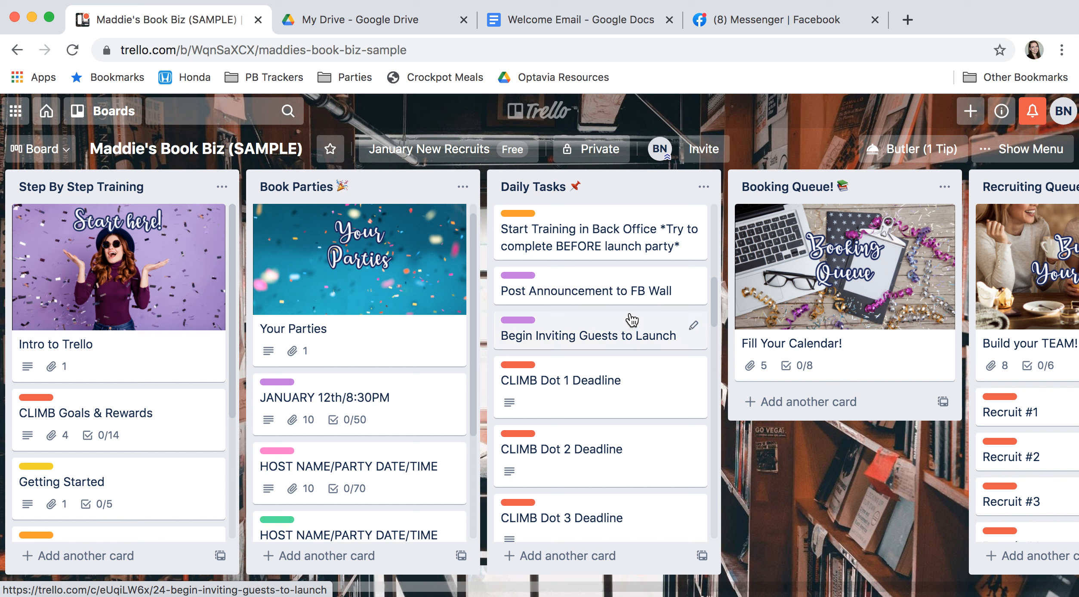
click(629, 286)
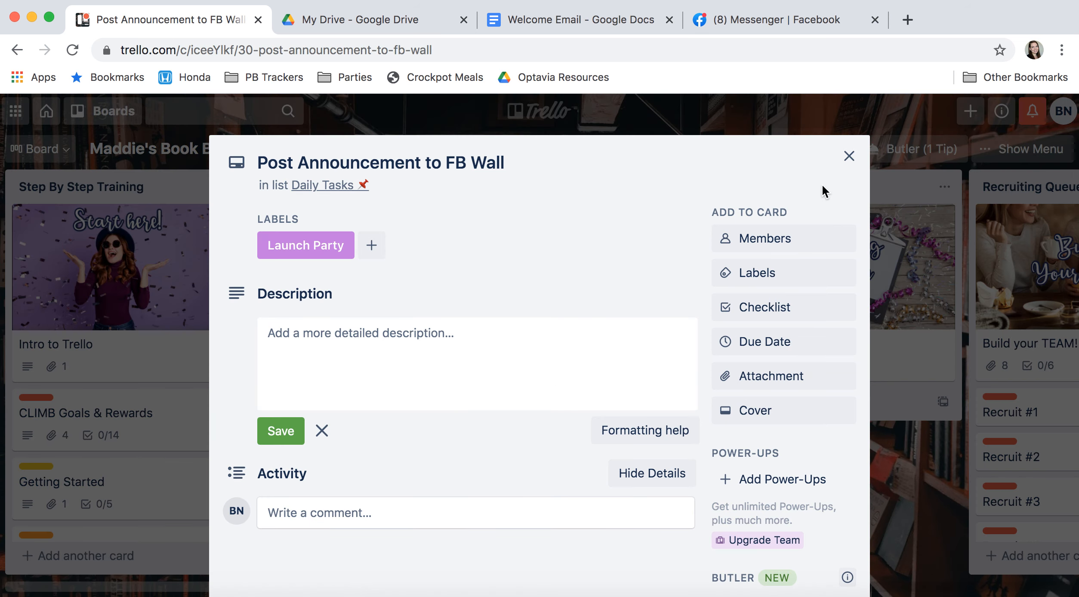
click(848, 155)
Archive the Post Announcement to FB Wall card from the Daily Tasks list.
scroll(594, 304, down, 1)
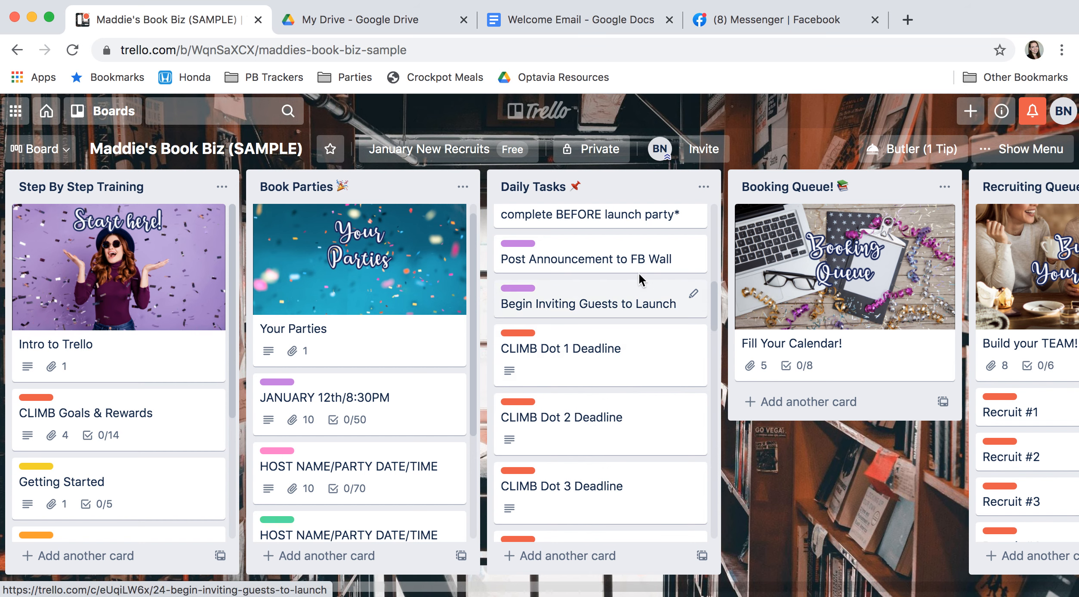
scroll(636, 327, up, 2)
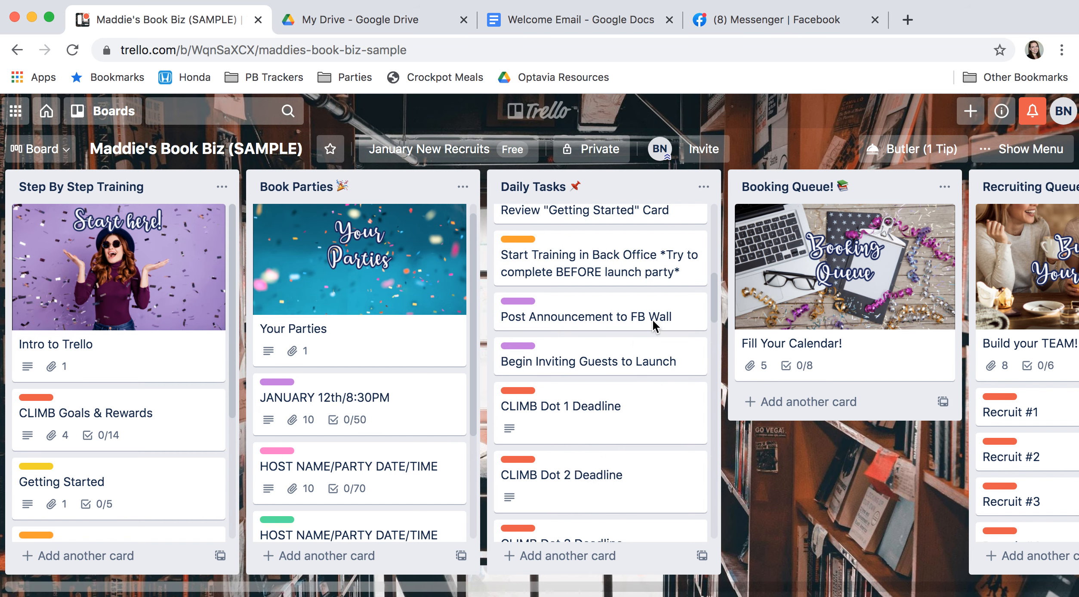
click(692, 299)
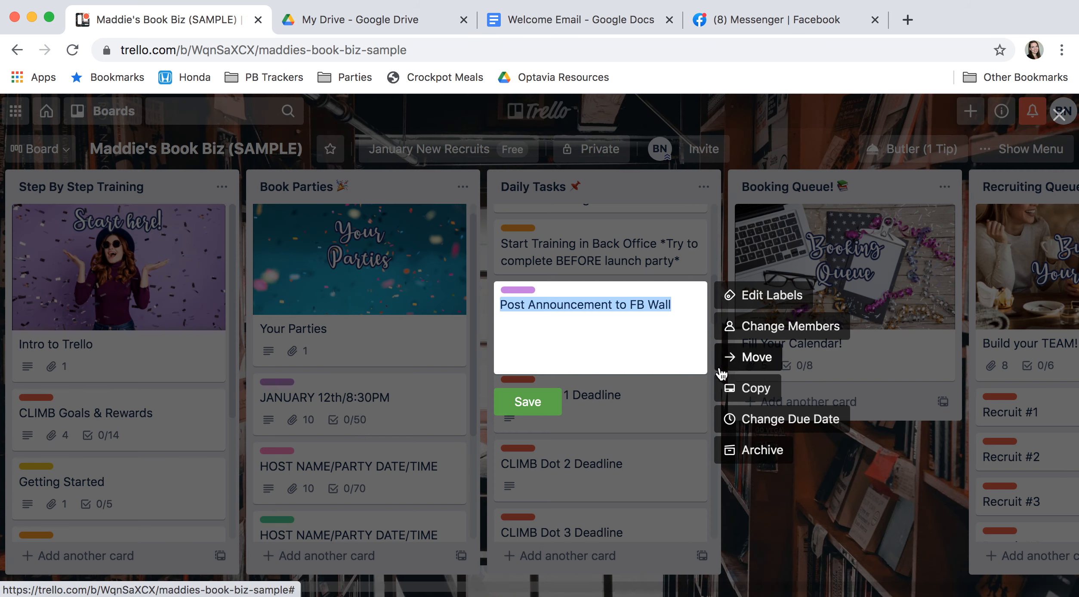
click(764, 449)
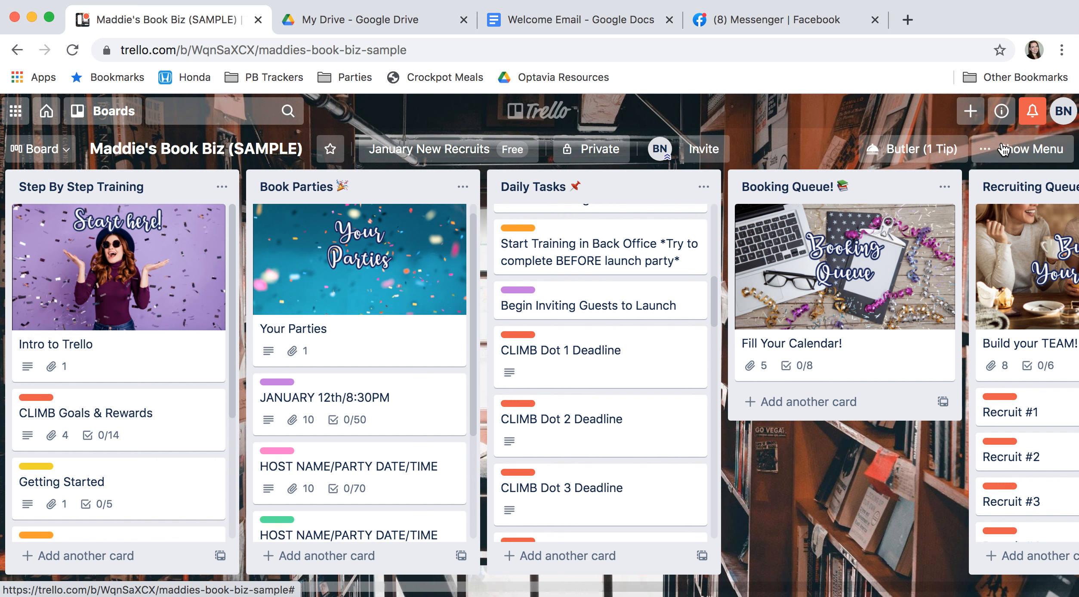
Restore the Post Announcement to FB Wall card to the board from the archived items, and close the board menu.
click(1019, 149)
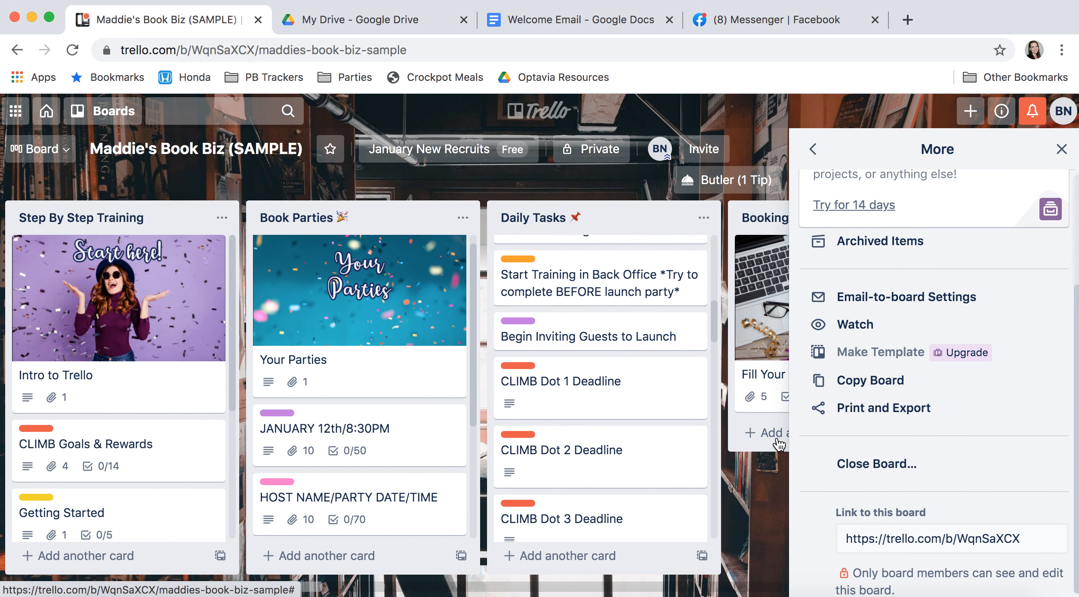
click(1061, 148)
click(1031, 150)
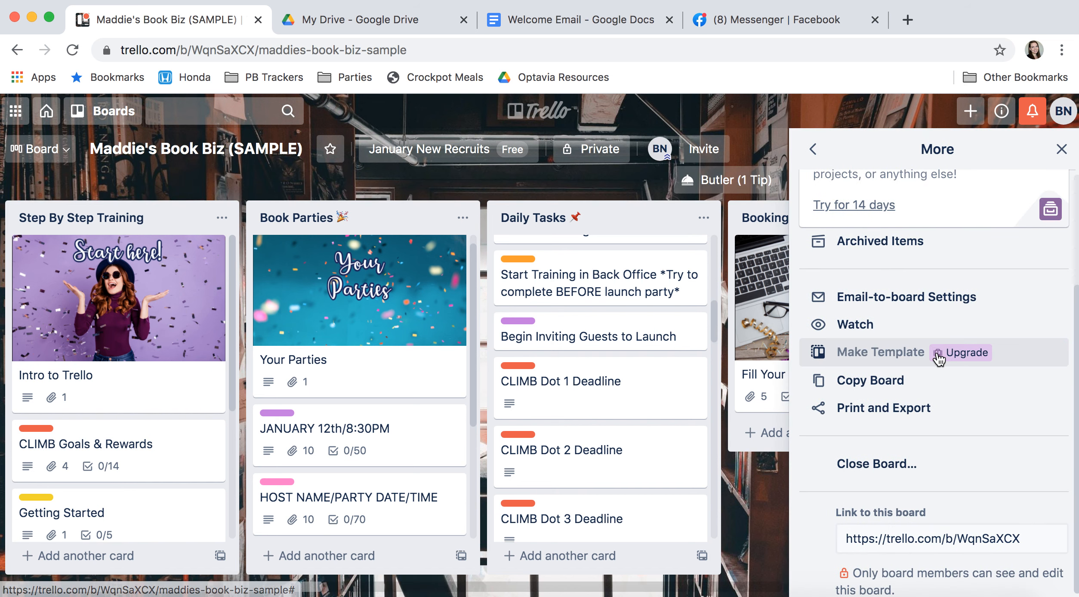
click(887, 242)
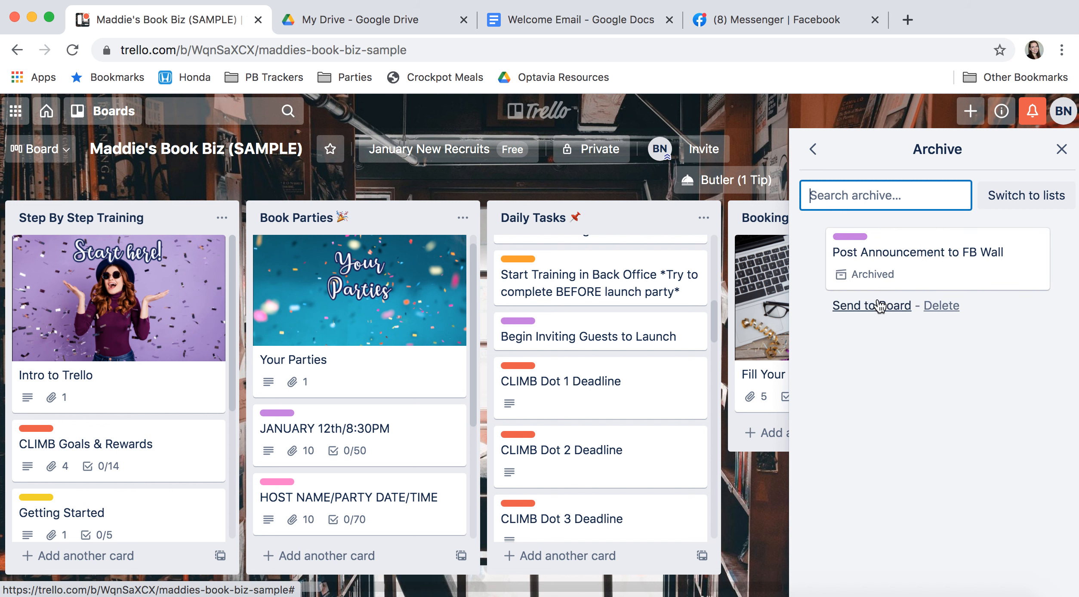
click(879, 306)
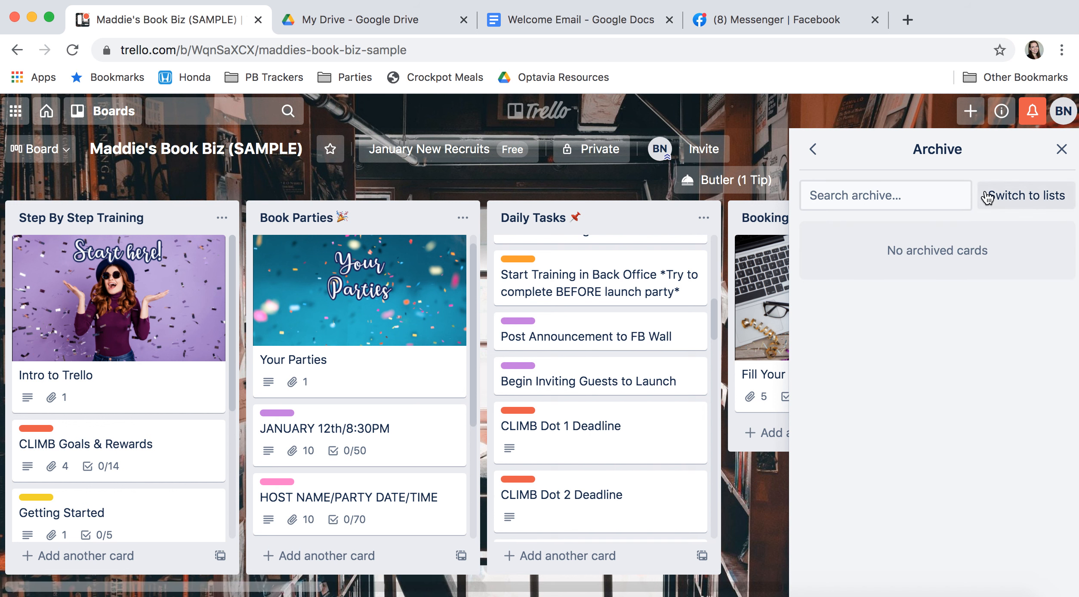
click(1061, 149)
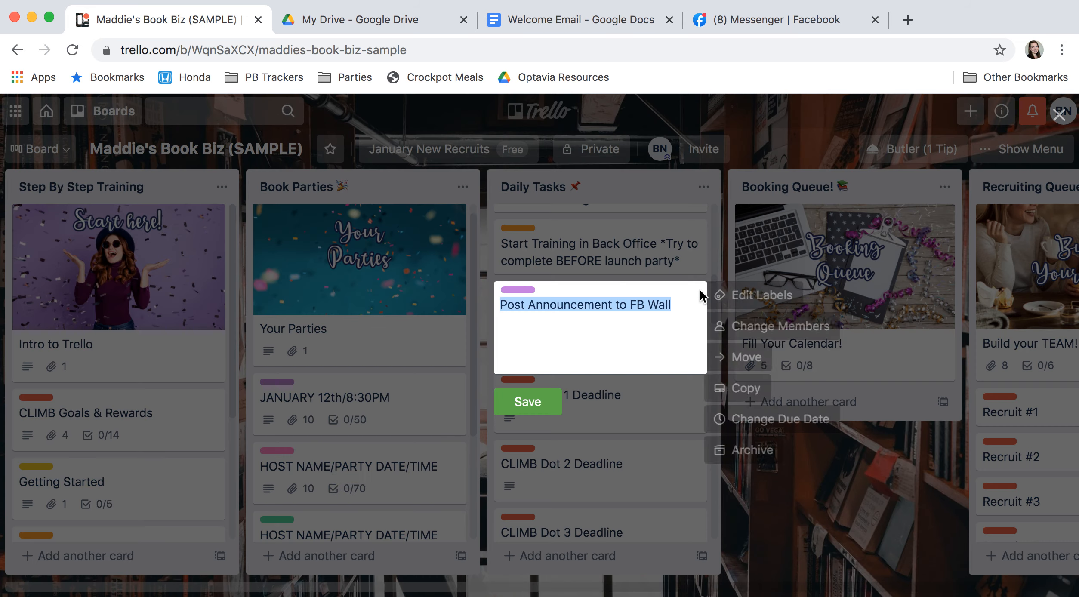
Set the Post Announcement to FB Wall card's due date to 1/5/2021 at 9:00 AM and save the card.
click(699, 296)
click(736, 417)
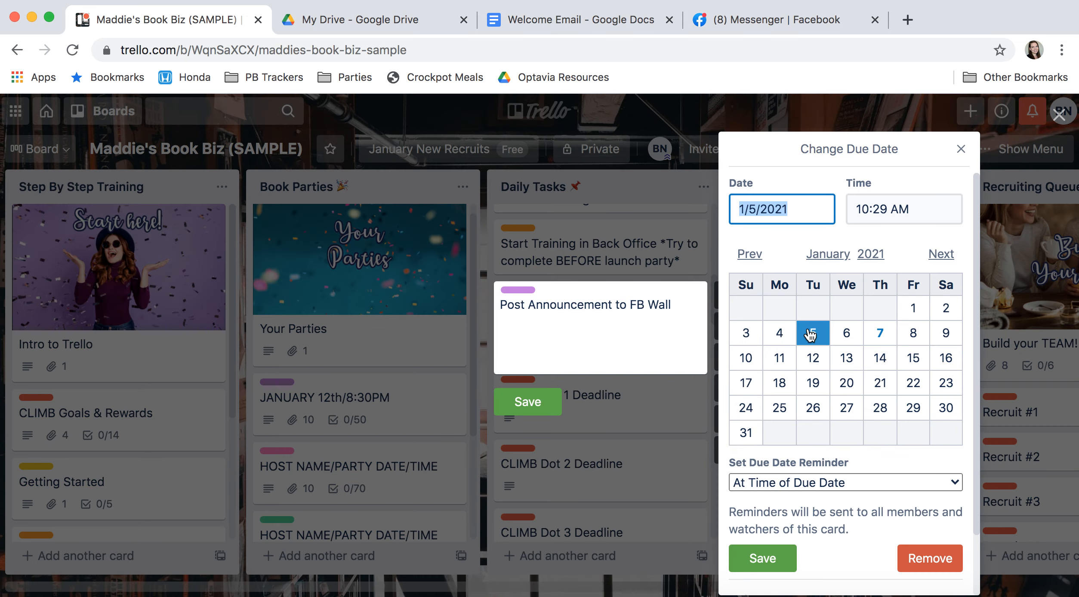
click(817, 483)
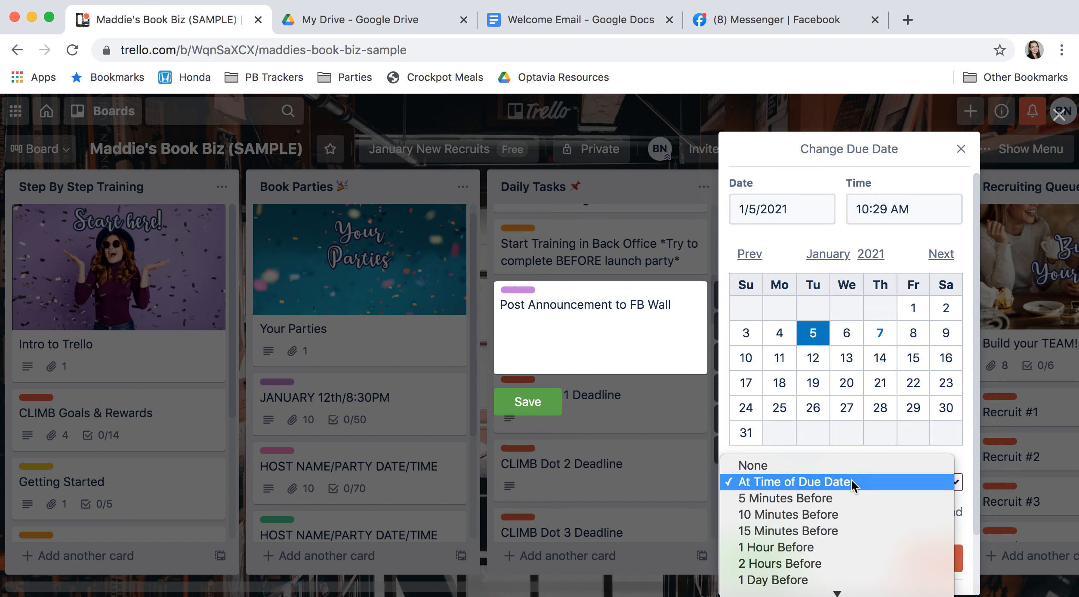
click(900, 214)
drag(920, 211, 831, 197)
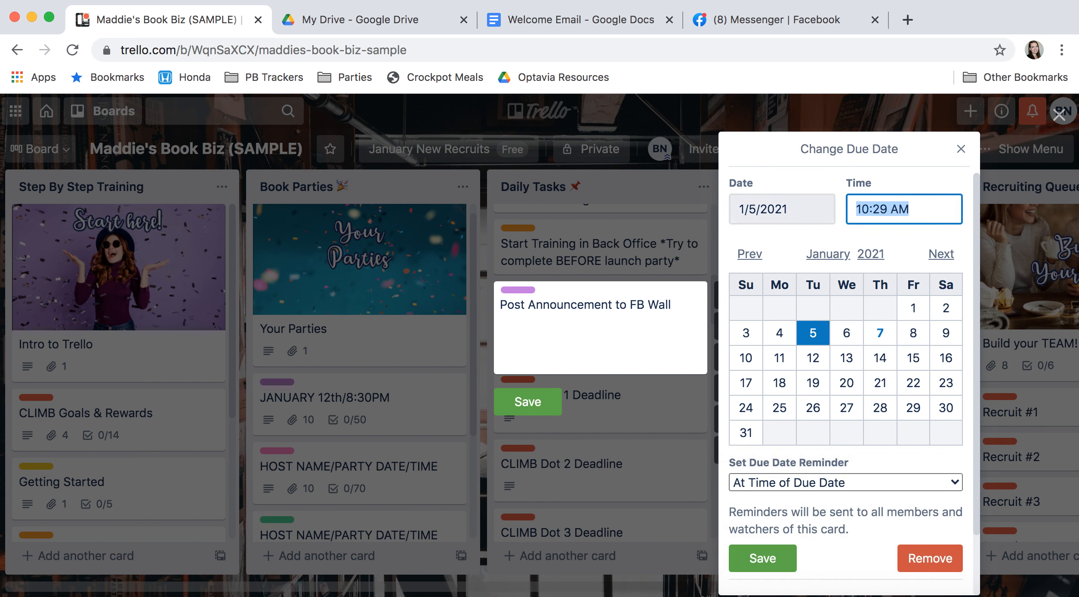
text(9:00 Am)
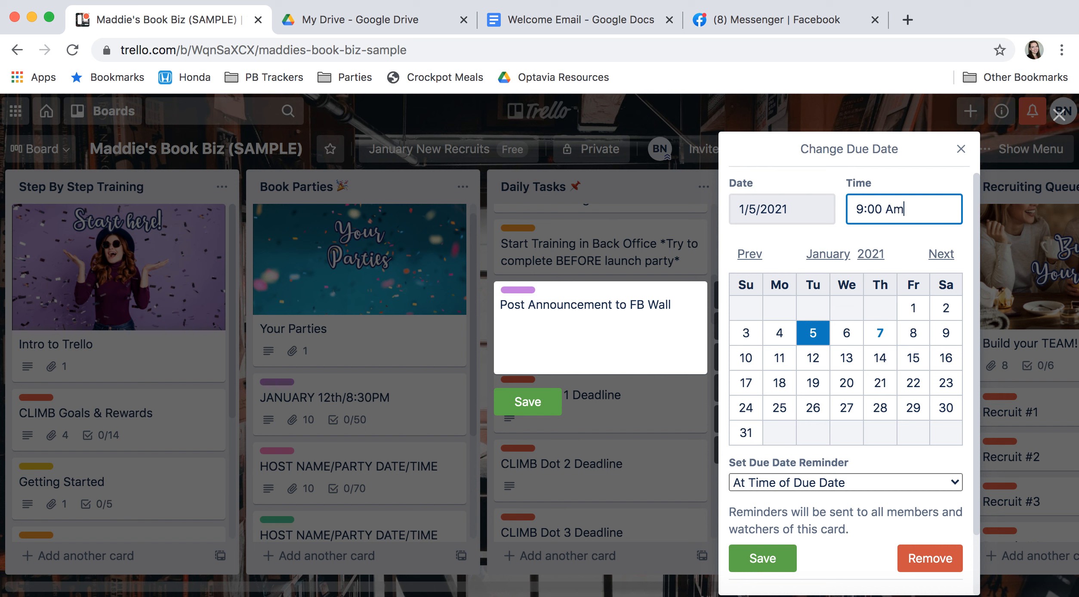
key(BackSpace)
text(M)
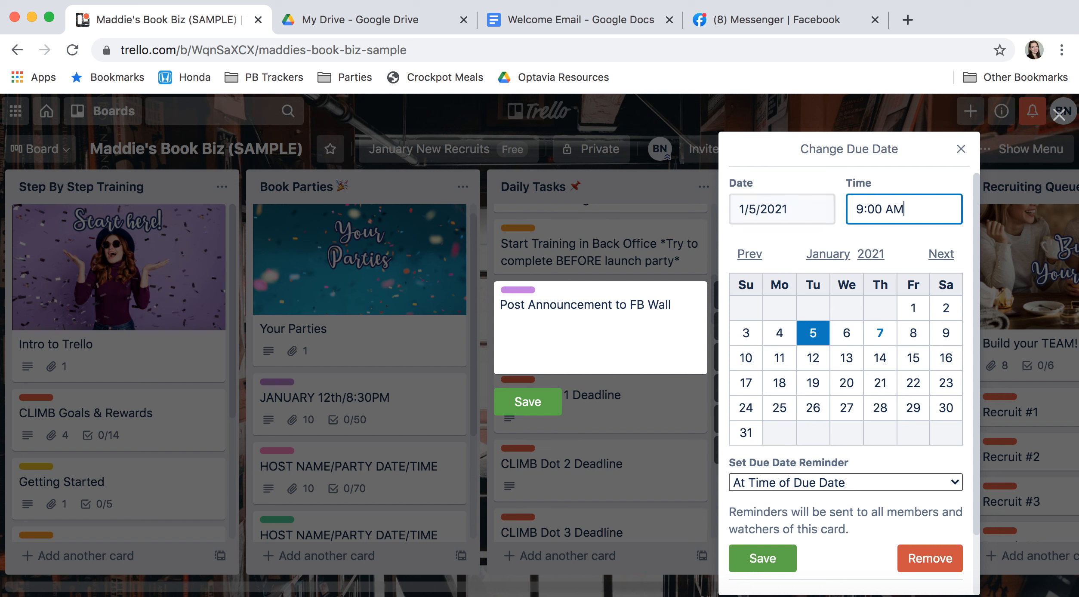
click(762, 559)
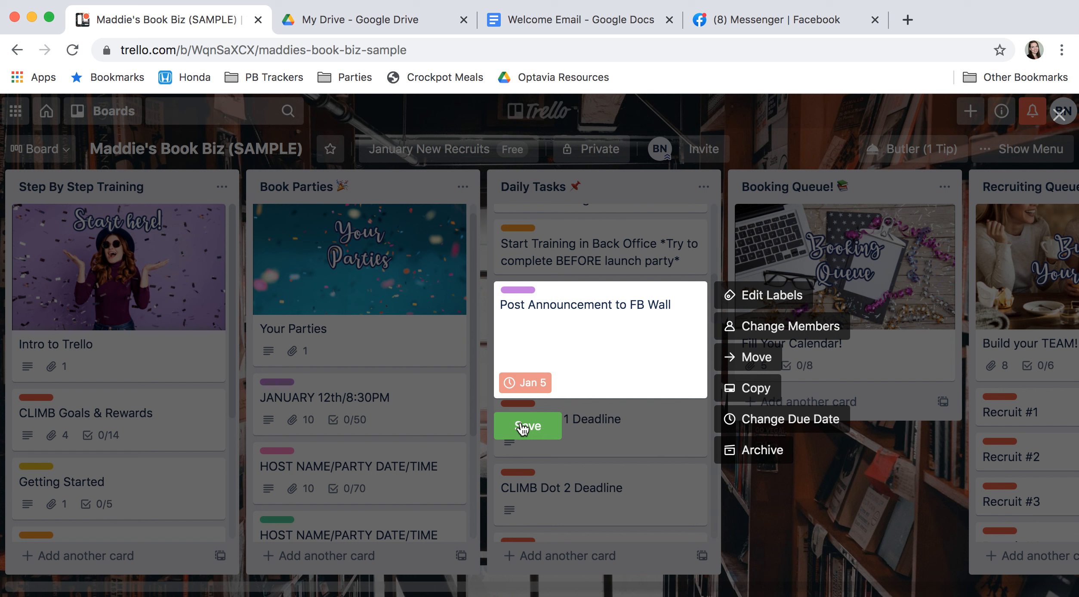
click(525, 430)
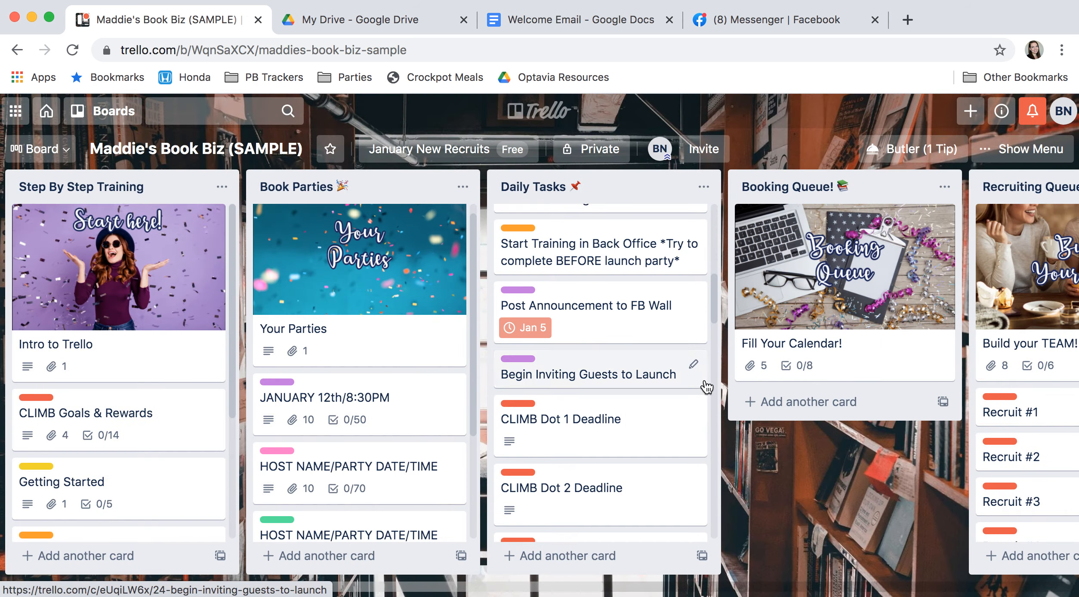
Look over the recruit's group chat in Messenger, and return to the Daily Tasks list on the sample Trello board.
click(775, 23)
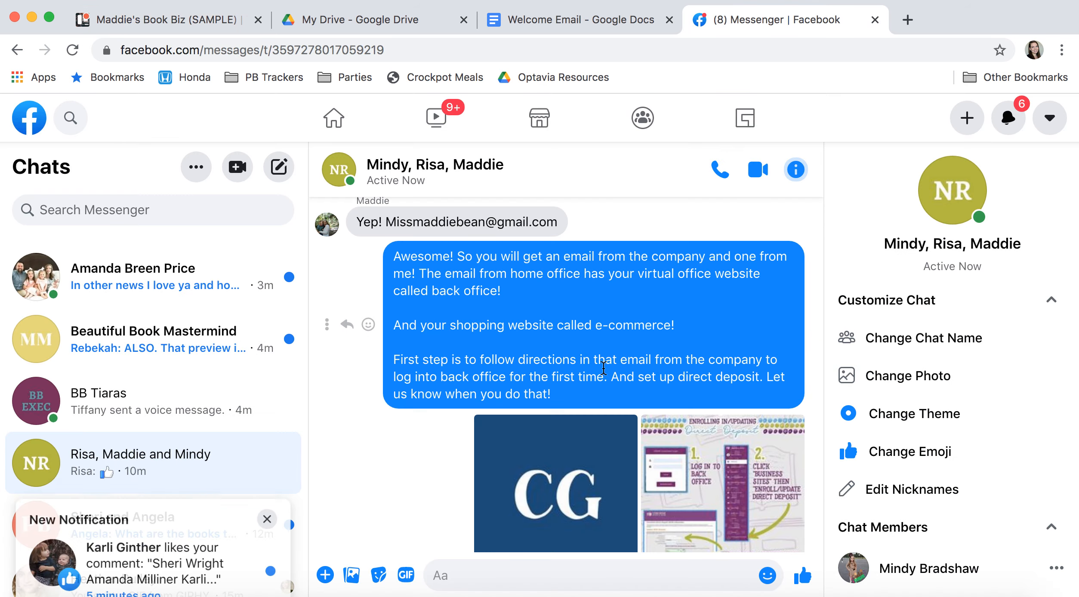
scroll(604, 390, down, 6)
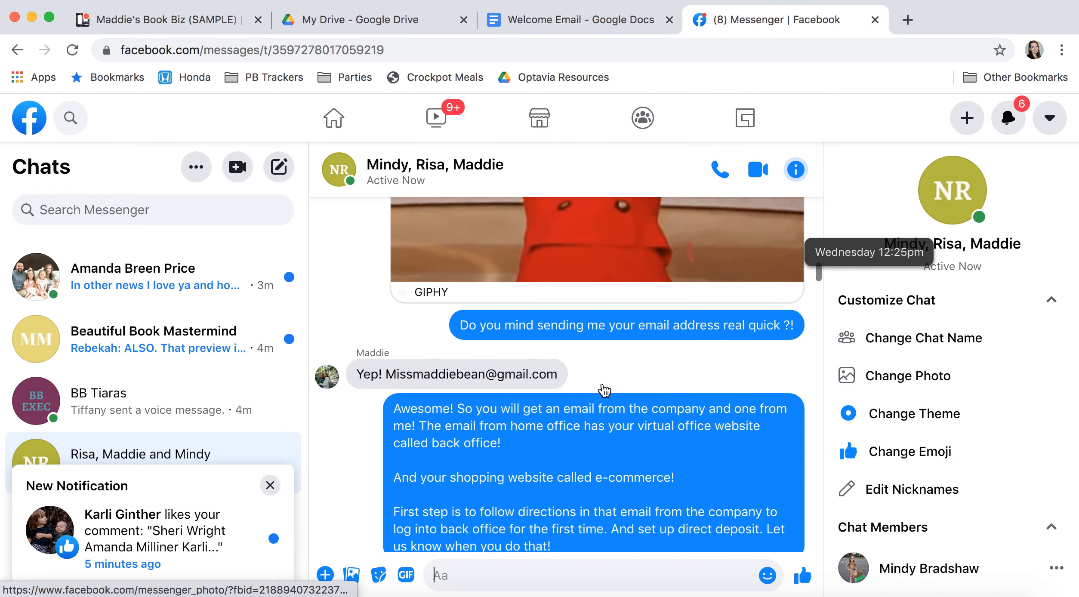
click(197, 23)
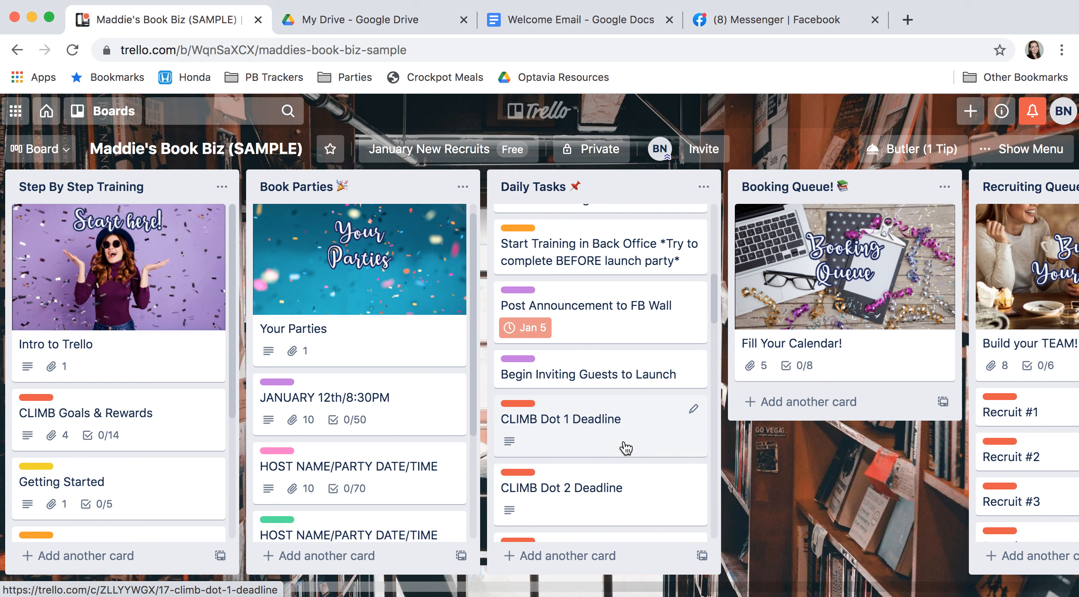
scroll(608, 376, down, 3)
scroll(607, 375, up, 3)
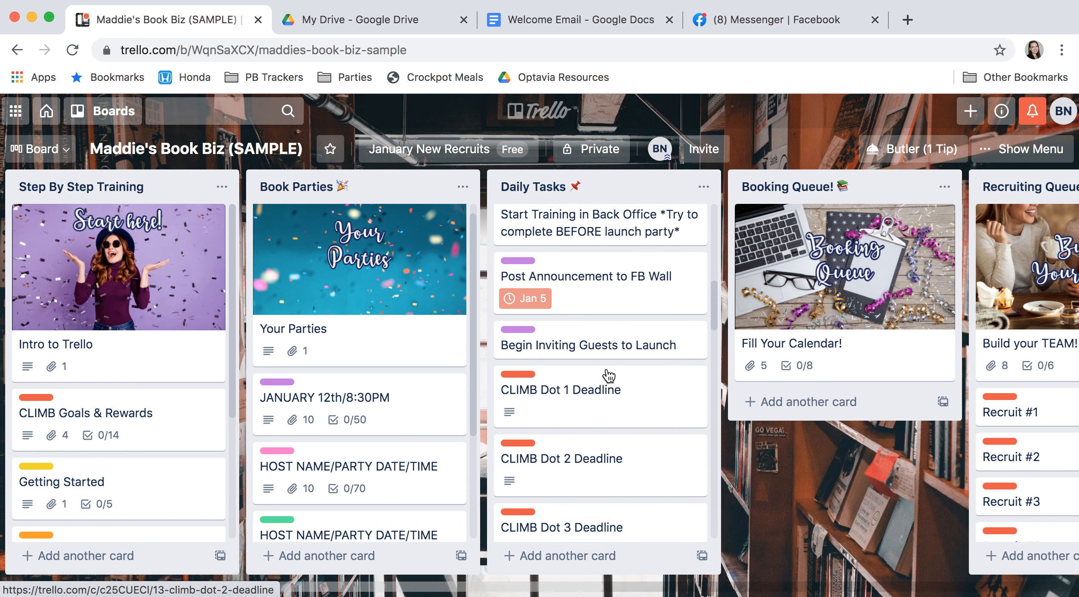
Review the Excite & Invite! and Time to get the party started! checklists on the JANUARY 12th/8:30PM card, and close the card.
click(366, 391)
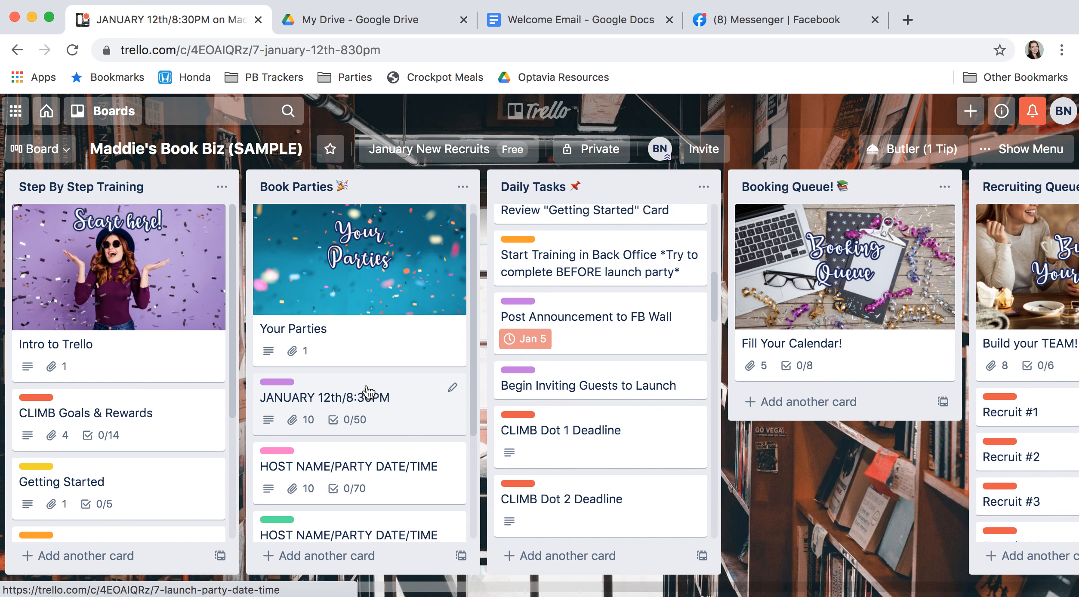
scroll(427, 411, down, 7)
scroll(429, 418, down, 5)
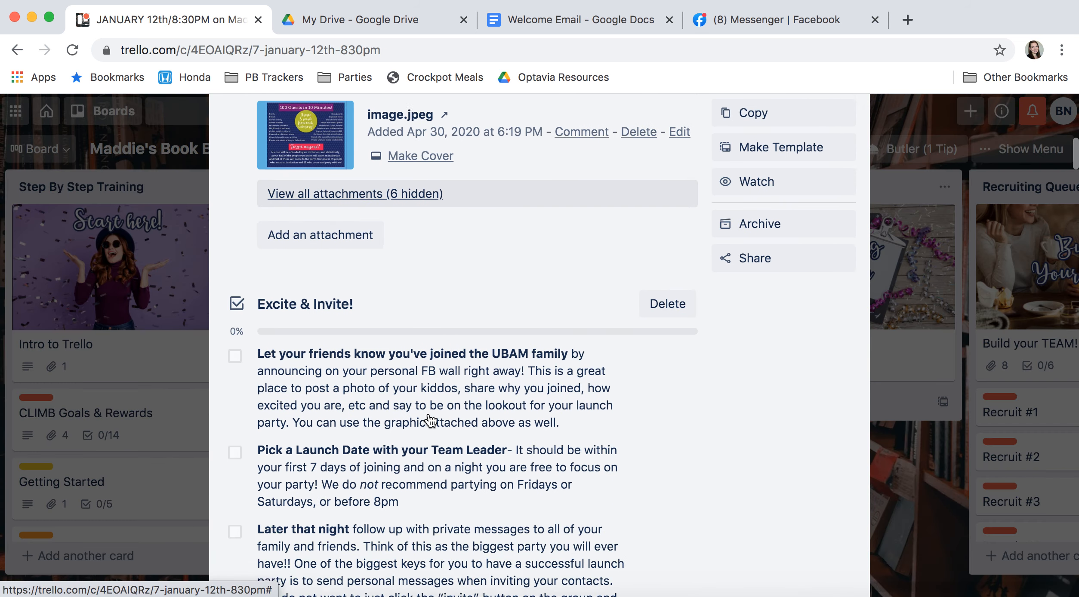
scroll(341, 355, down, 2)
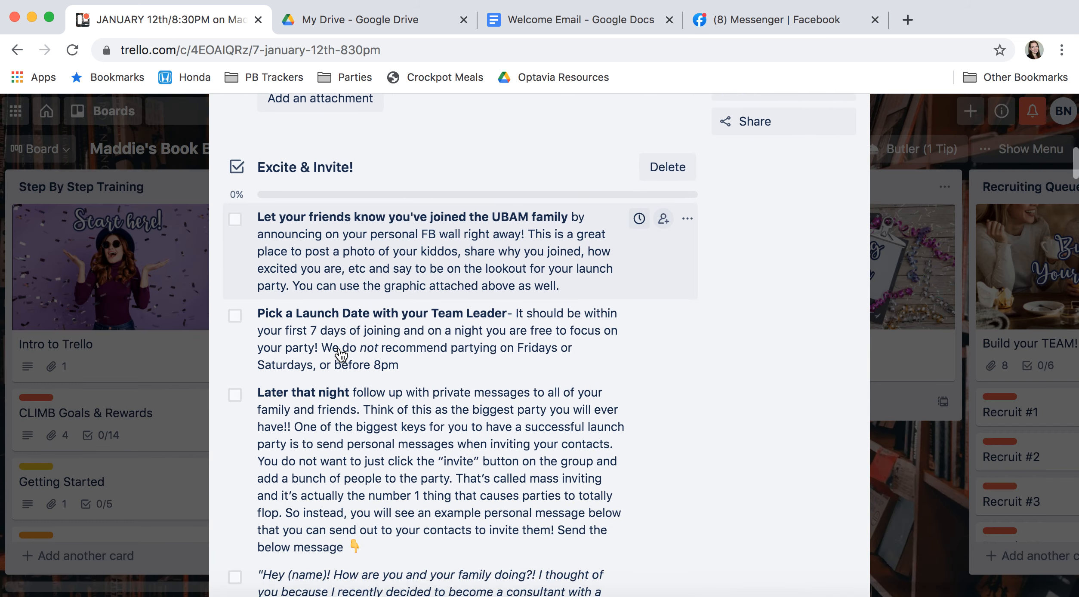
scroll(342, 348, down, 3)
scroll(343, 341, down, 5)
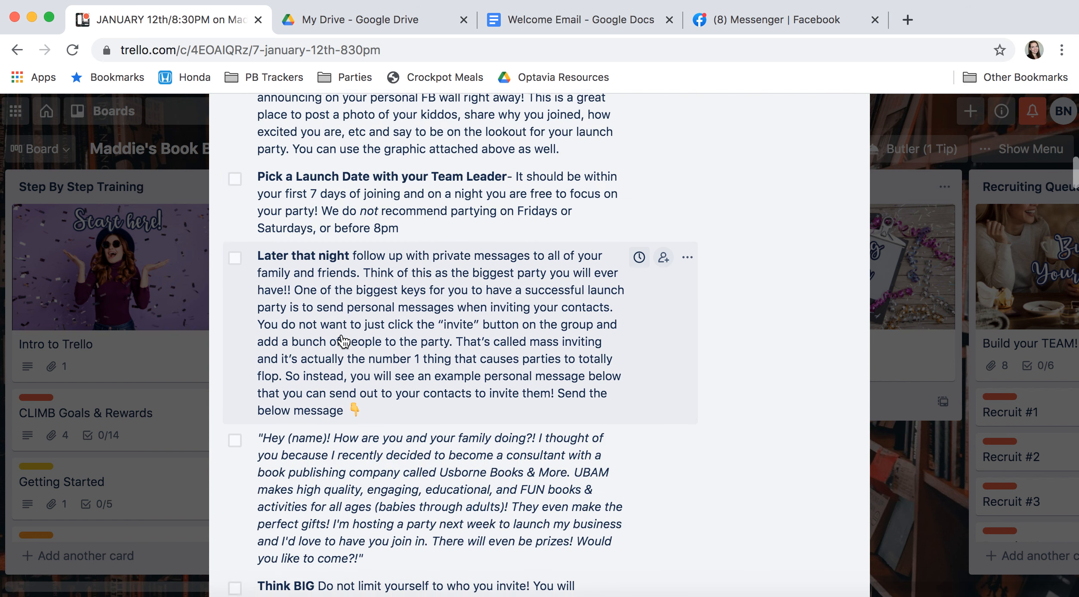
scroll(343, 341, down, 5)
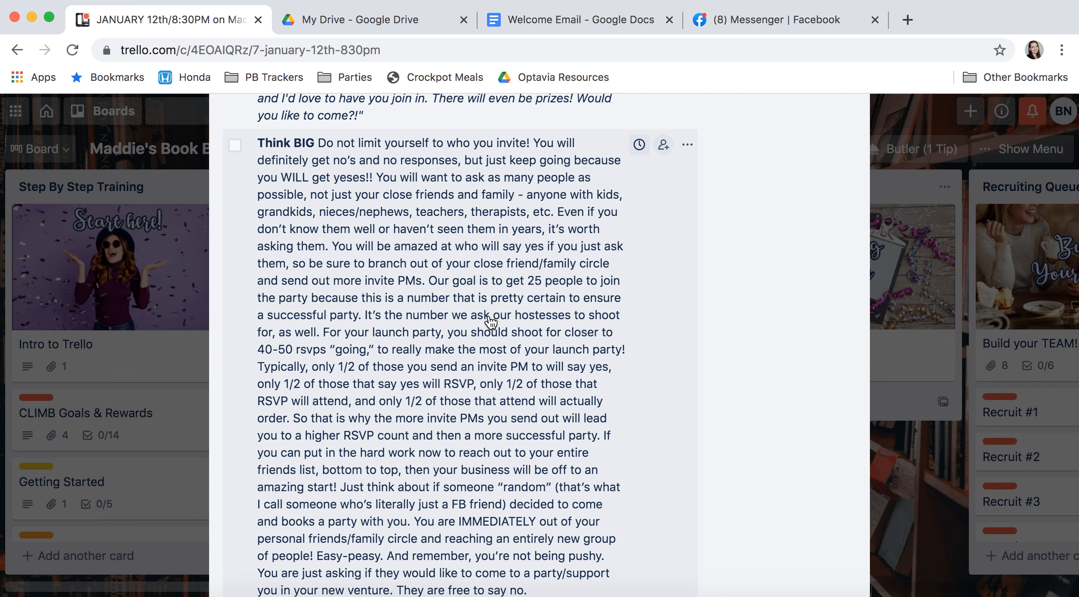
scroll(490, 320, down, 15)
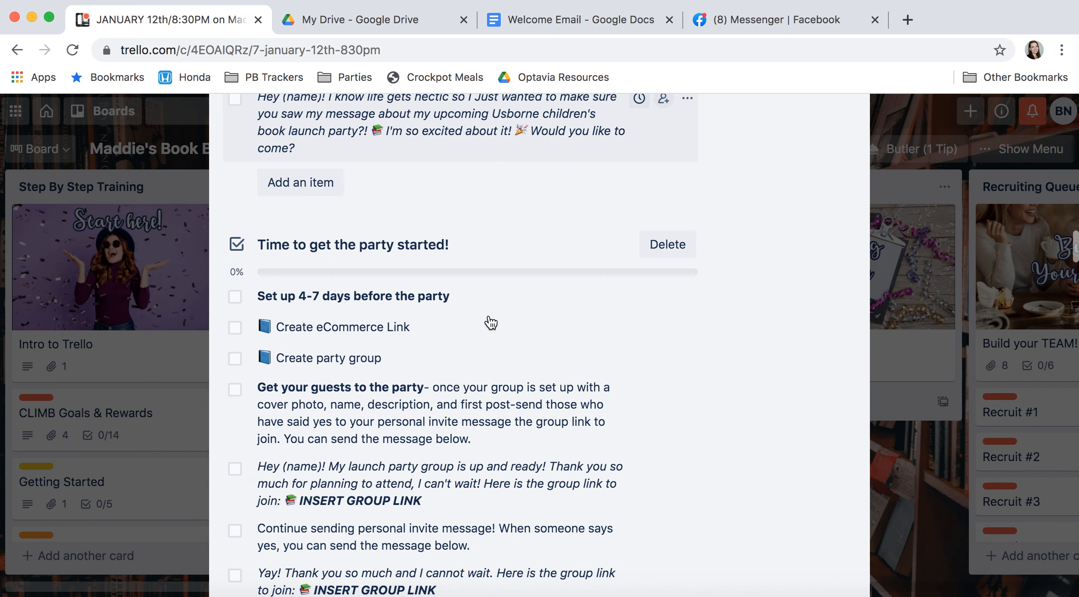
click(898, 505)
Open the recruit's actual, non-sample Book Biz board from the recently viewed boards and look over its Book Parties list.
click(47, 108)
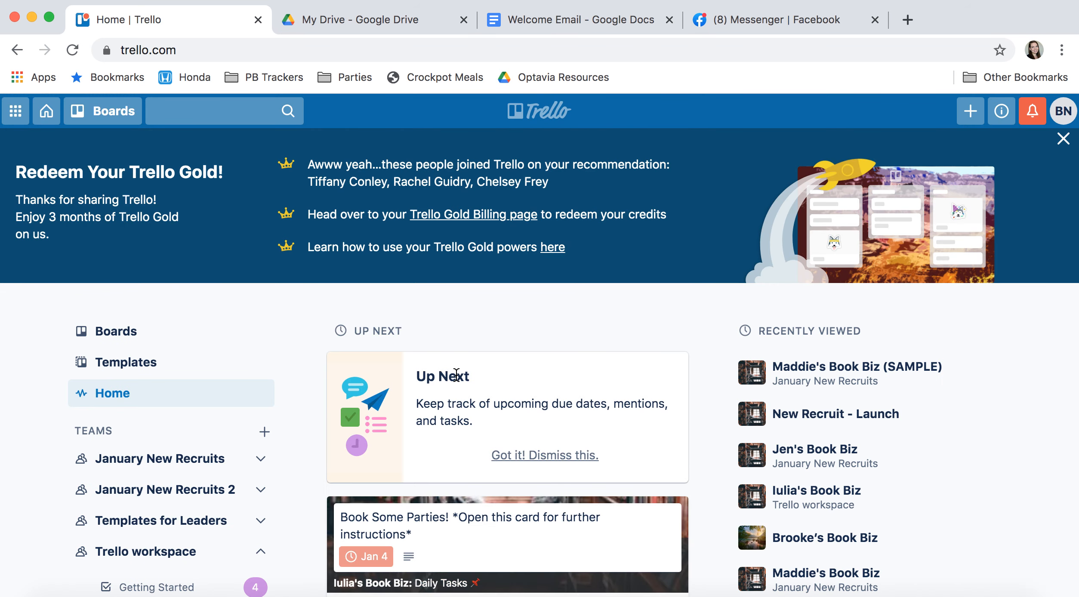
scroll(456, 378, down, 4)
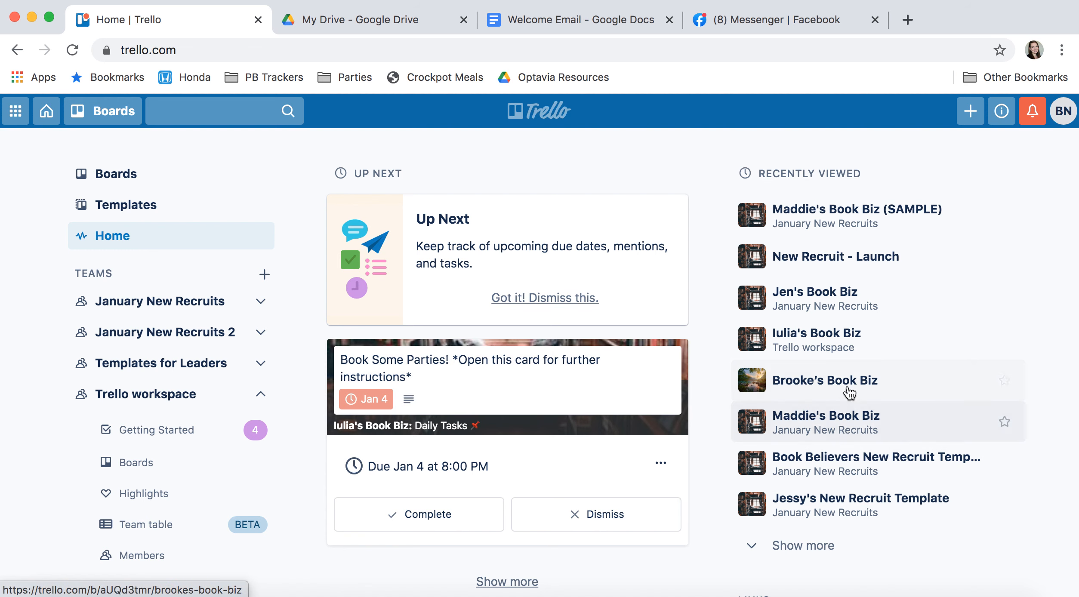
click(848, 416)
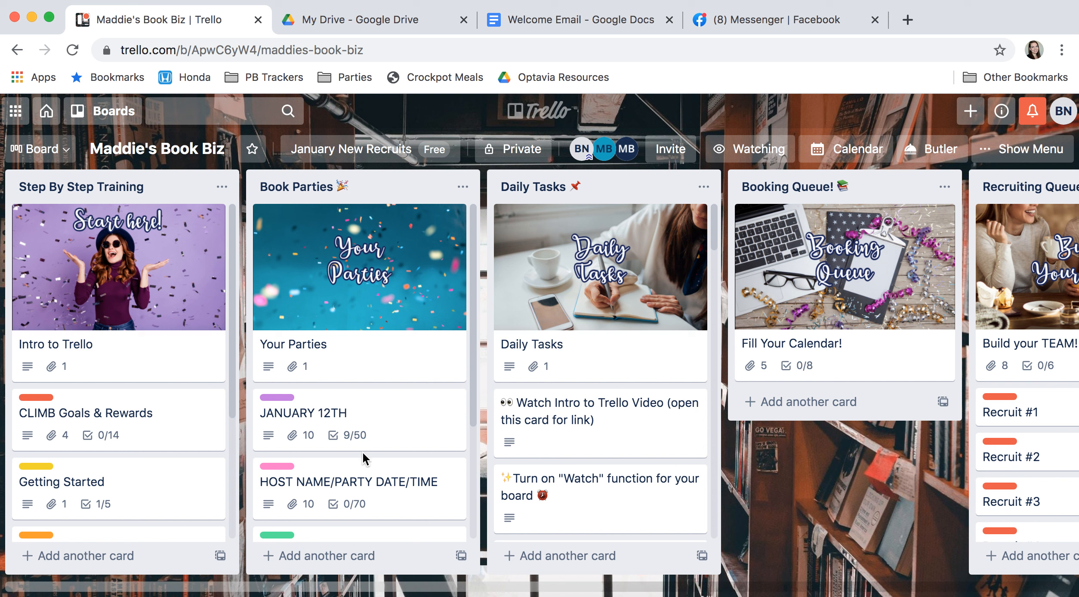
scroll(362, 451, down, 3)
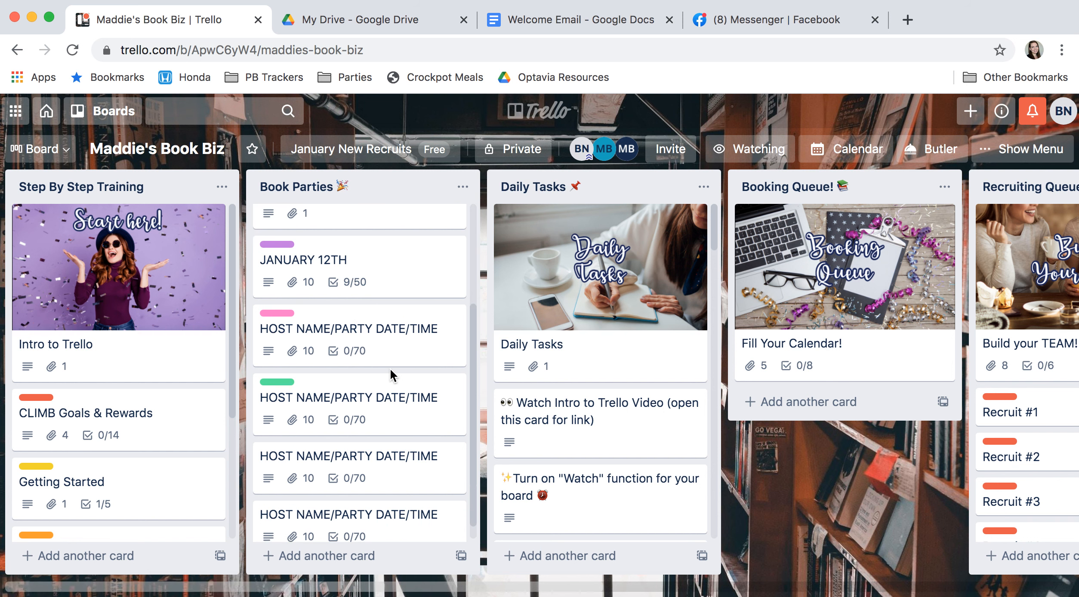
scroll(389, 367, up, 3)
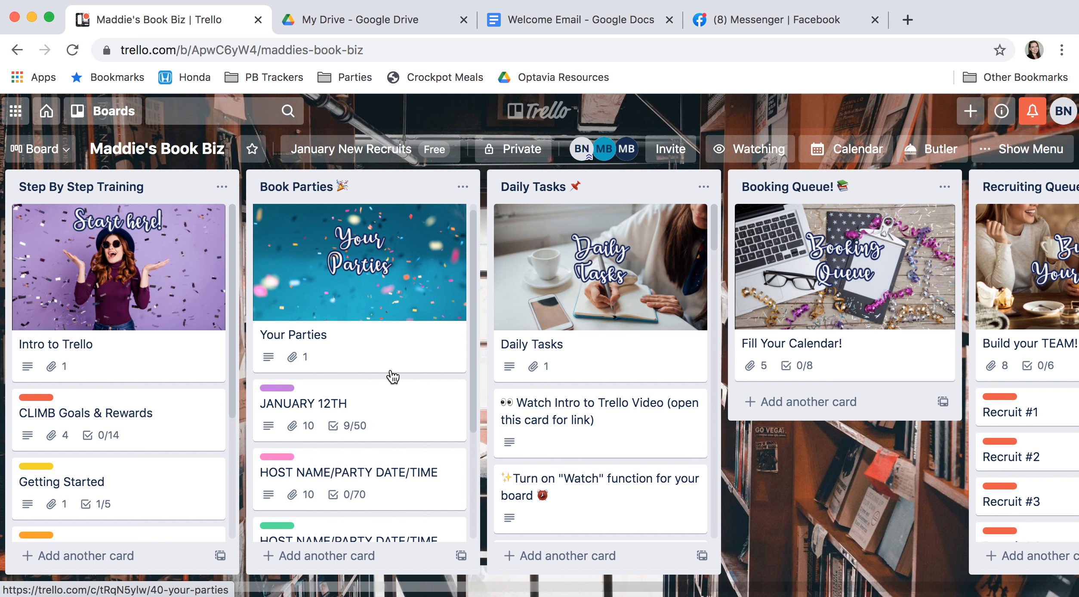
Switch to the Welcome Email document in Google Docs and review its first steps, incentive news and Trello training sections.
click(600, 24)
scroll(295, 313, down, 1)
scroll(295, 313, down, 5)
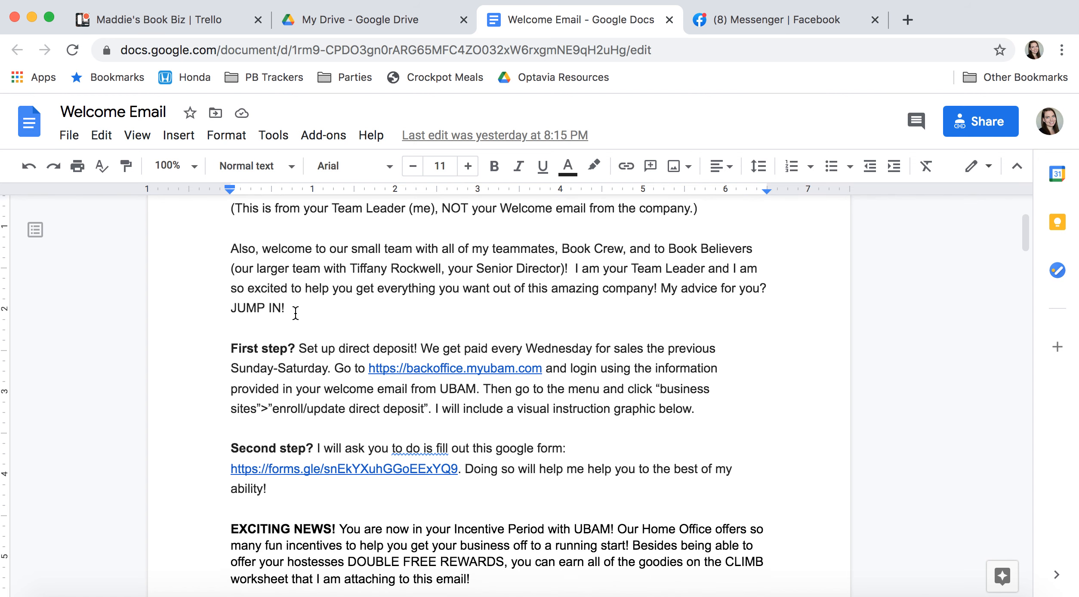
scroll(296, 313, down, 10)
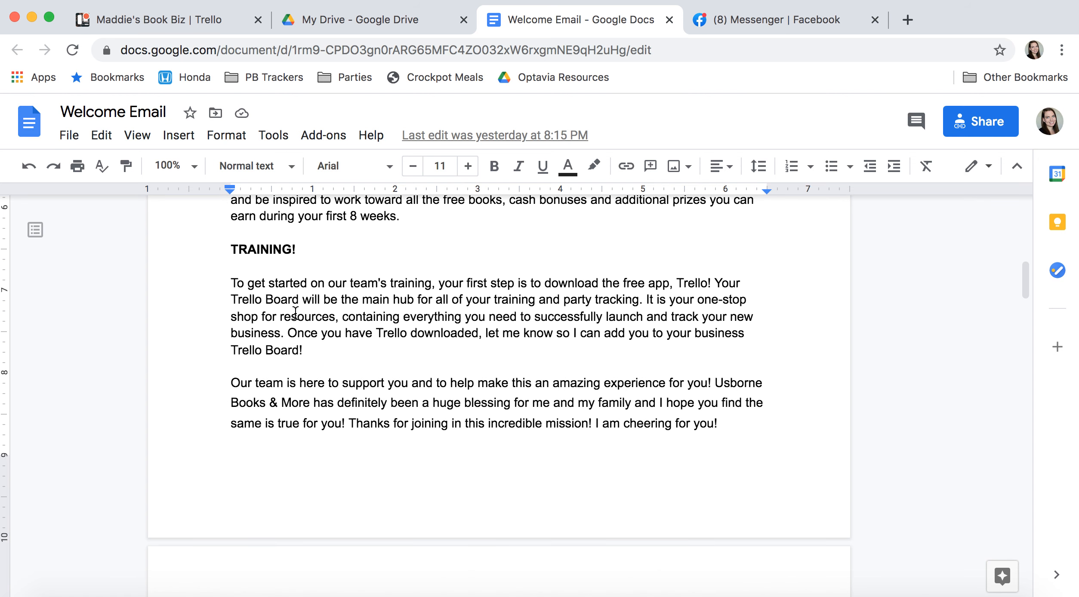
scroll(296, 313, down, 20)
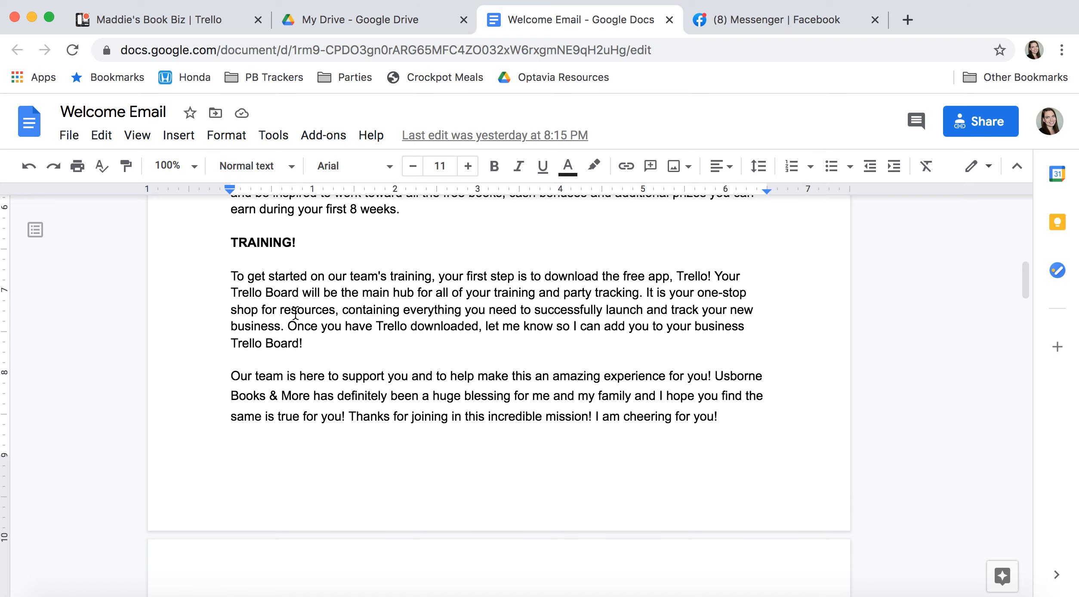
scroll(296, 313, down, 8)
scroll(295, 313, up, 20)
scroll(295, 313, up, 8)
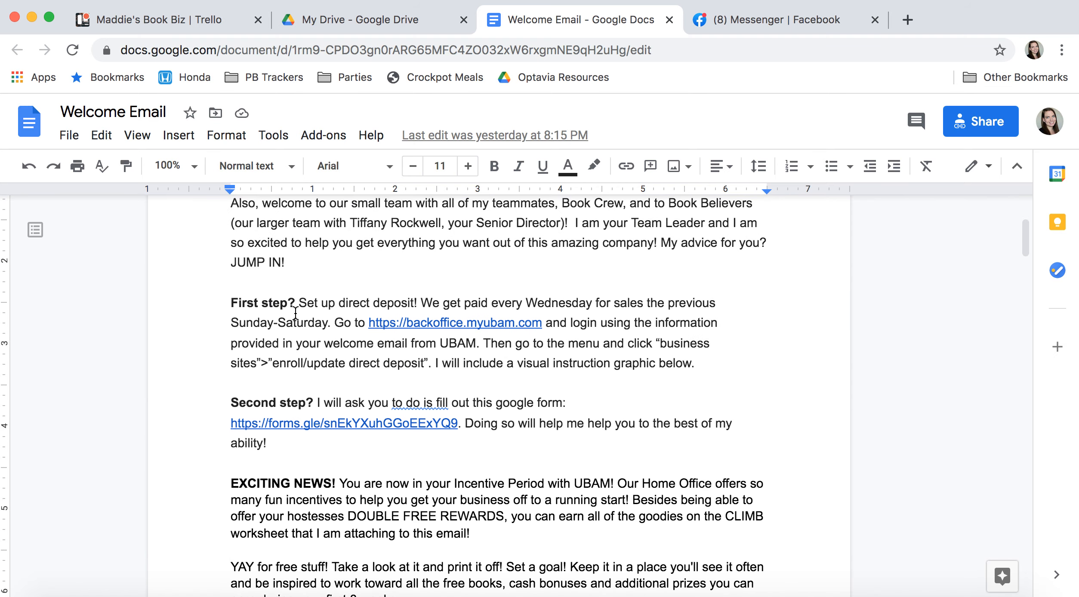
scroll(295, 313, down, 10)
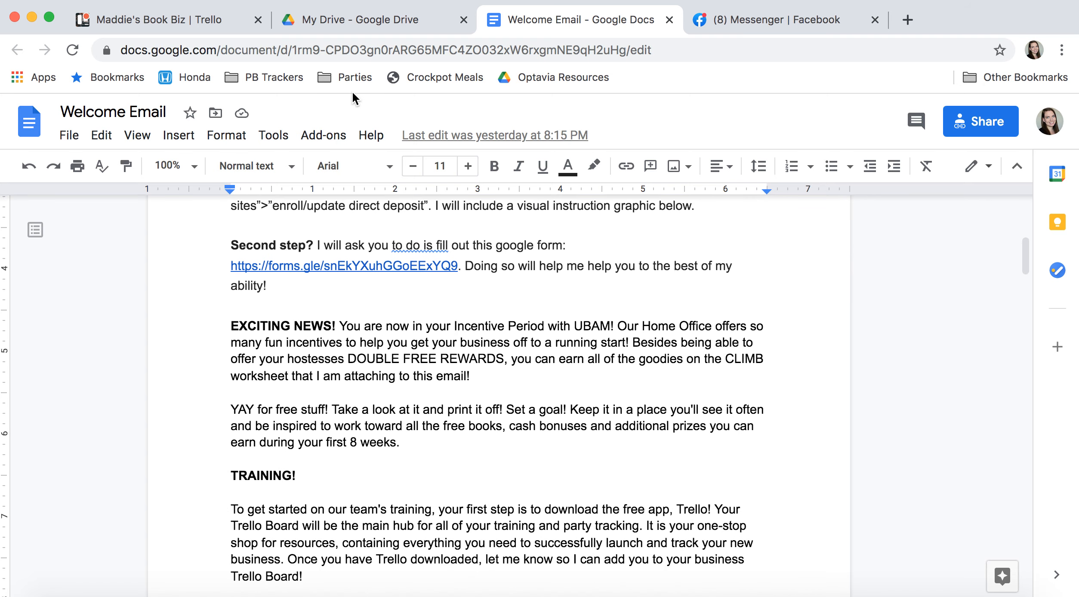
scroll(380, 383, down, 2)
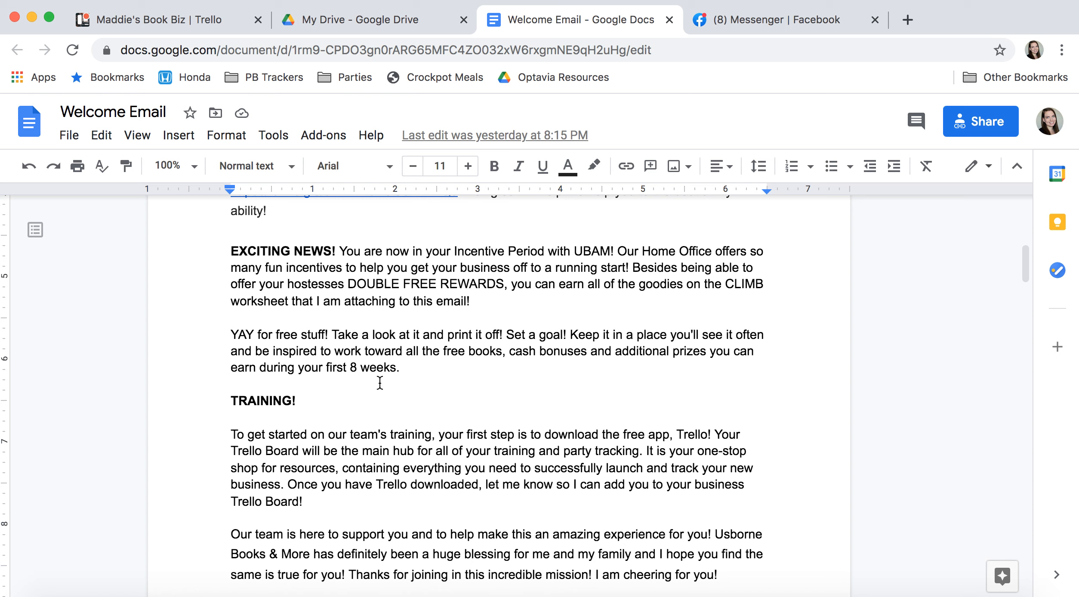
scroll(380, 382, down, 3)
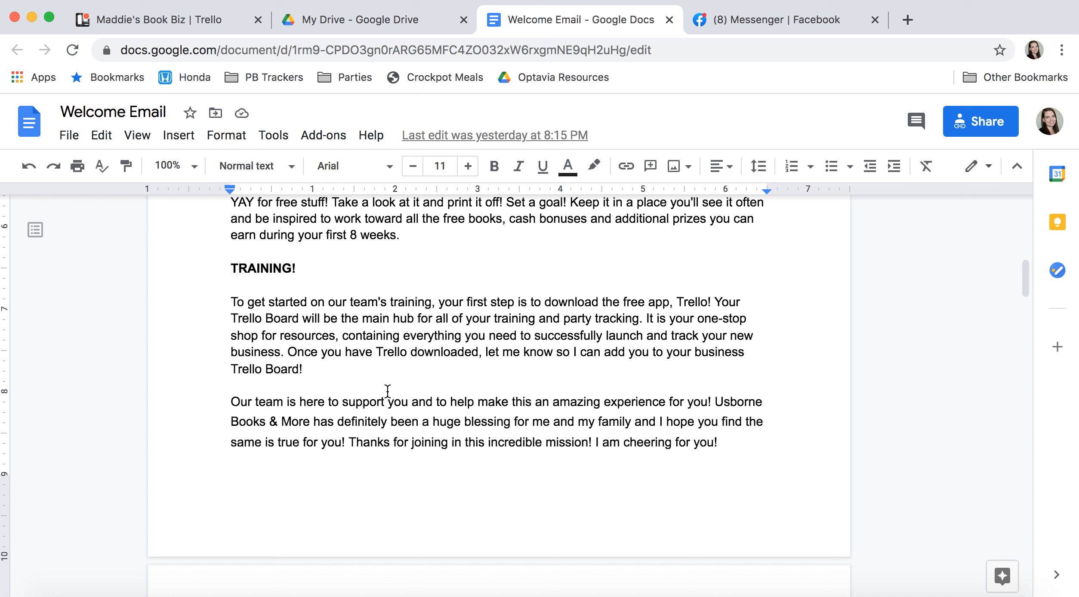
Switch to Messenger and review the recruit's group chat messages about direct deposit, creating the shopping link and downloading Trello.
click(124, 23)
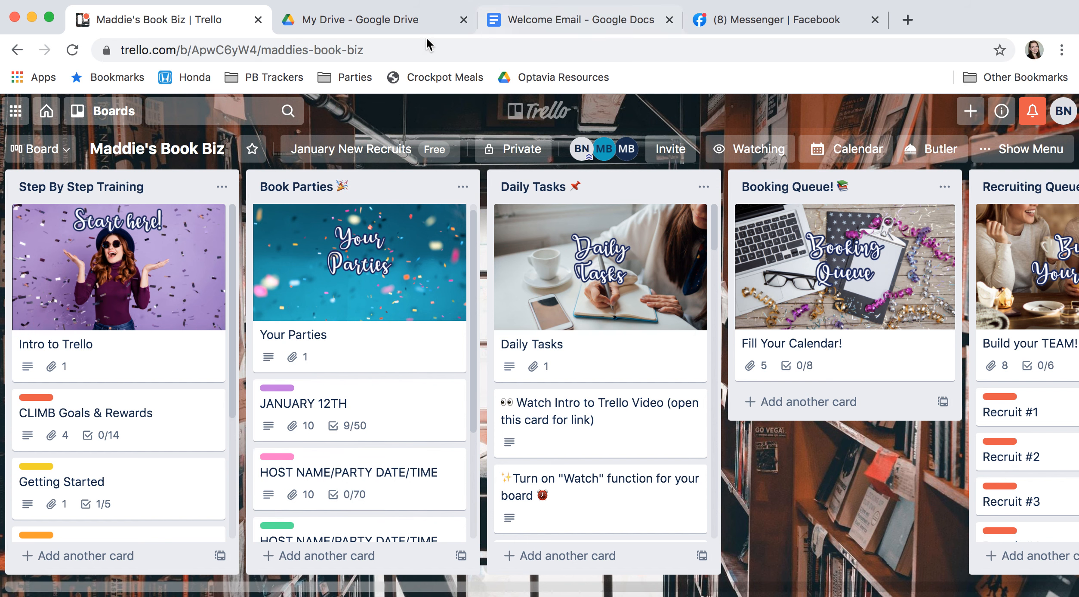
click(726, 25)
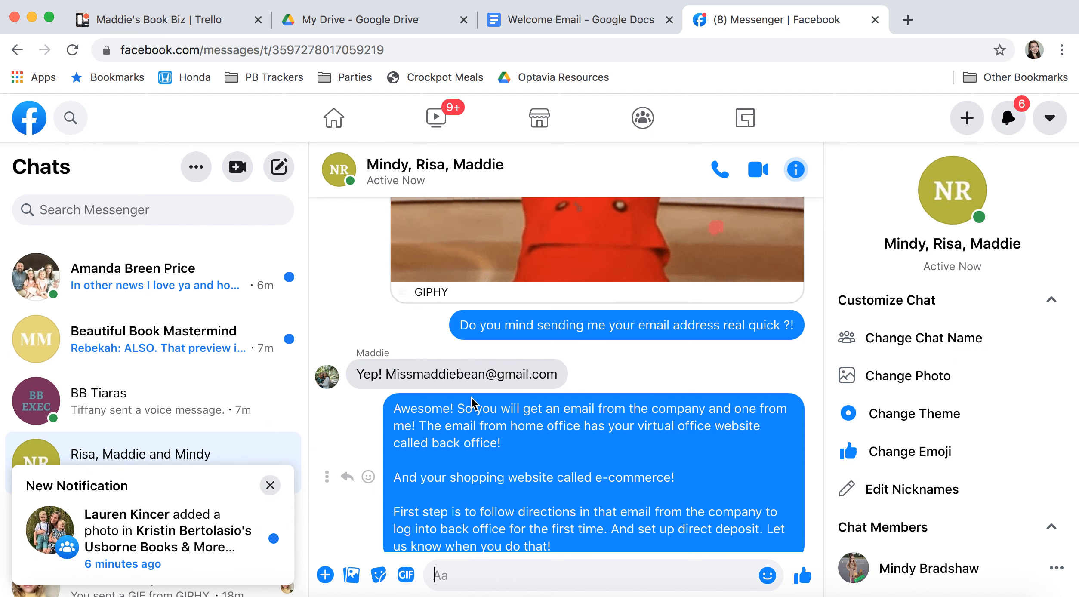
scroll(495, 404, down, 6)
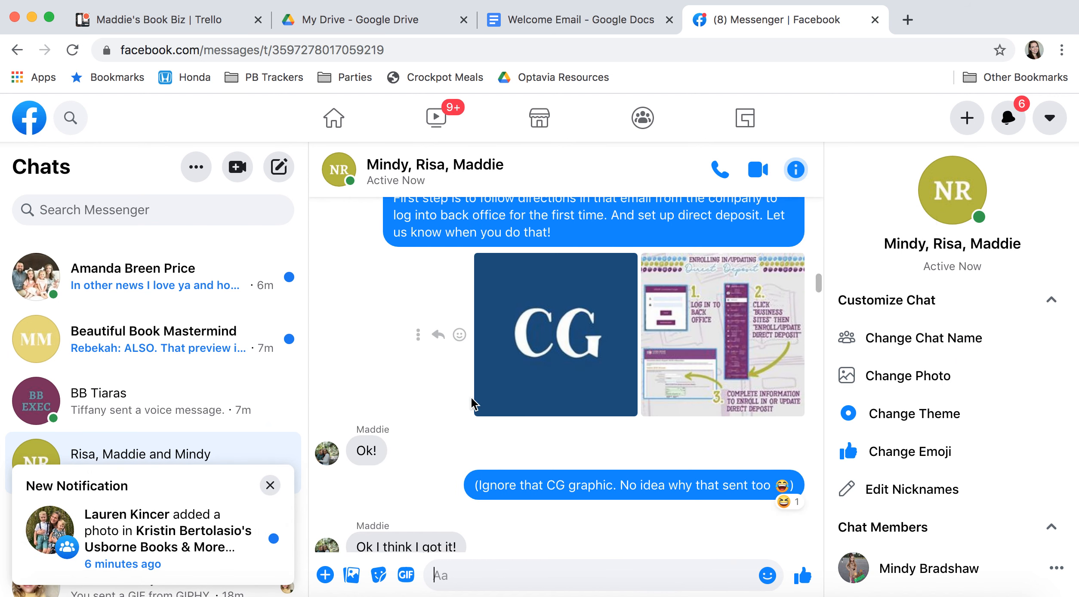
scroll(474, 405, down, 5)
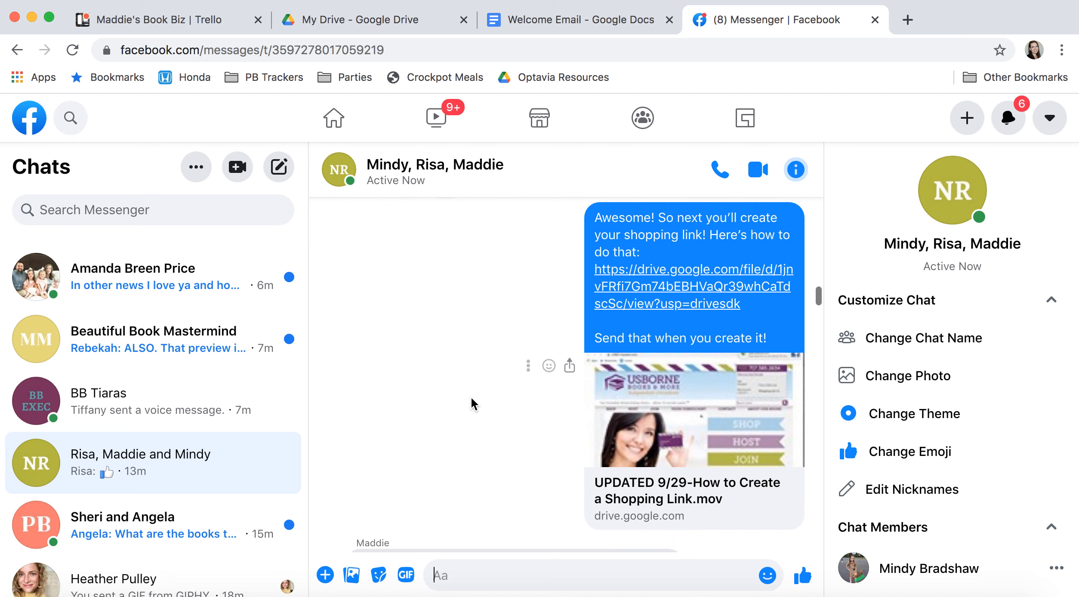
scroll(474, 404, down, 2)
scroll(473, 404, down, 1)
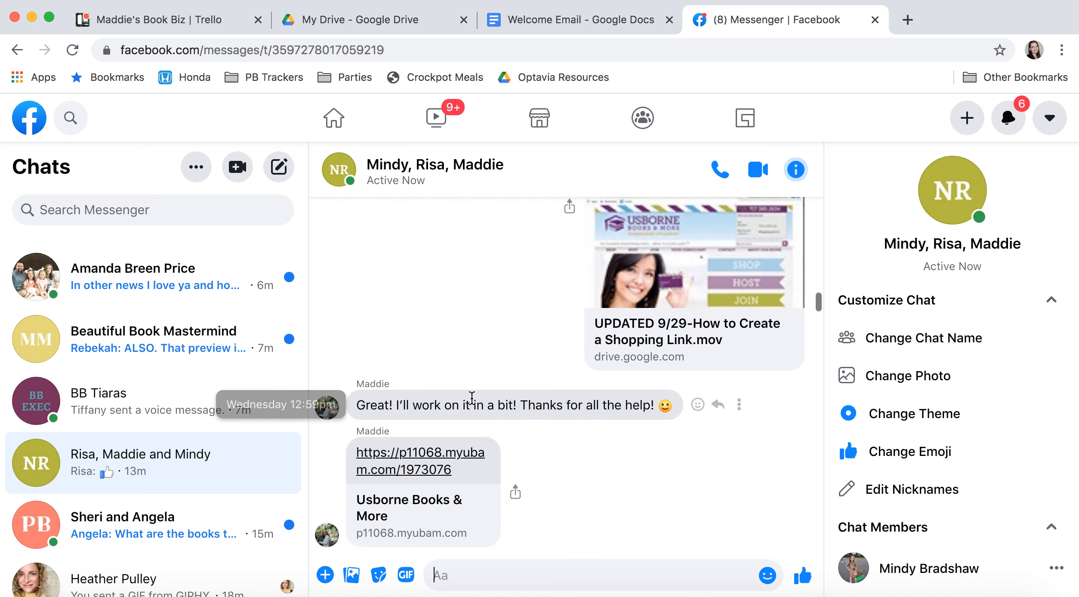
scroll(472, 398, down, 4)
scroll(474, 407, down, 1)
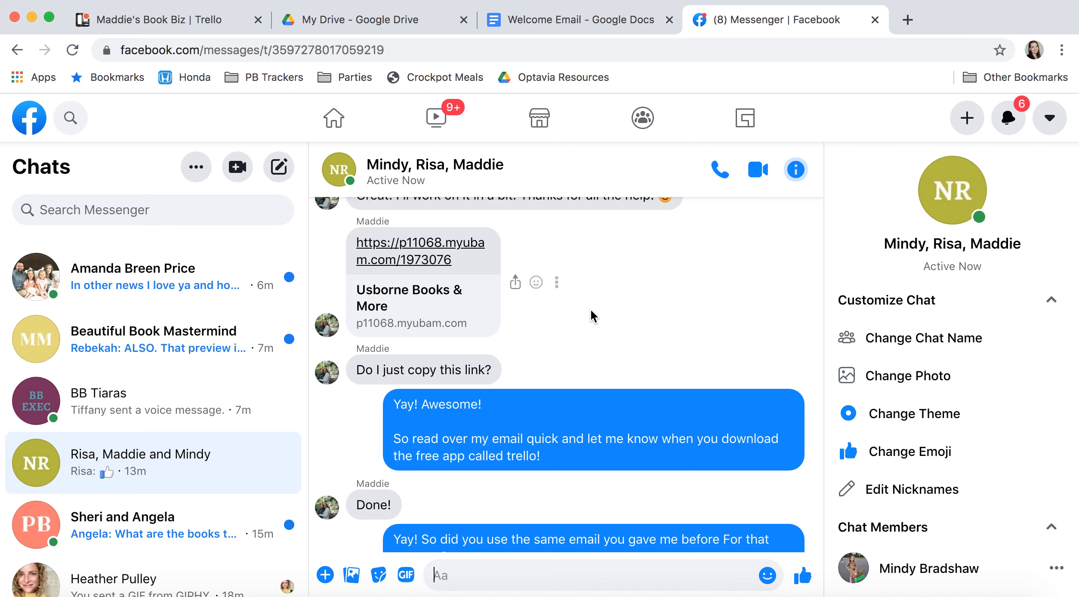
Switch back to the recruit's Trello board, open the JANUARY 12TH launch party card and review its Excite & Invite! checklist.
click(216, 21)
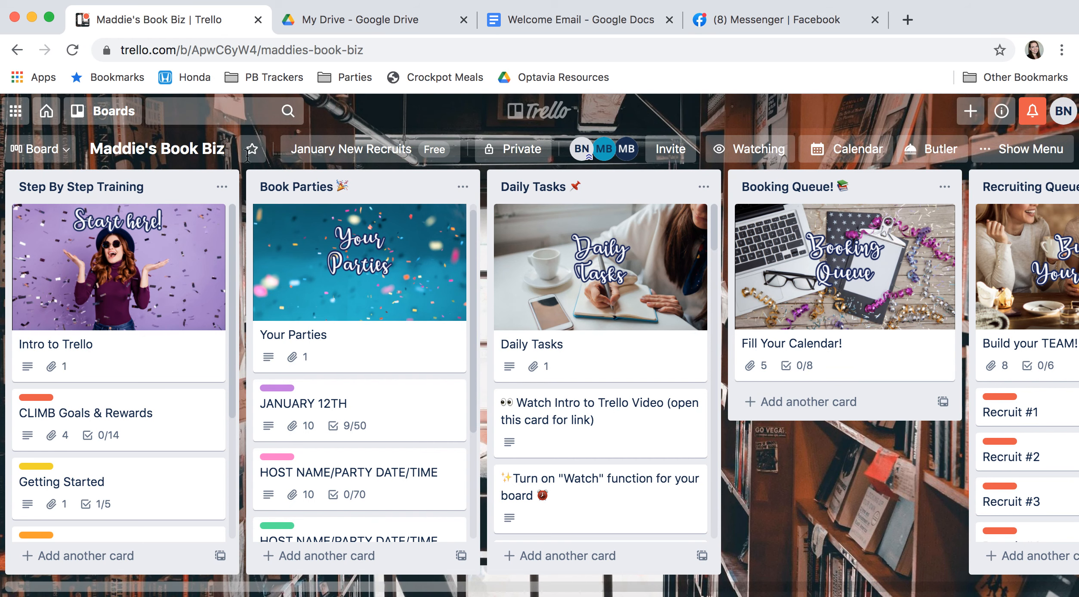
click(343, 404)
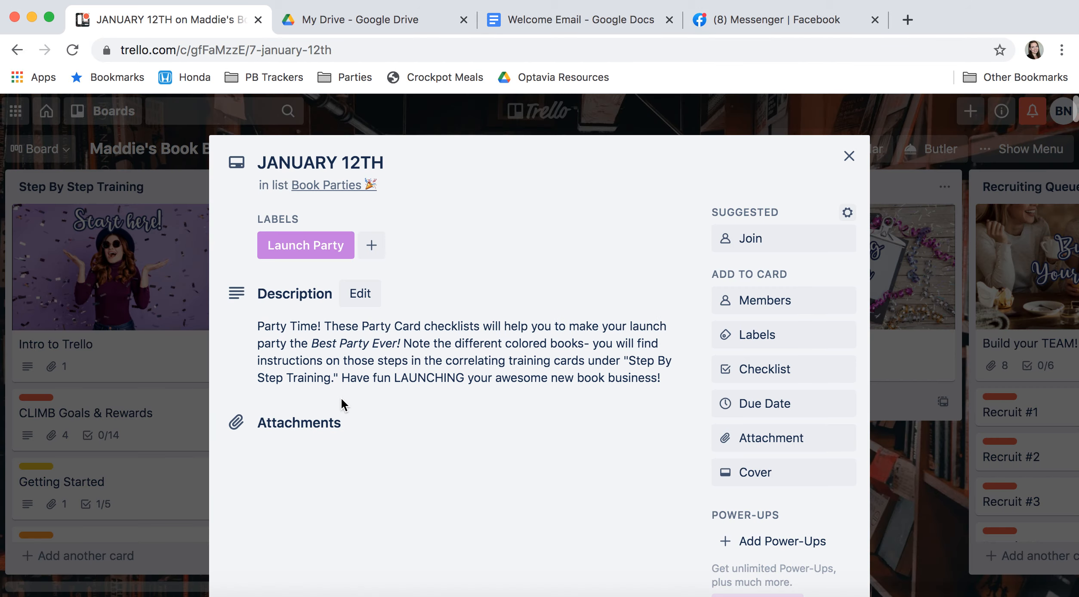
scroll(426, 386, down, 14)
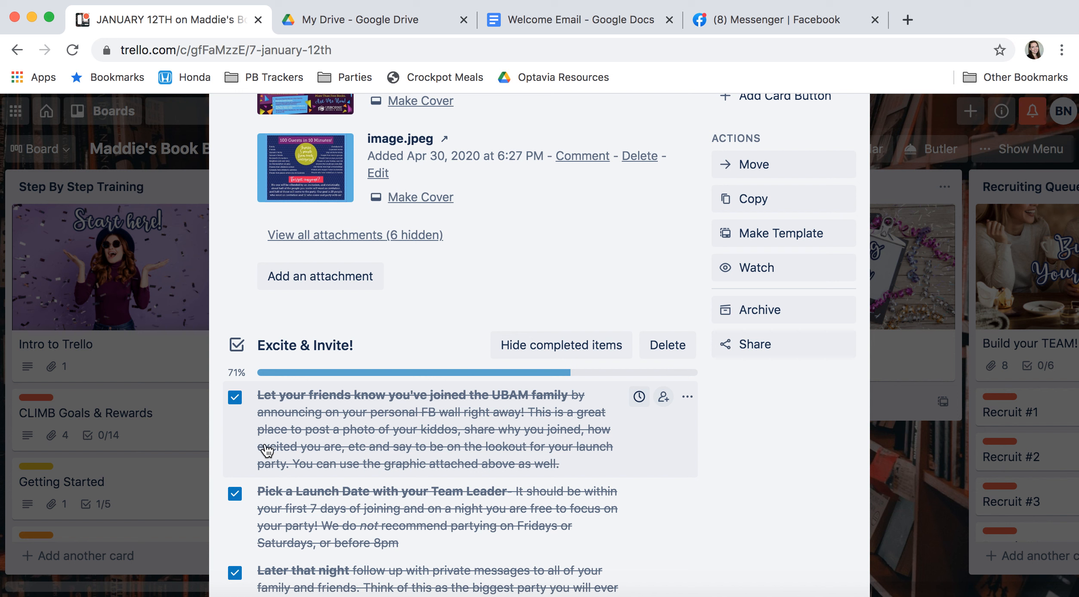
scroll(297, 465, down, 5)
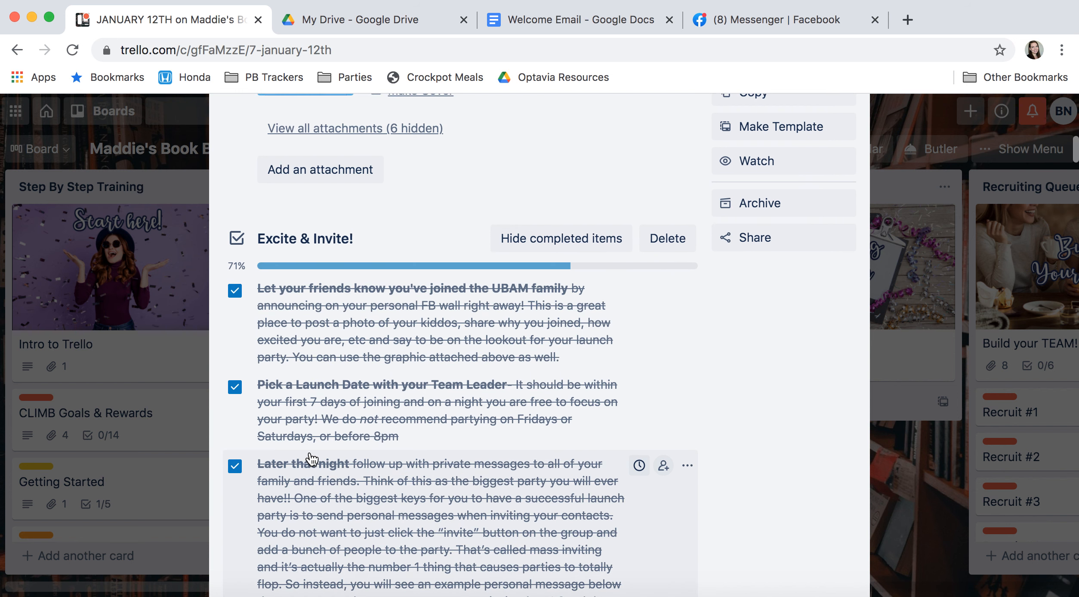
scroll(310, 459, down, 16)
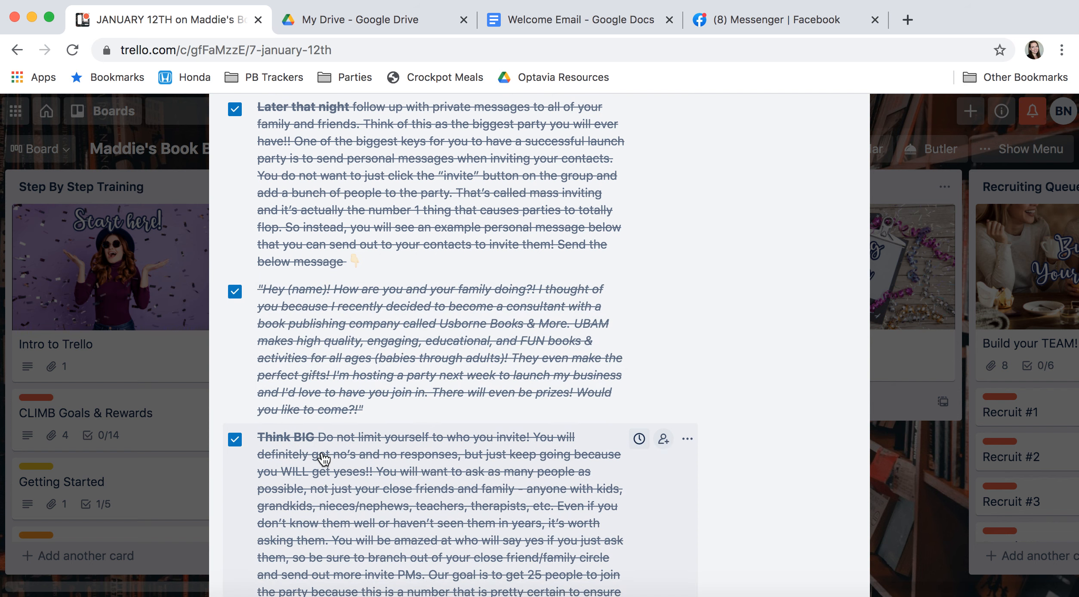
scroll(323, 459, down, 7)
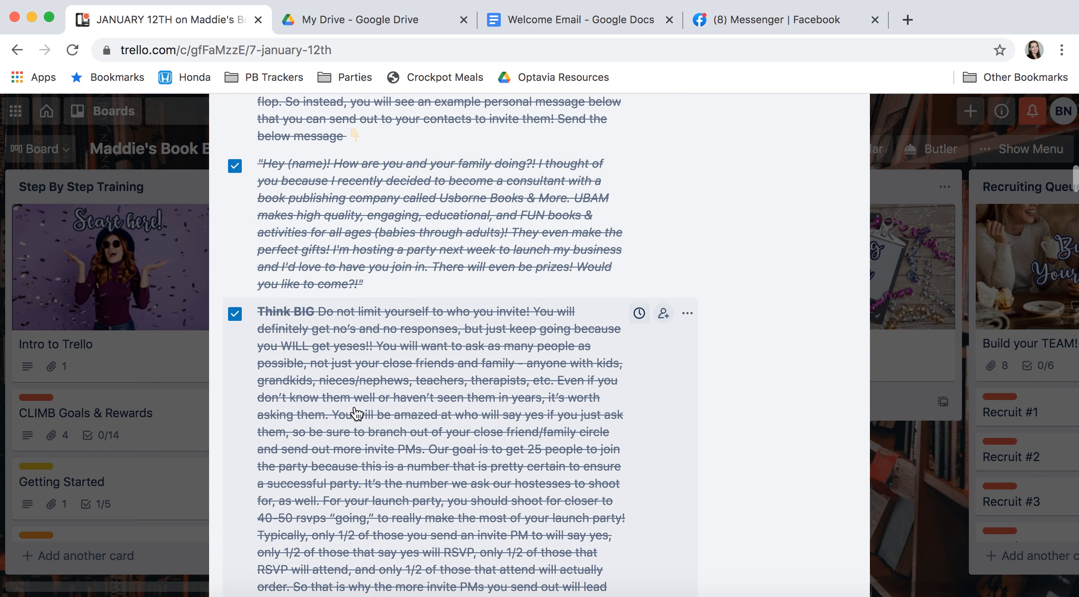
scroll(356, 414, down, 17)
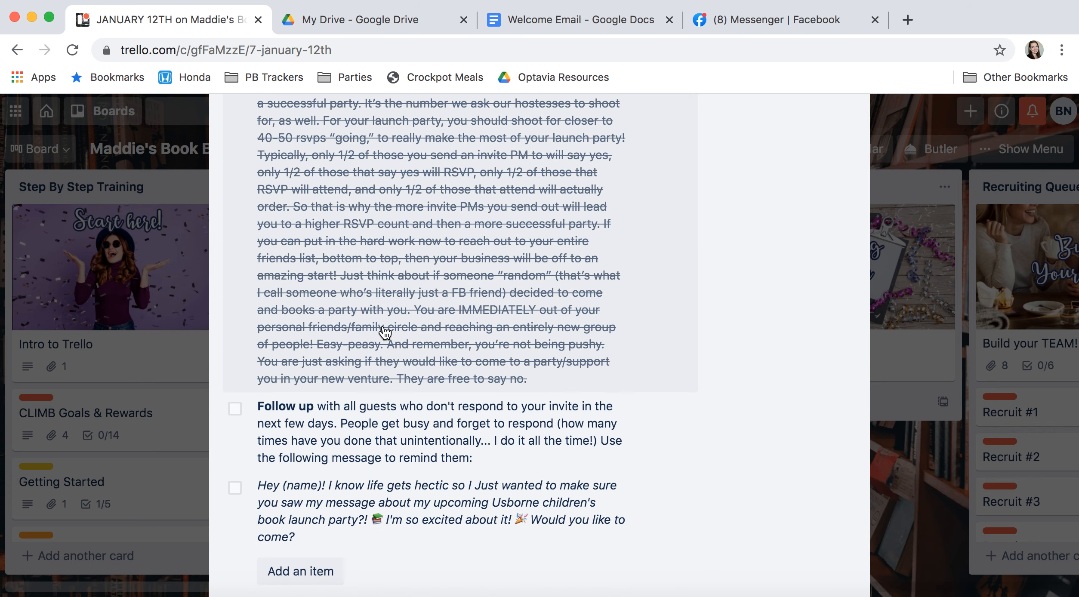
scroll(385, 332, down, 6)
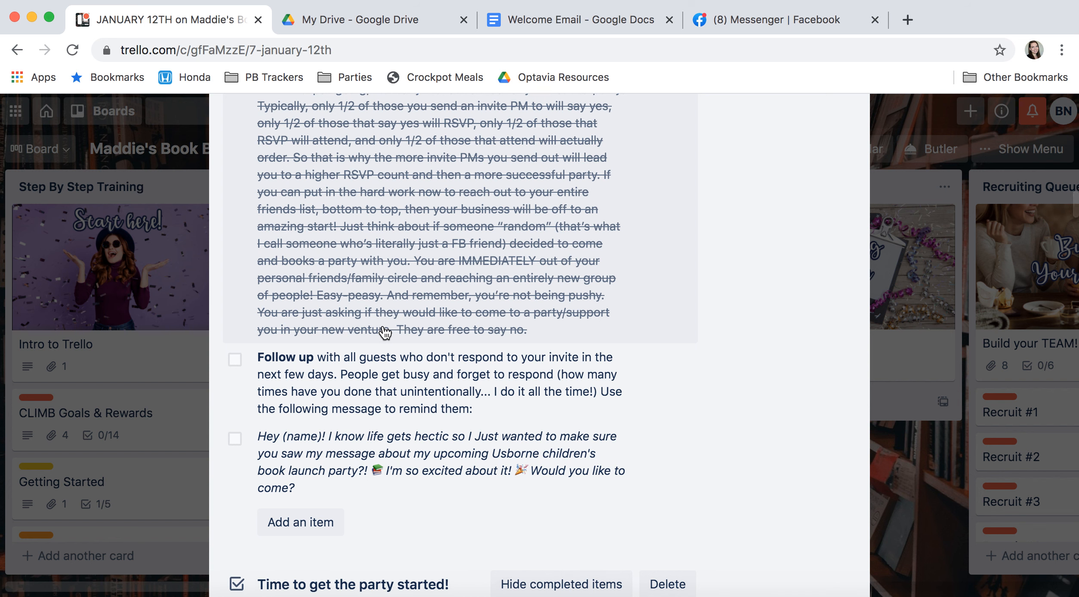
scroll(385, 332, down, 2)
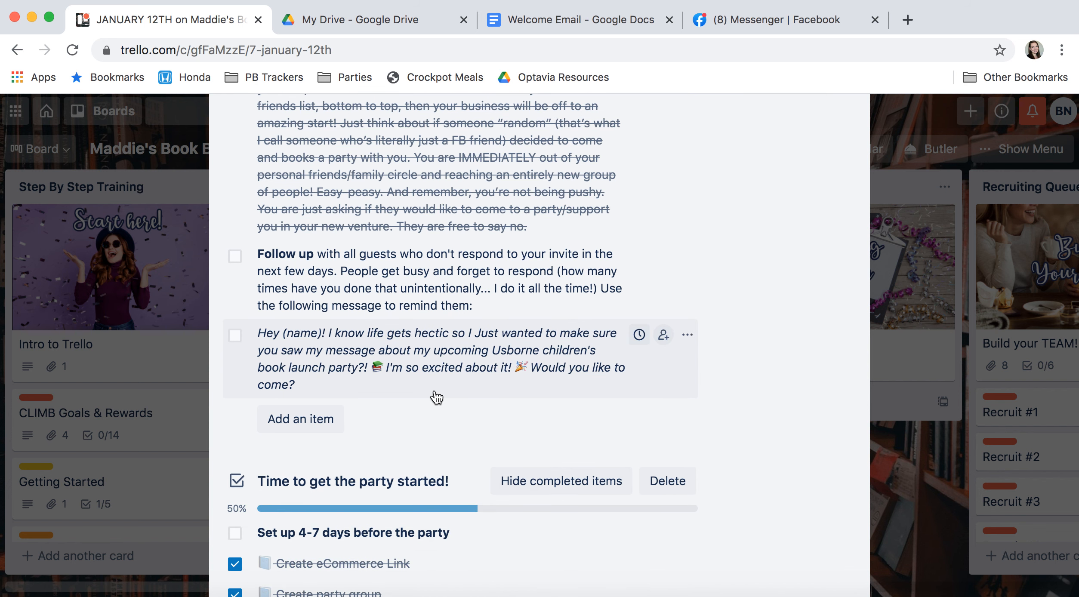
scroll(375, 281, down, 7)
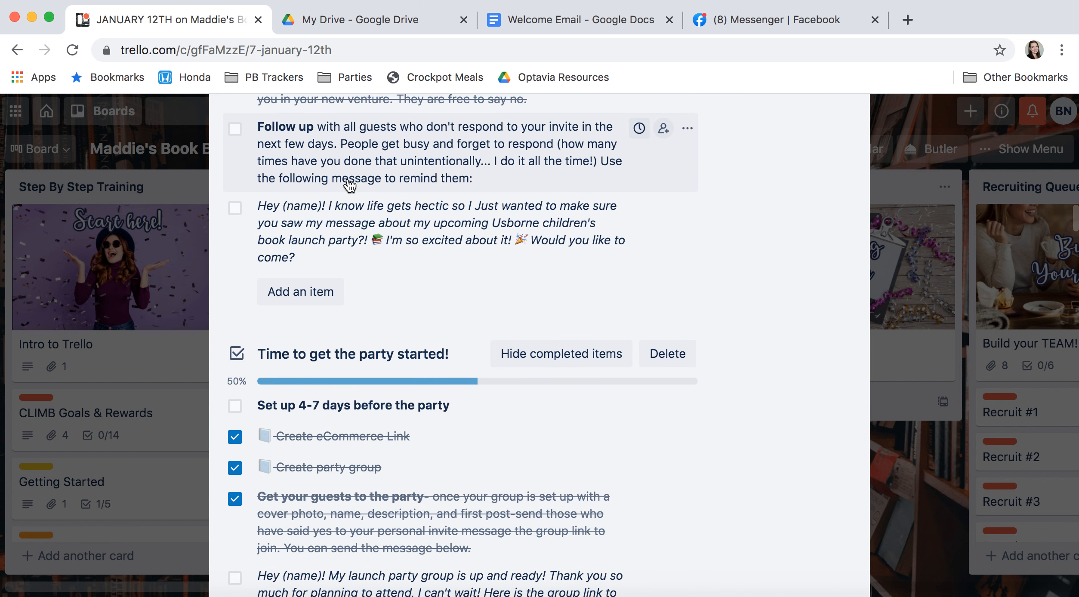
scroll(343, 175, down, 1)
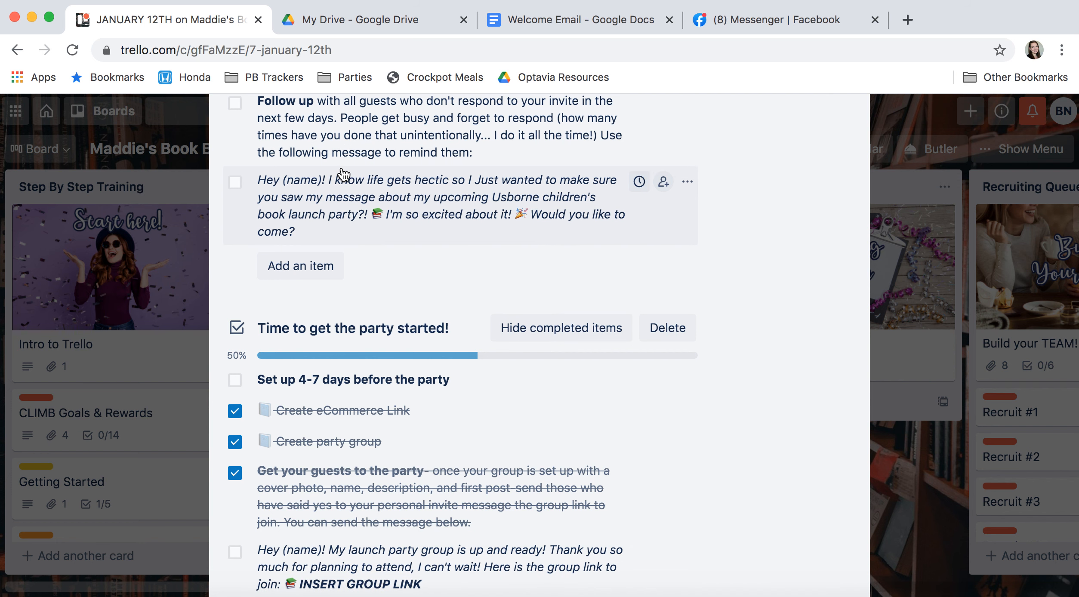
Review the Time to get the party started! and Engage in your pre-party! checklists on the JANUARY 12TH card.
scroll(343, 174, down, 8)
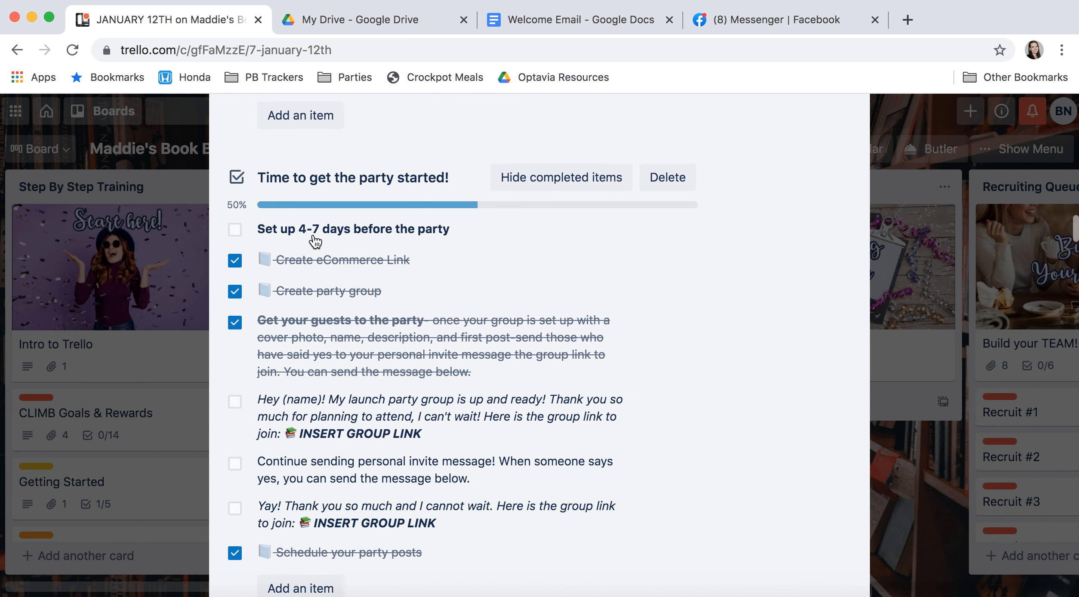
scroll(294, 308, down, 1)
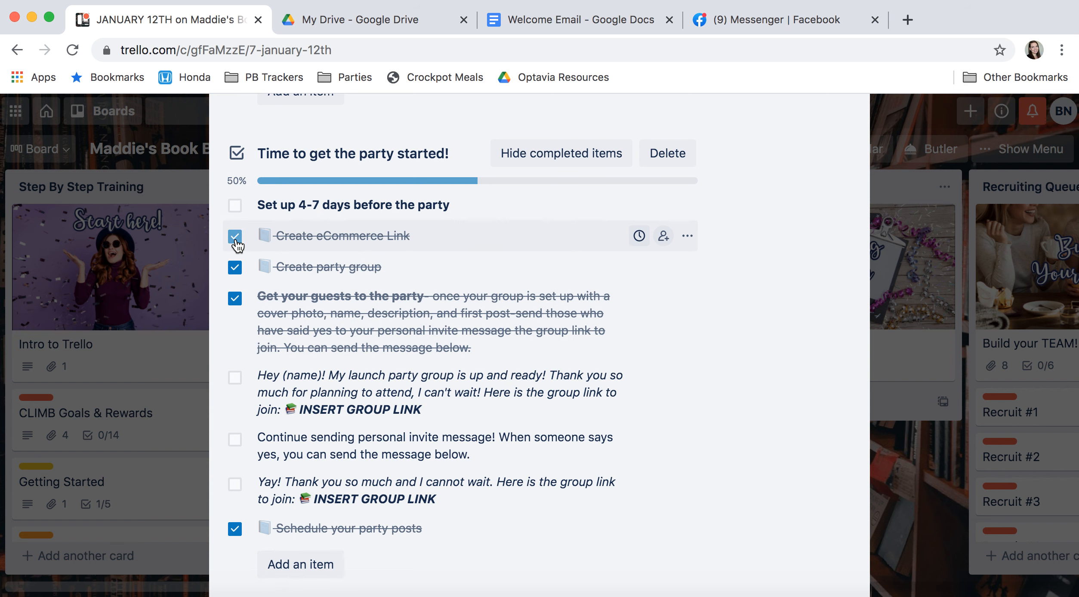
scroll(266, 355, down, 5)
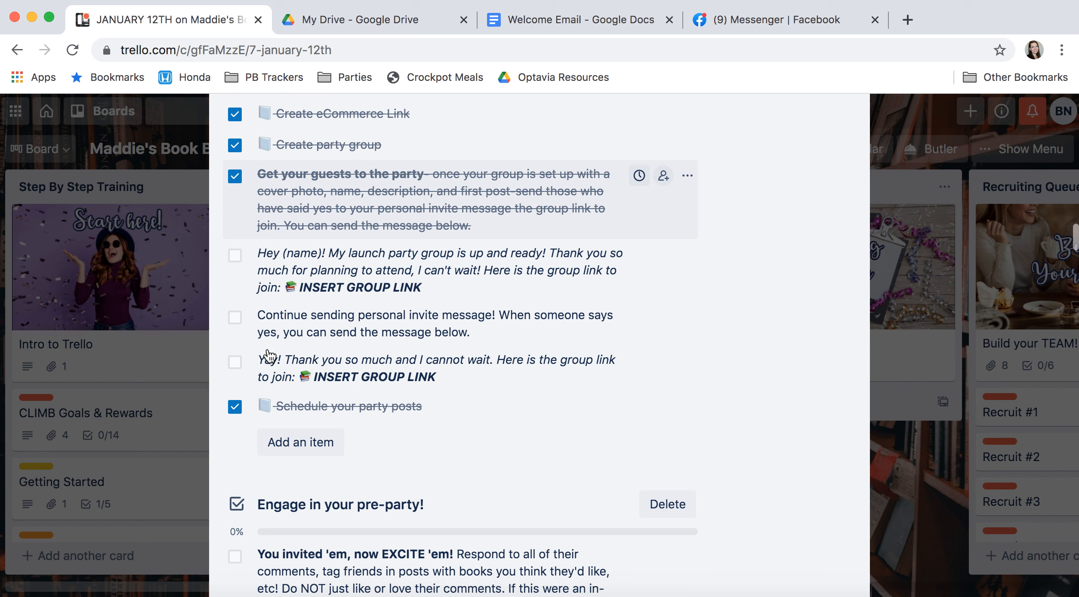
scroll(268, 355, down, 15)
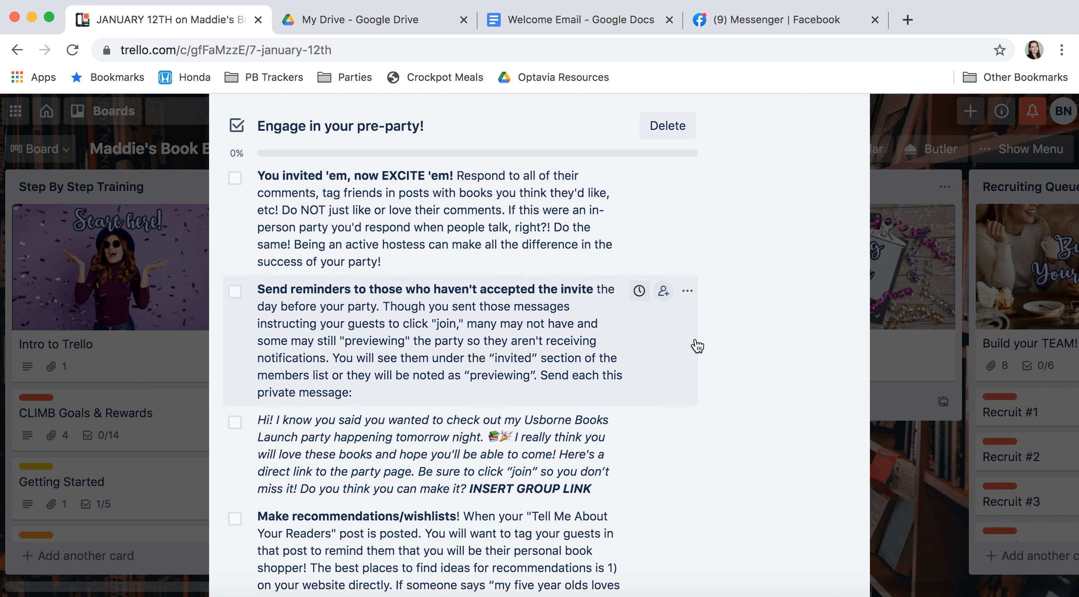
scroll(578, 377, down, 14)
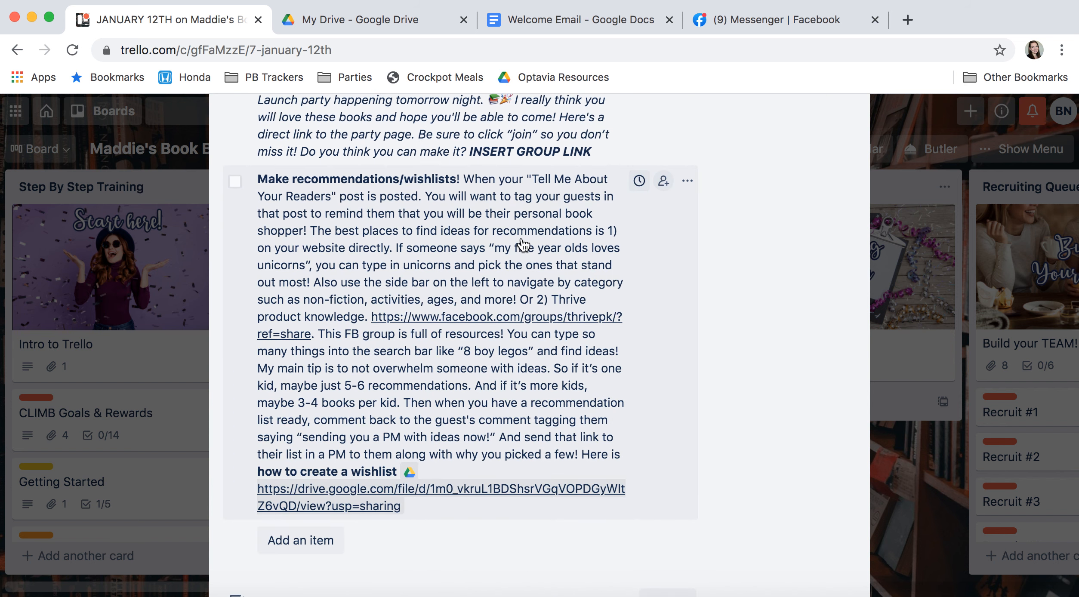
Read through the Party Day checklist, from the guest reminders and party bookings scripts to the "Thank You's" item.
scroll(522, 244, down, 12)
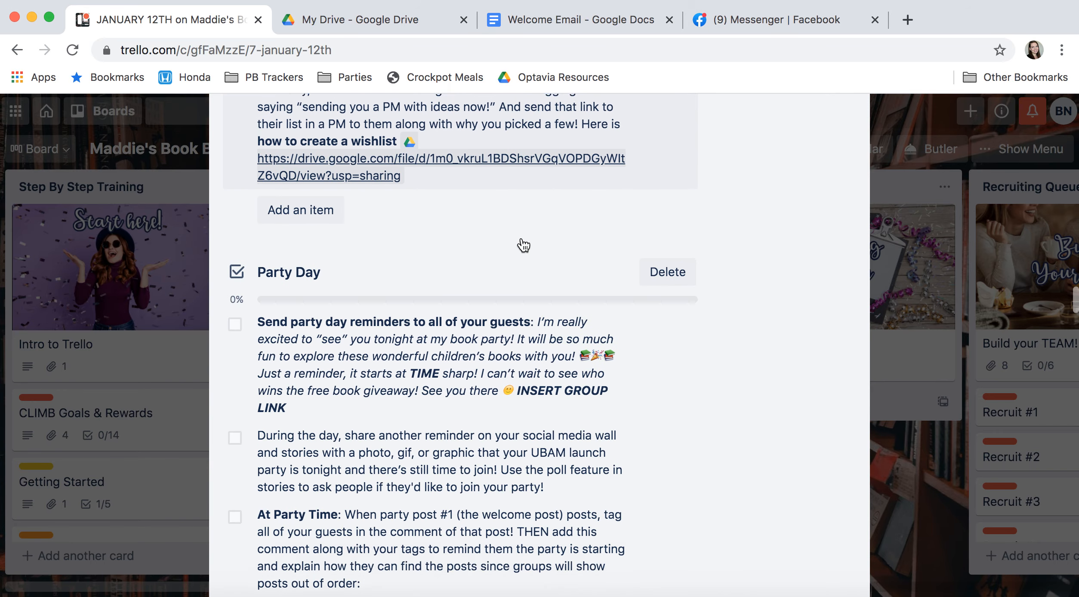
scroll(521, 241, up, 1)
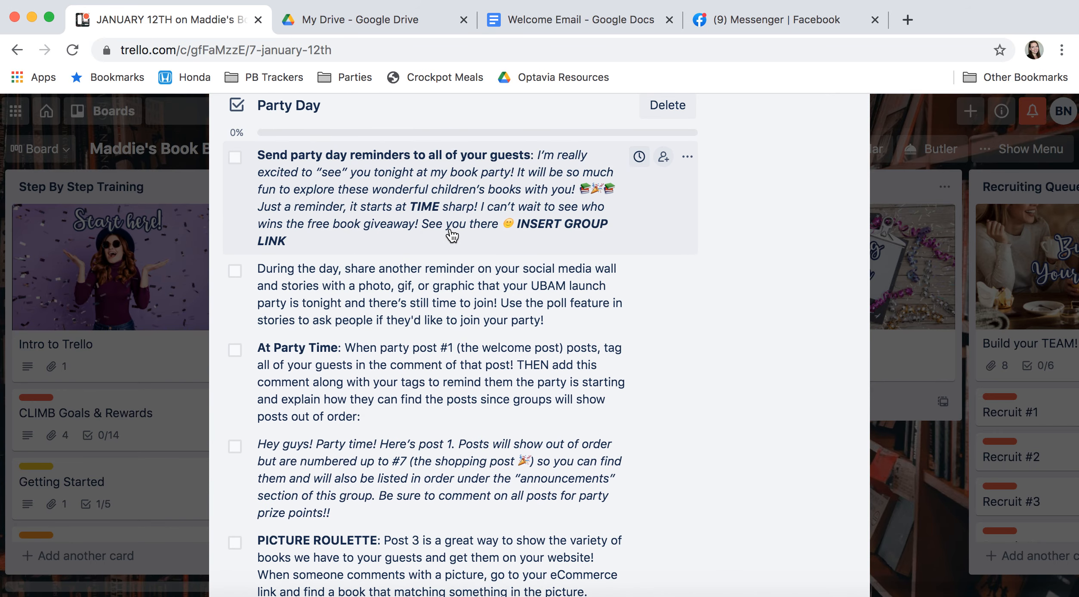
scroll(451, 234, down, 8)
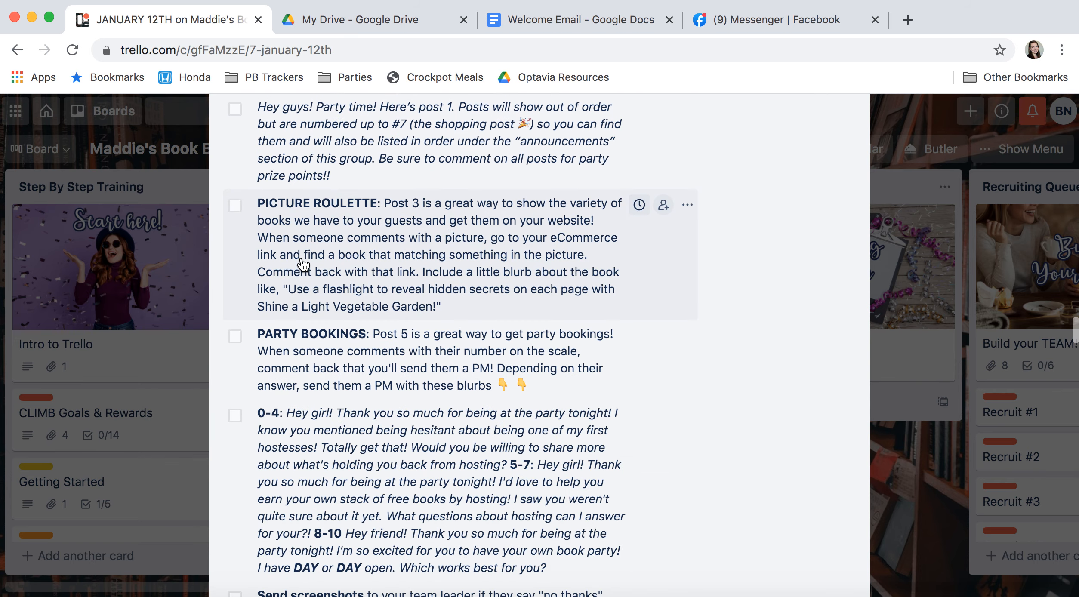
scroll(437, 382, down, 6)
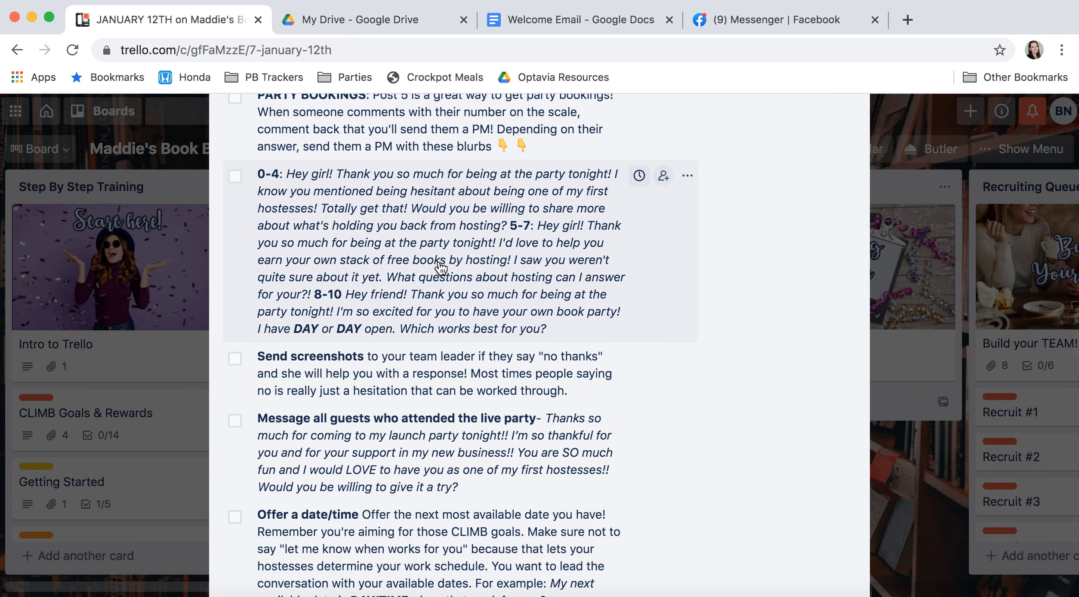
scroll(440, 268, down, 1)
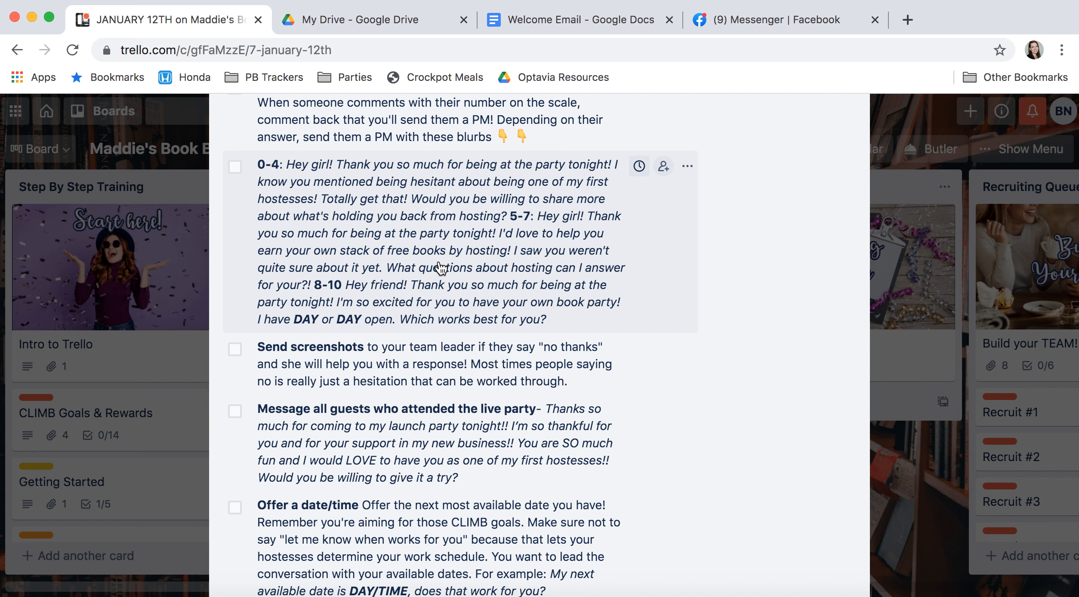
scroll(441, 268, down, 8)
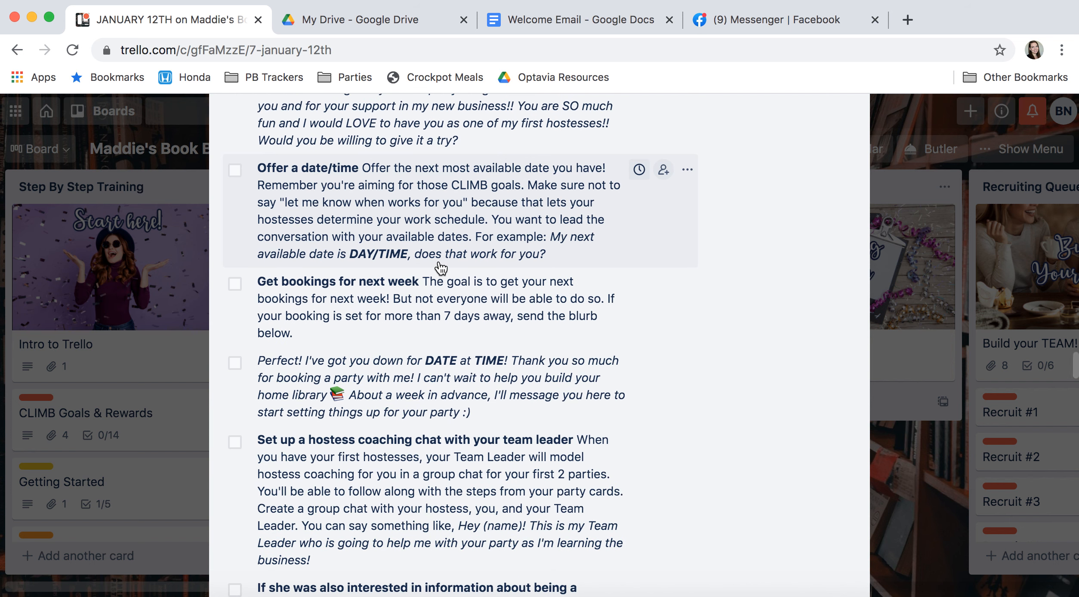
scroll(441, 268, down, 5)
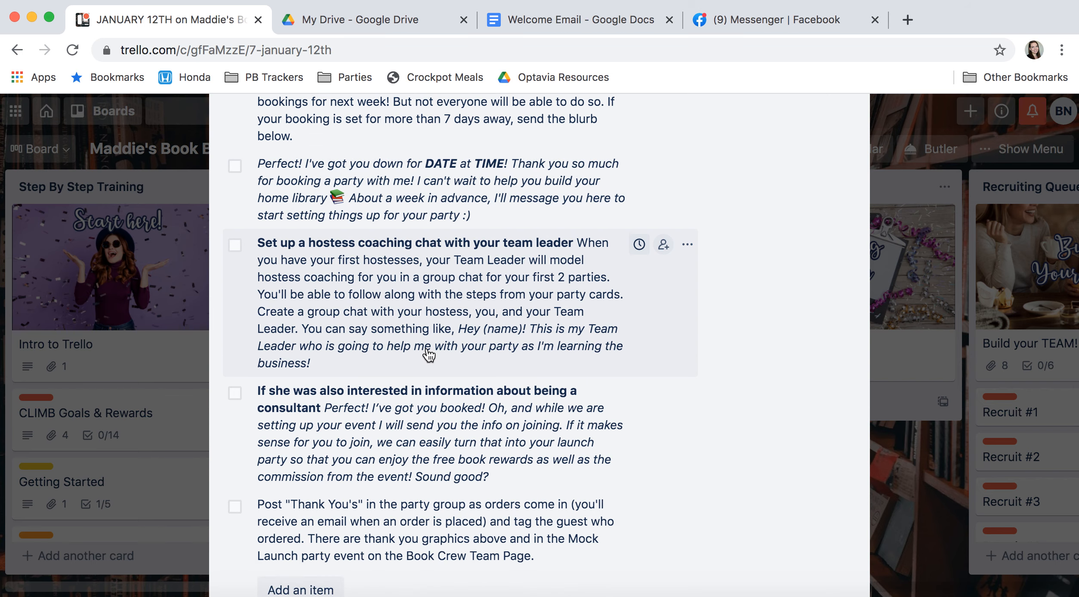
scroll(428, 354, down, 4)
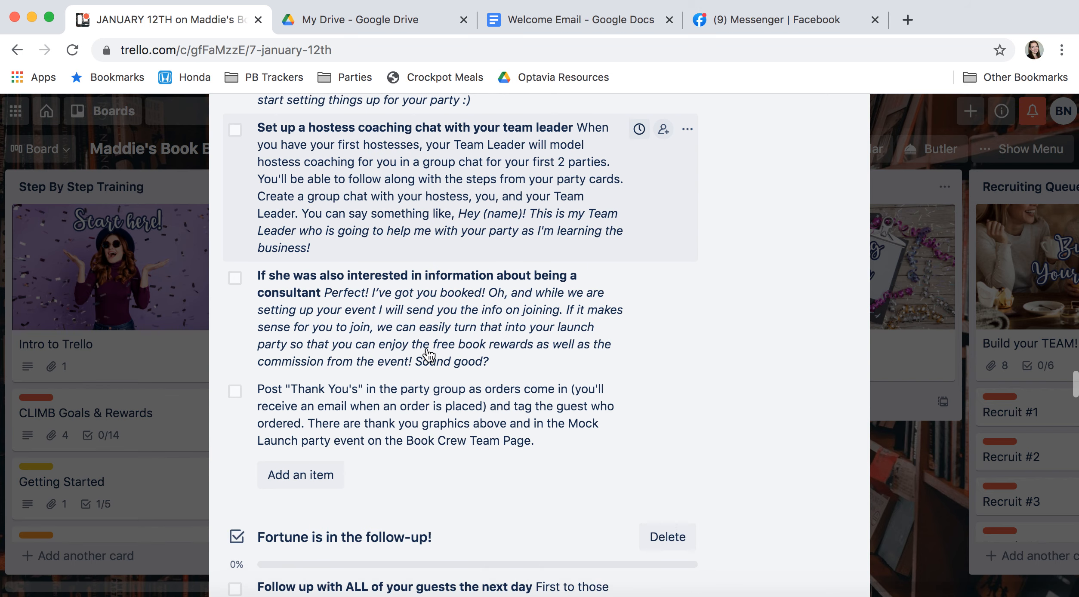
Look over the next-day guest messages in the Fortune is in the follow-up! checklist.
scroll(457, 308, down, 1)
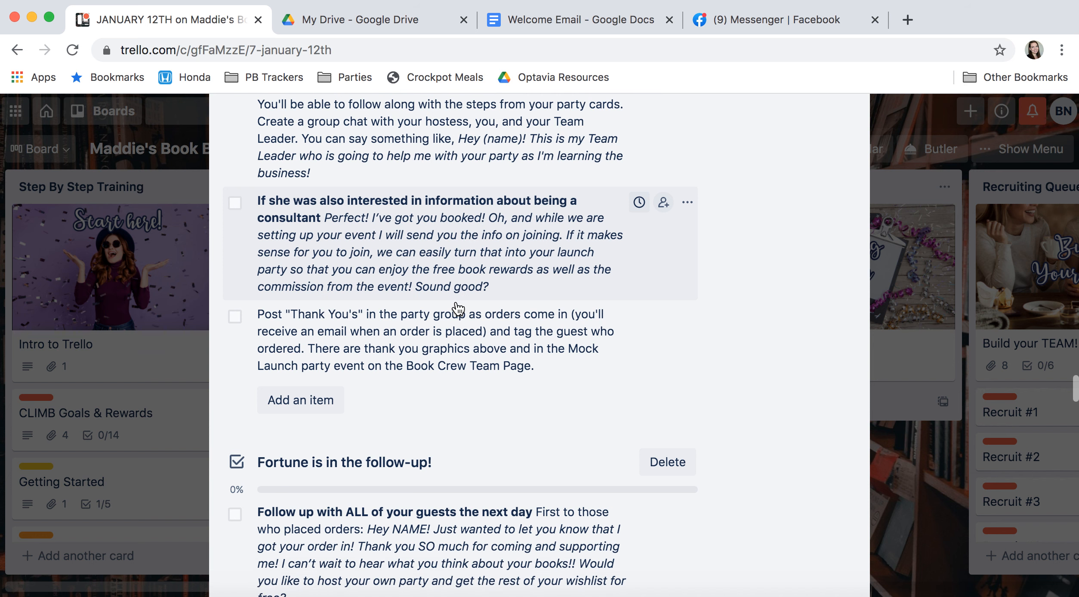
scroll(458, 309, down, 7)
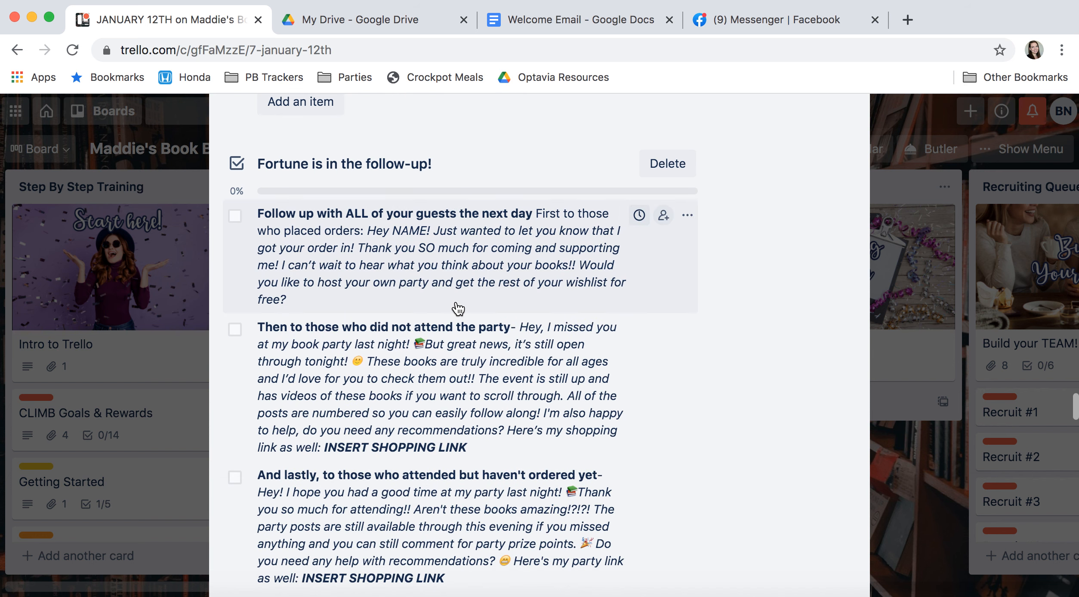
scroll(457, 308, down, 1)
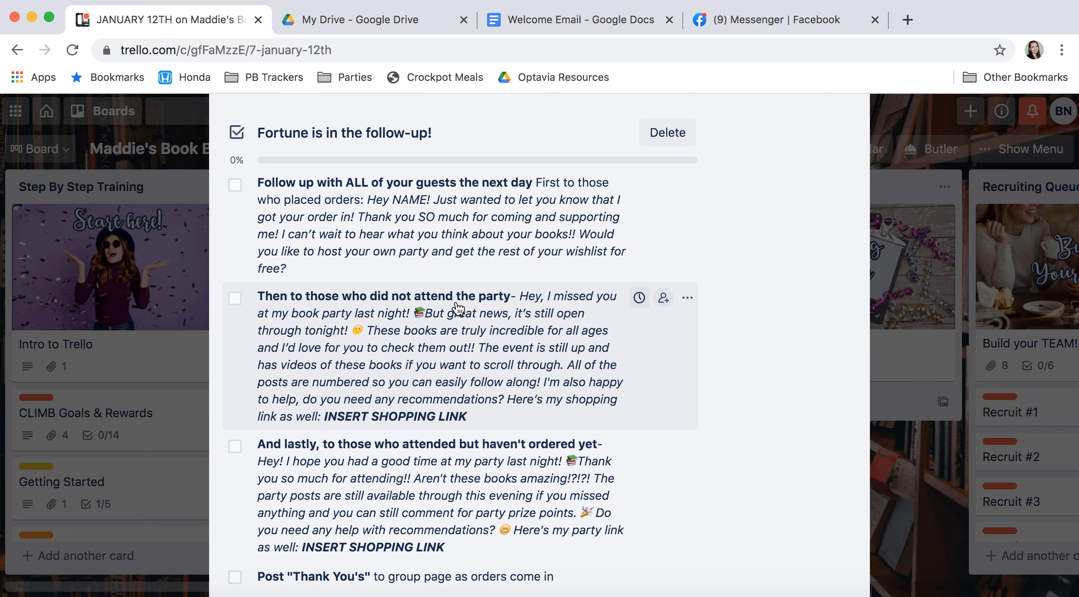
Return to the Party Day checklist and recheck its reminder, At Party Time, PICTURE ROULETTE and PARTY BOOKINGS items.
scroll(537, 292, up, 15)
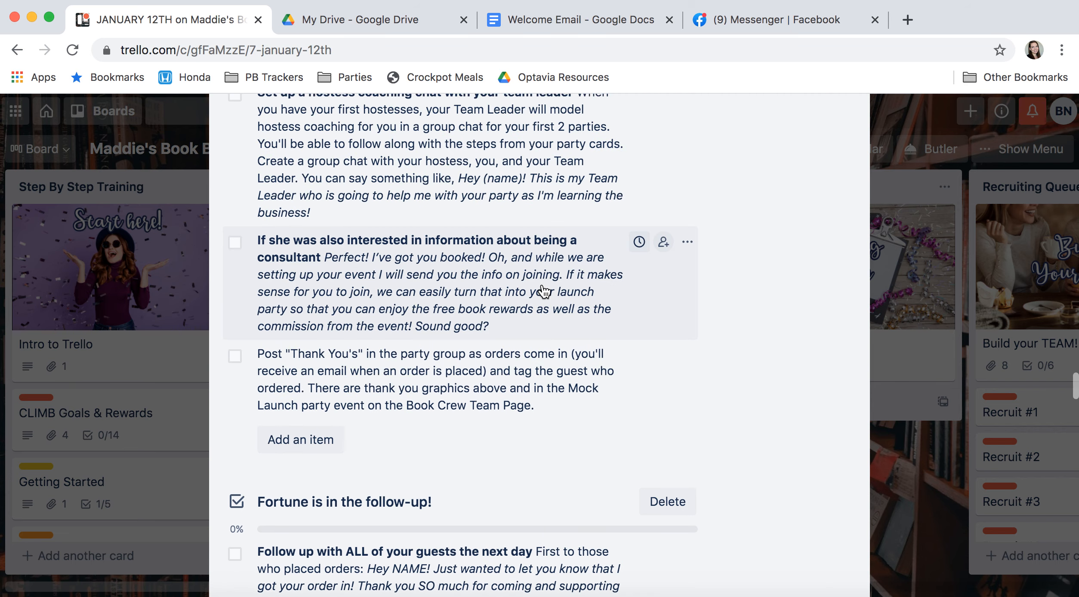
scroll(544, 292, up, 15)
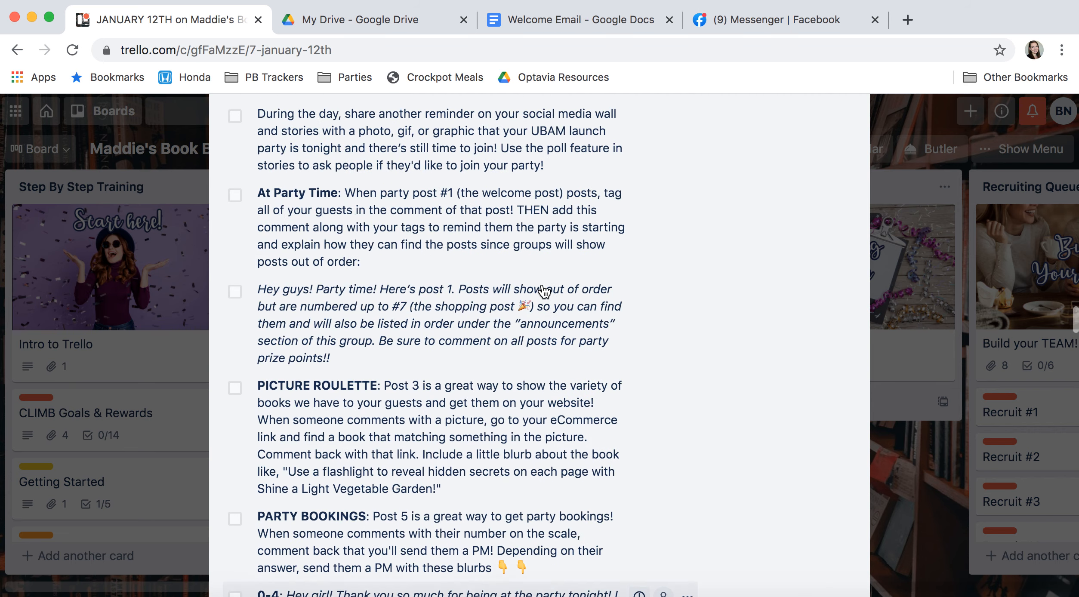
scroll(544, 291, up, 5)
scroll(544, 291, down, 3)
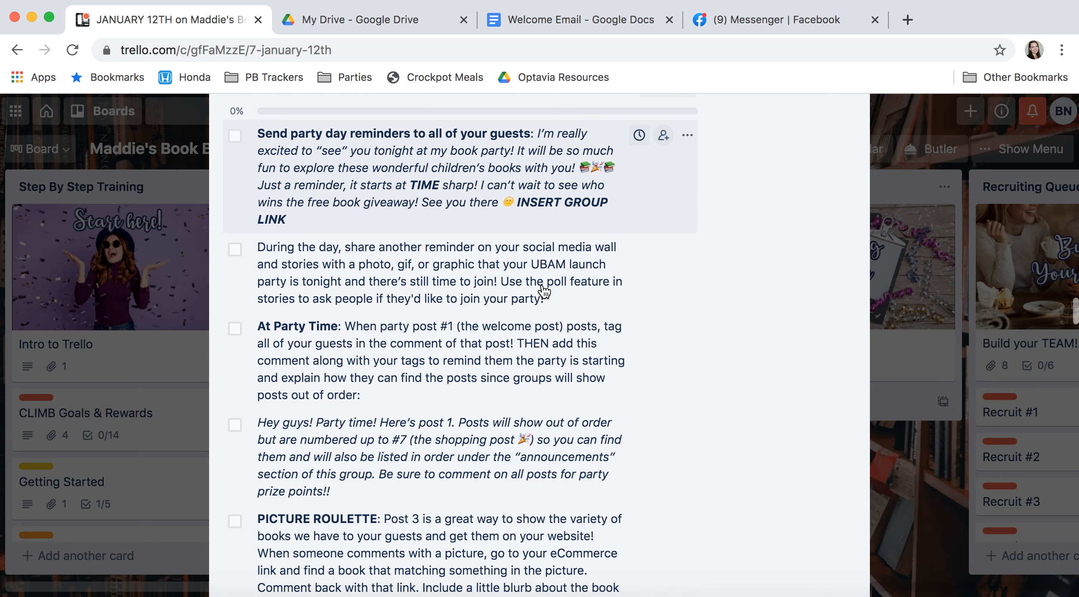
scroll(544, 291, down, 10)
scroll(544, 291, up, 9)
scroll(544, 291, up, 5)
scroll(313, 243, down, 20)
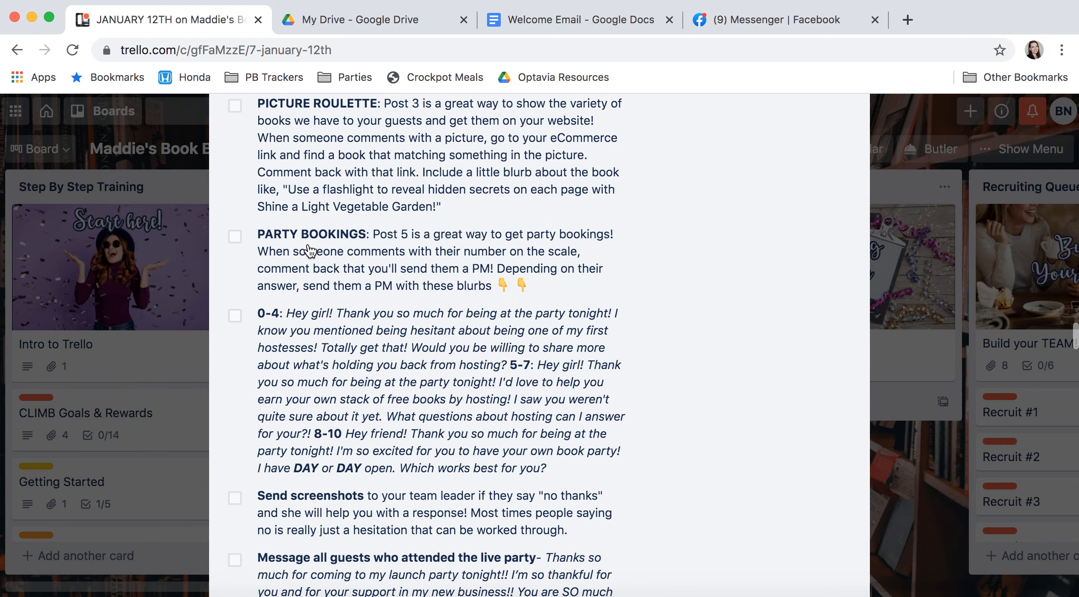
Examine the Fortune is in the follow-up! messages for guests who ordered, missed the party or haven't ordered yet.
scroll(309, 249, down, 20)
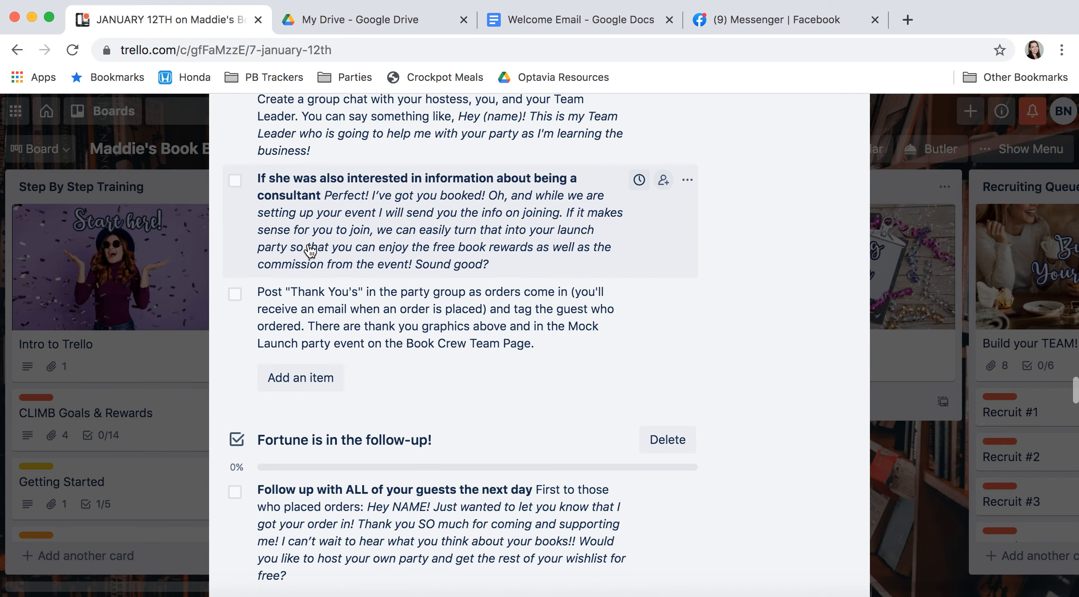
scroll(309, 250, down, 1)
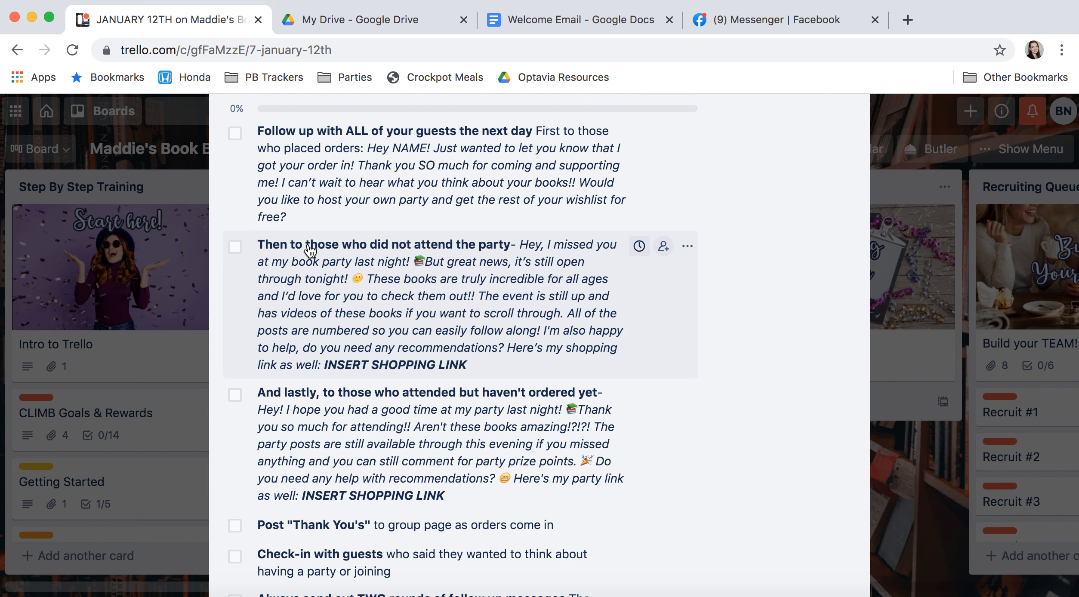
scroll(309, 250, down, 5)
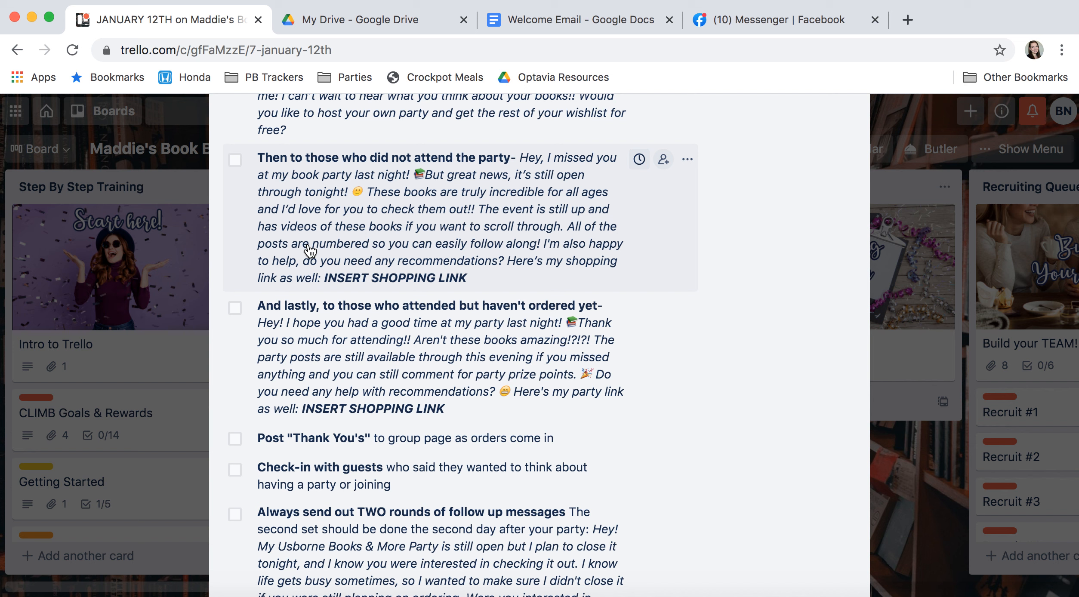
scroll(309, 250, up, 10)
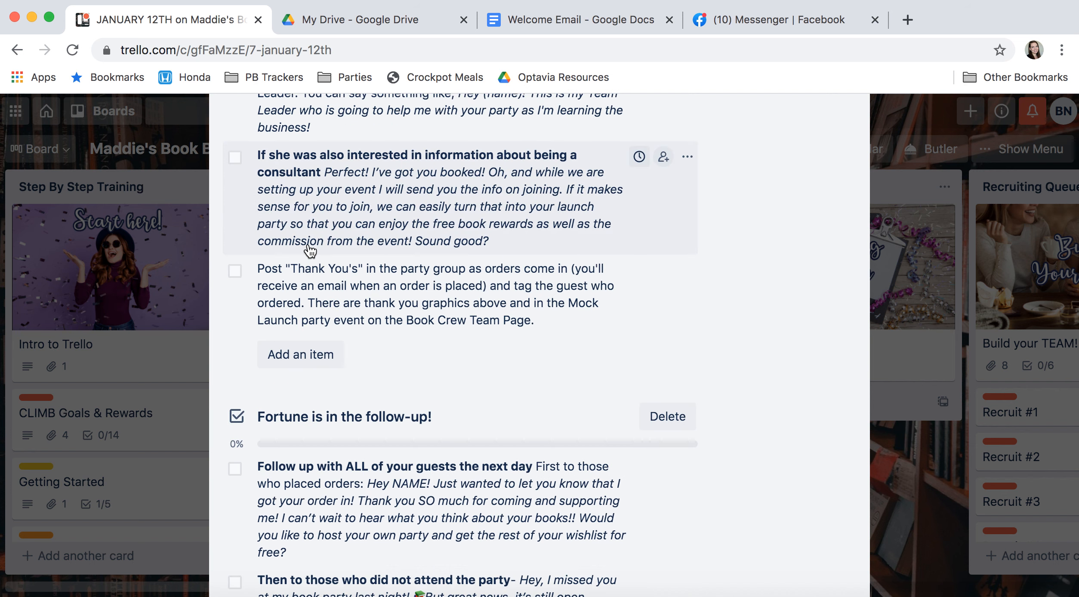
Recheck the Party Day checklist from the At Party Time script through PARTY BOOKINGS to the hostess coaching chat item.
scroll(308, 250, up, 20)
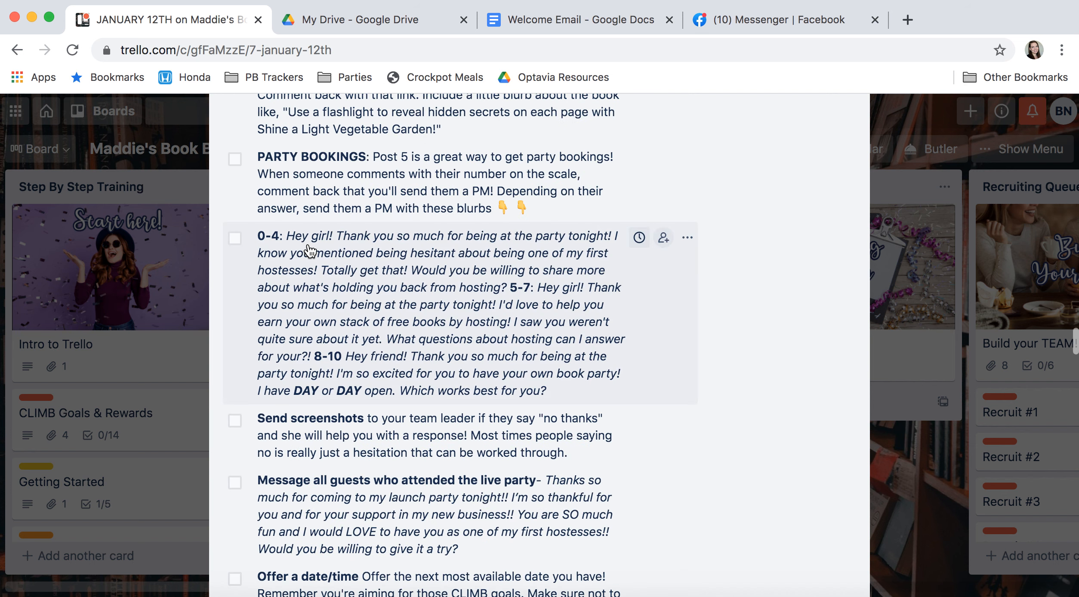
scroll(309, 245, up, 2)
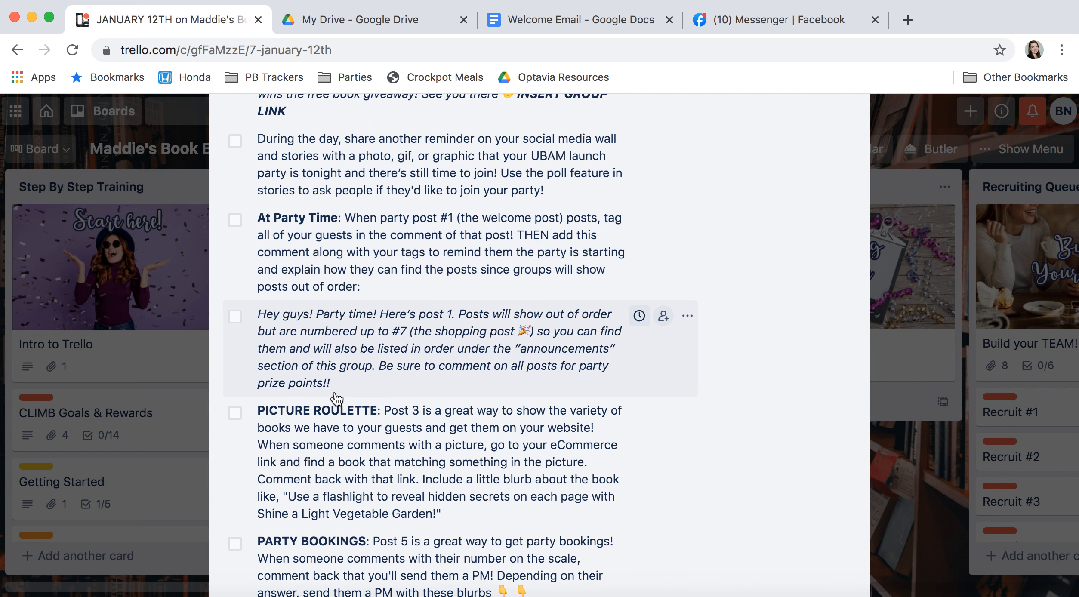
scroll(337, 399, down, 3)
scroll(337, 399, down, 8)
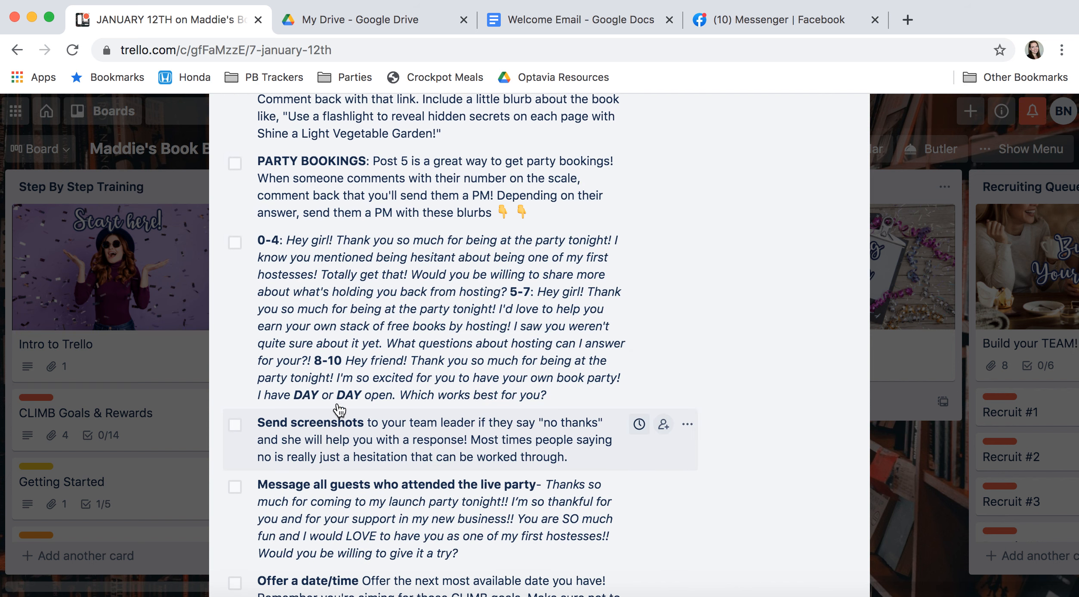
scroll(345, 362, down, 20)
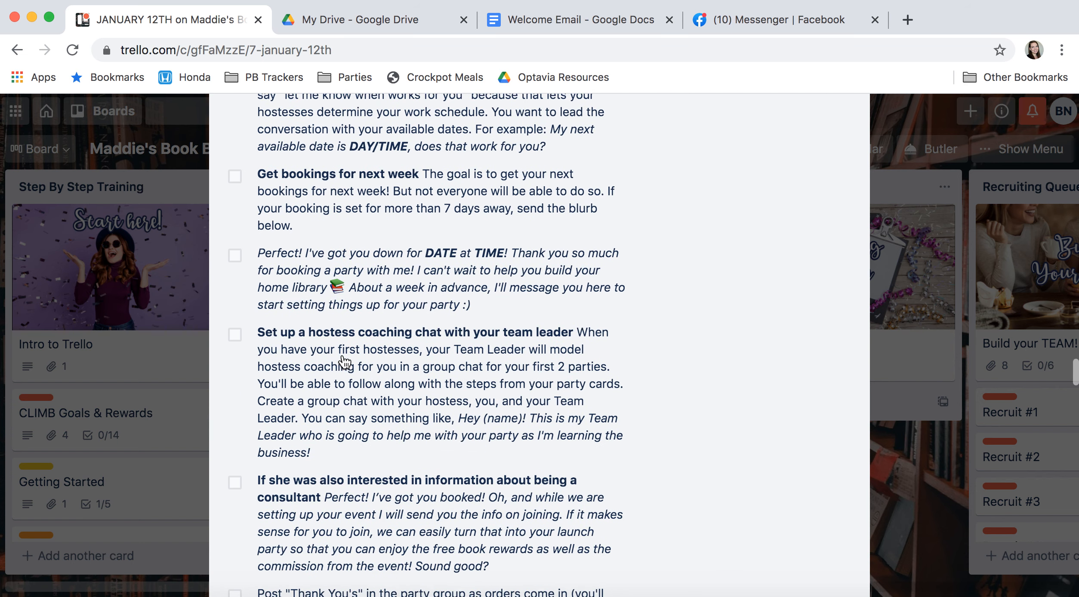
Read the rest of the Fortune is in the follow-up! checklist, including the two rounds of follow-up messages and final check-in.
scroll(344, 364, down, 7)
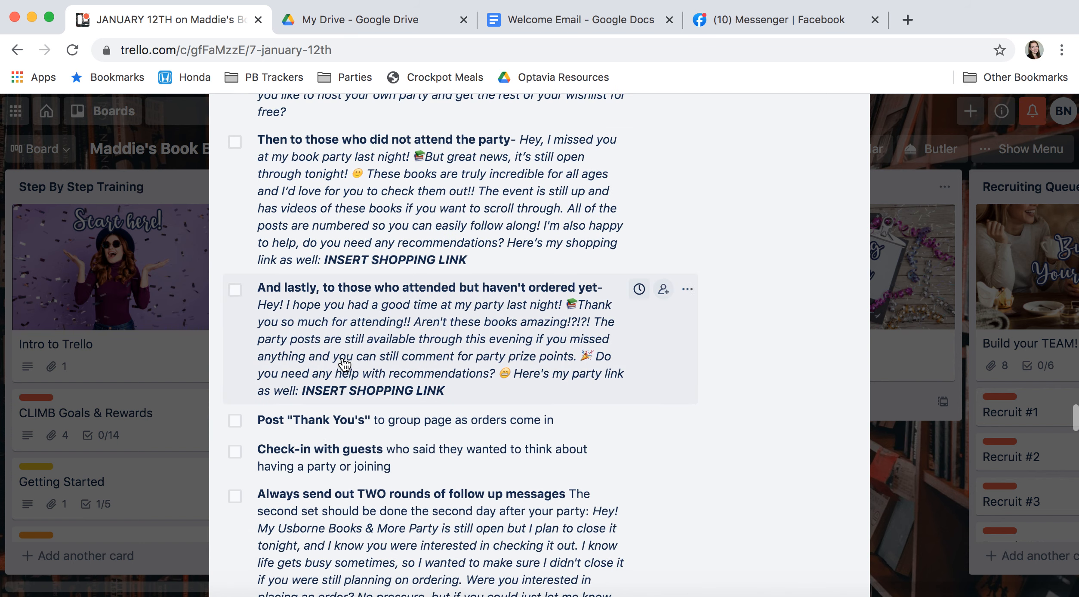
scroll(344, 365, down, 4)
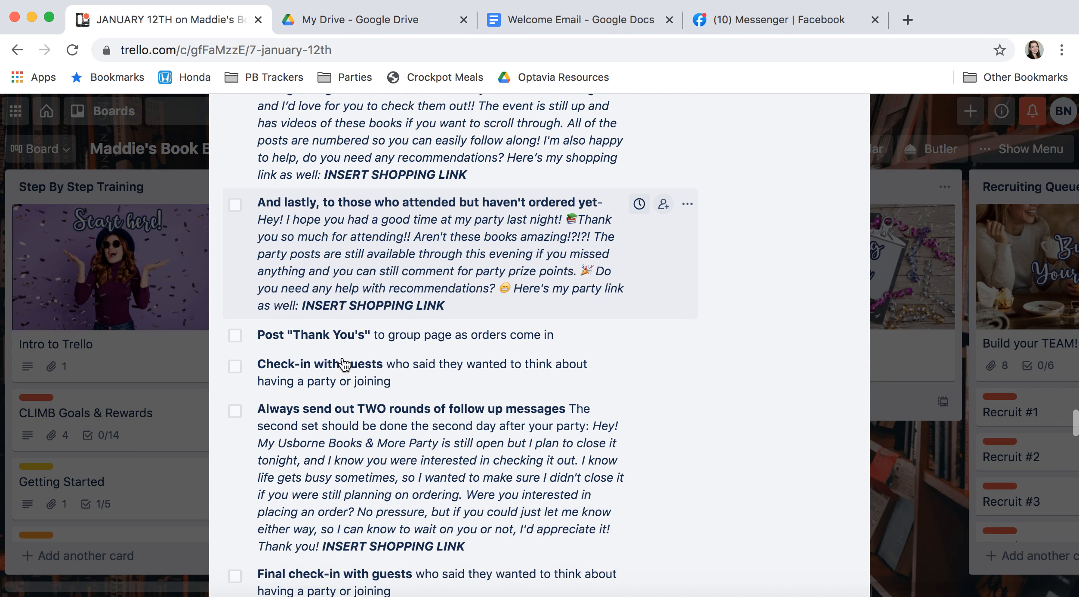
scroll(344, 364, down, 2)
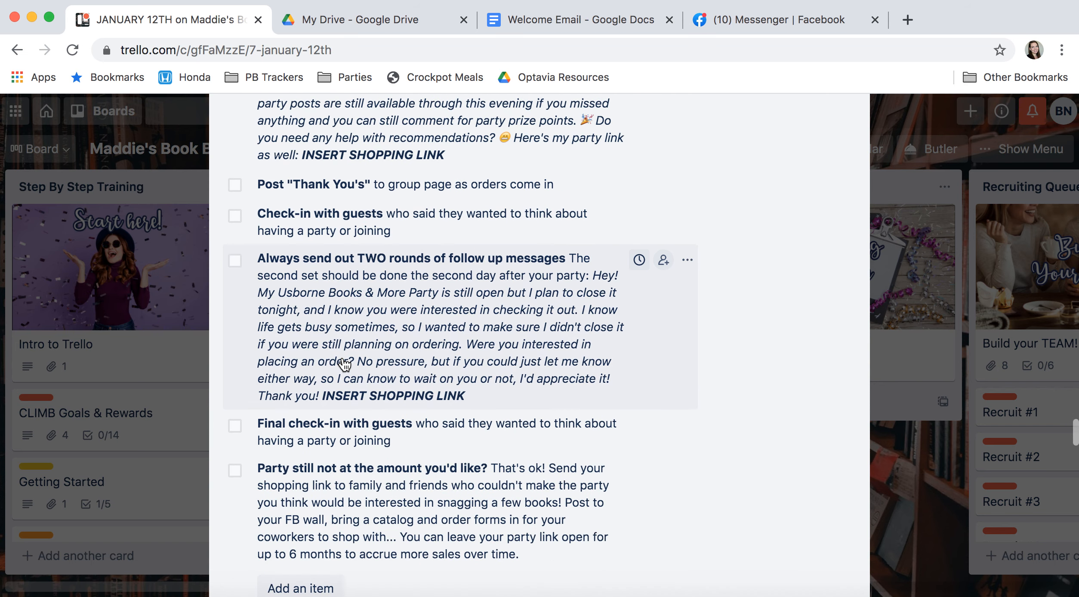
scroll(344, 365, down, 7)
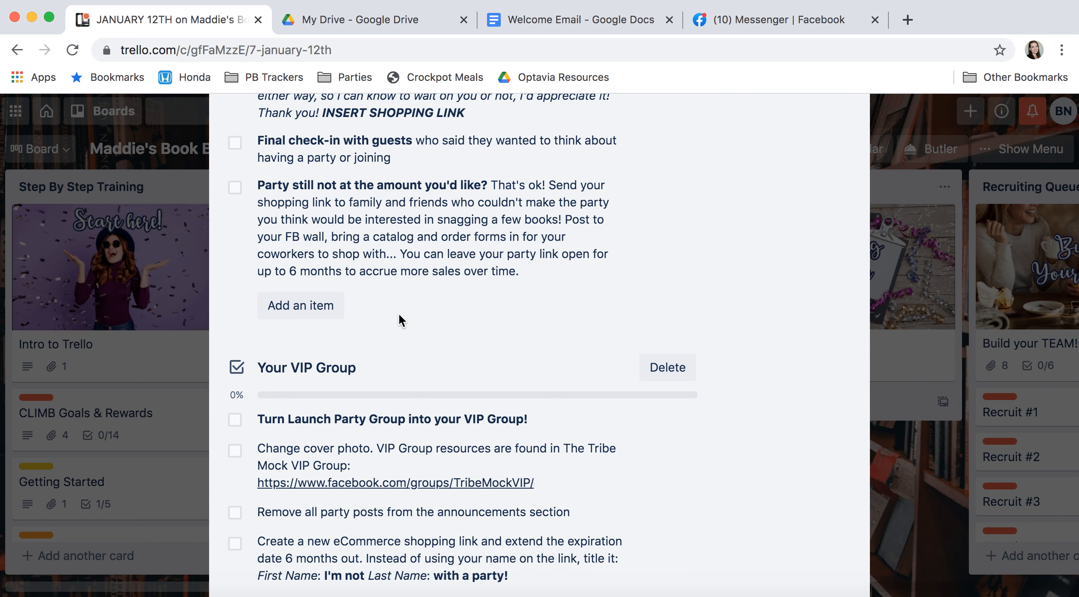
Review the Your VIP Group and Time to claim rewards! checklists, and close the JANUARY 12TH card.
scroll(399, 317, down, 4)
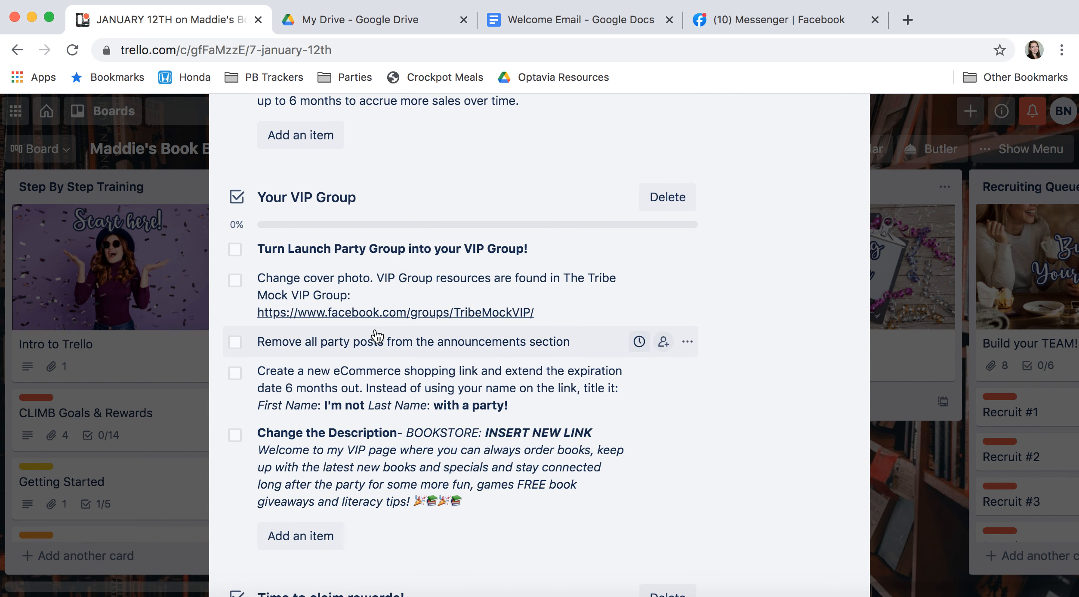
scroll(378, 358, down, 9)
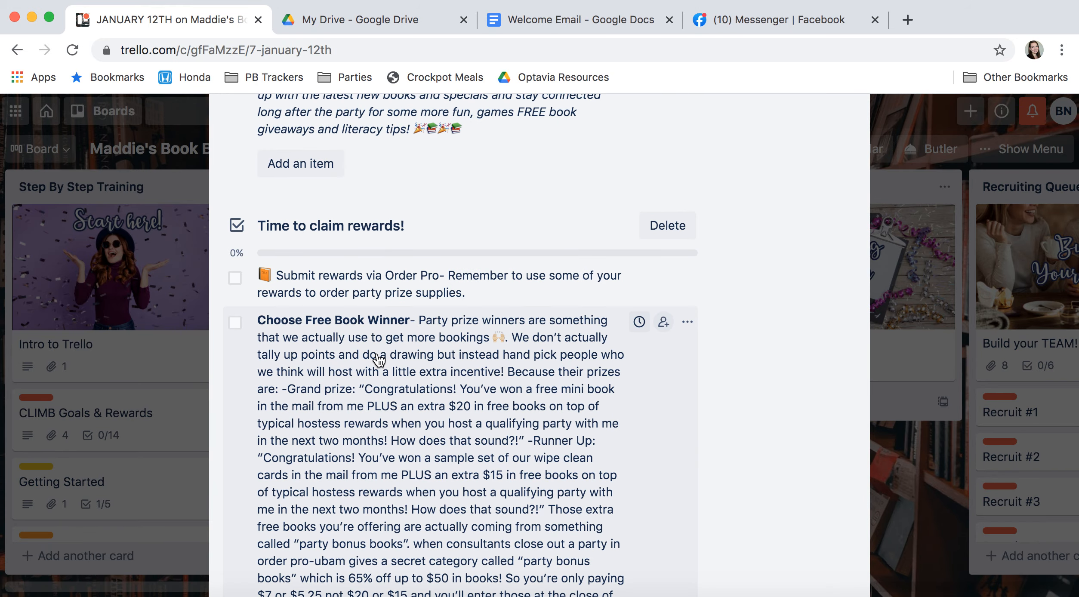
scroll(379, 359, down, 5)
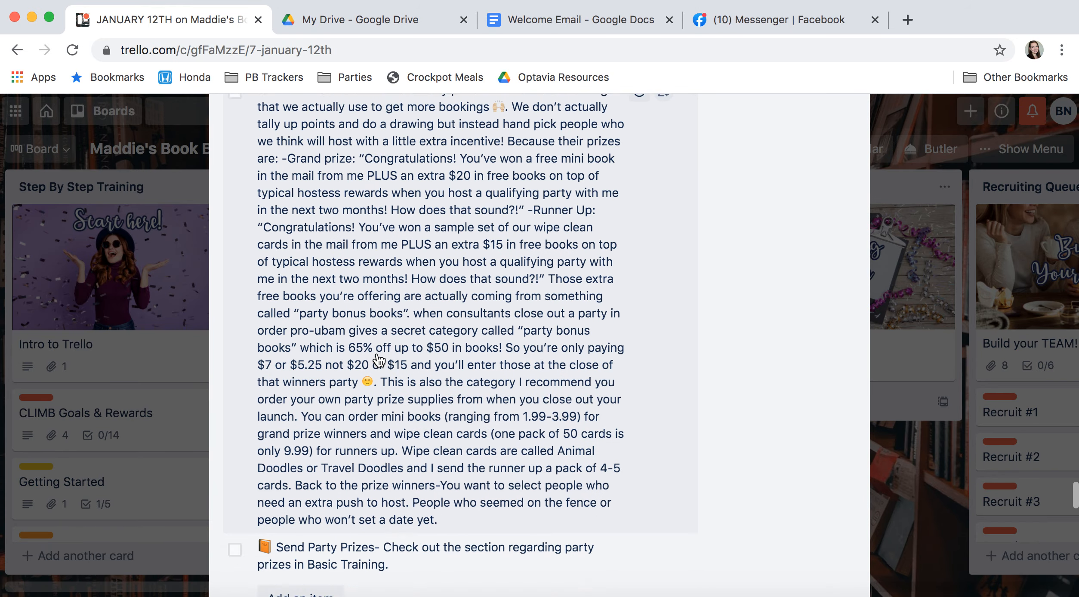
scroll(378, 360, down, 6)
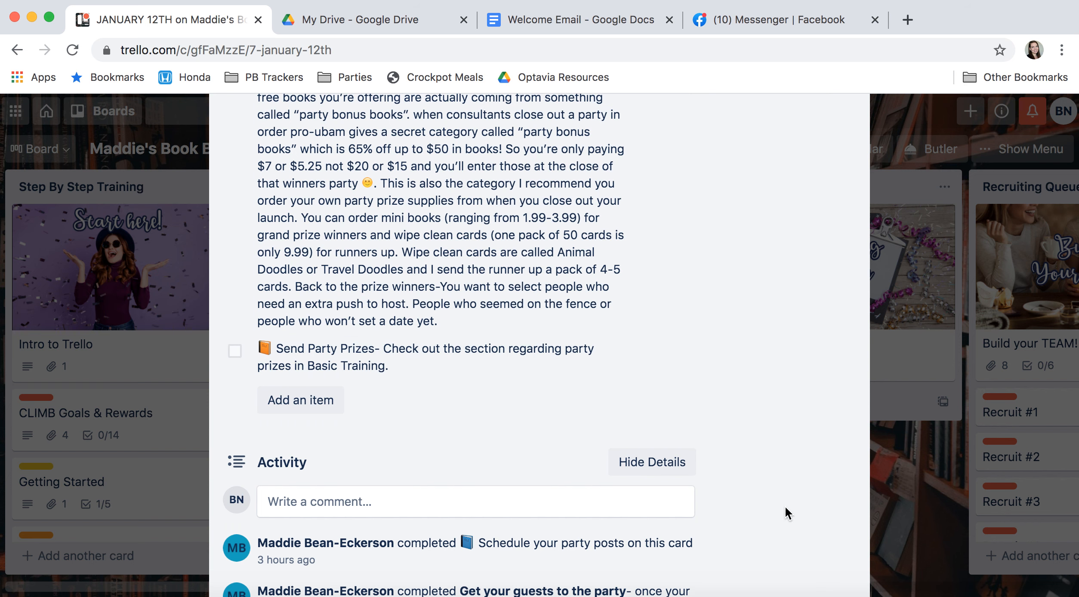
click(938, 505)
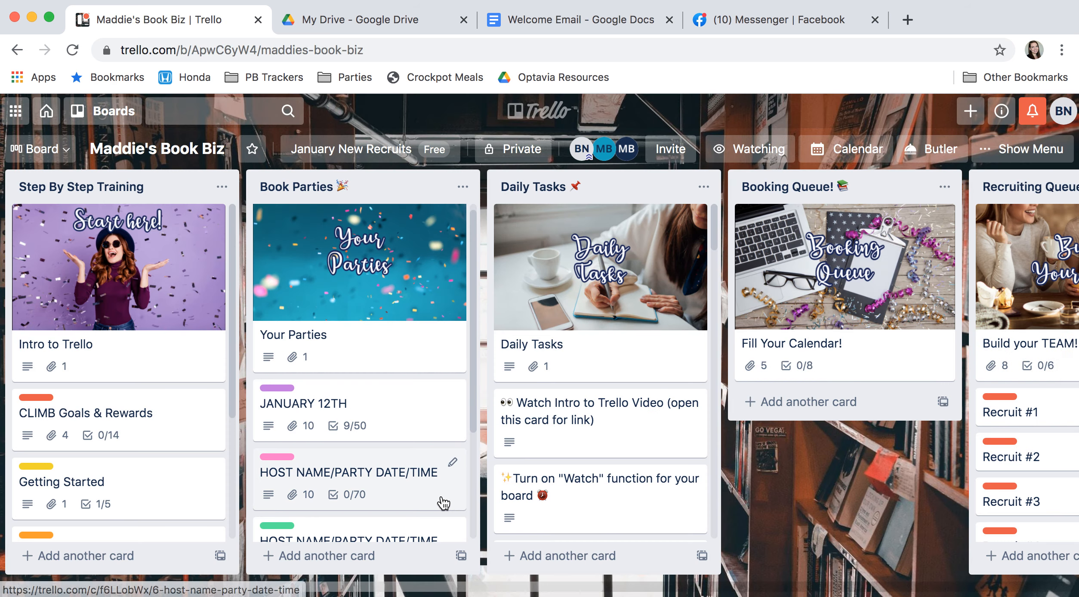
scroll(405, 471, down, 3)
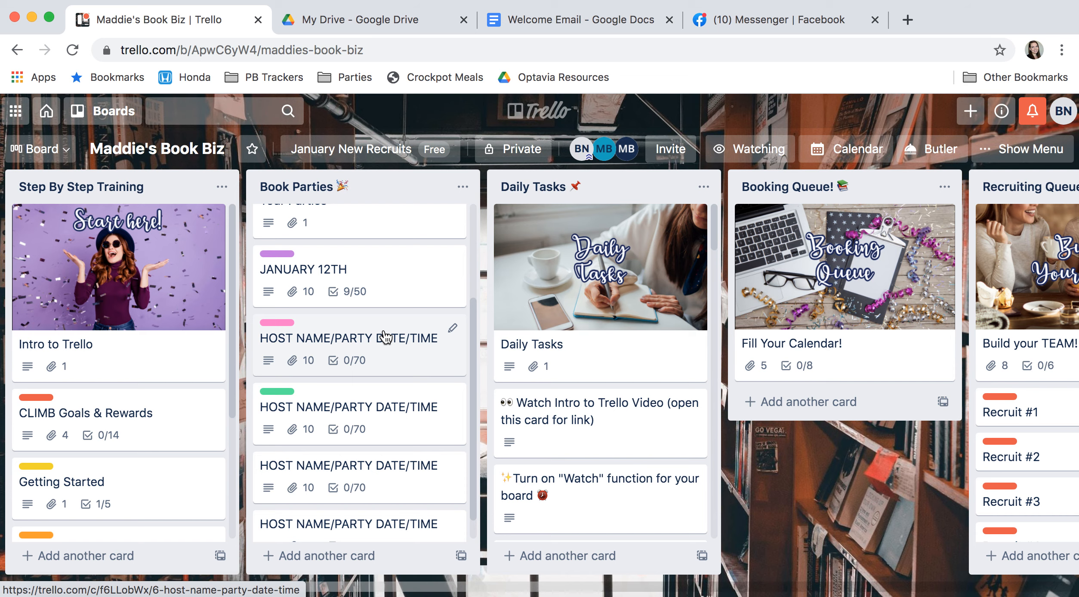
click(385, 337)
click(844, 154)
click(452, 328)
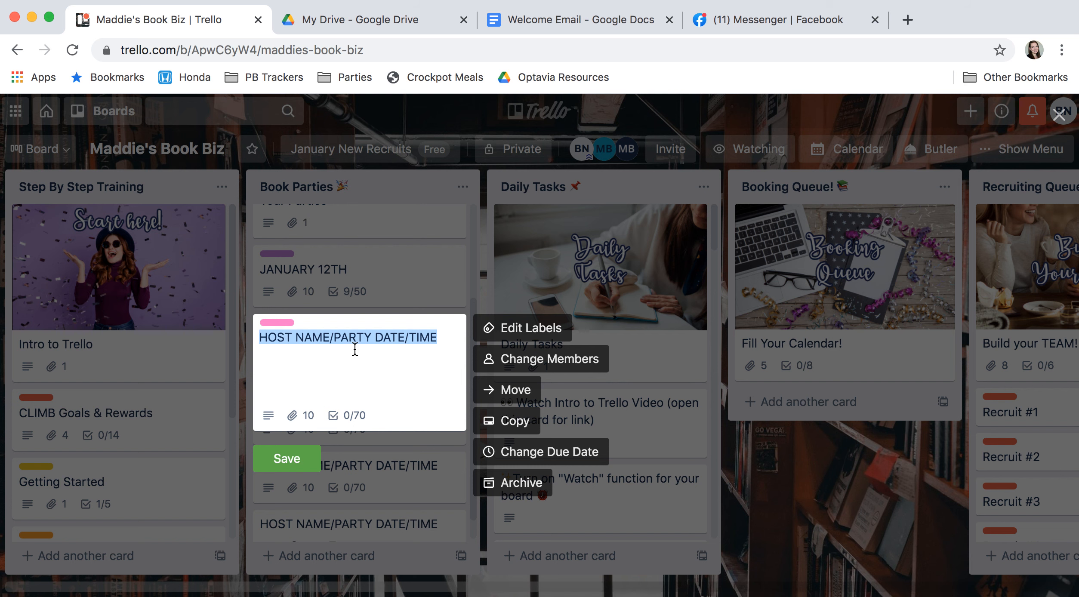
click(863, 514)
Open the pink-labelled HOST NAME/PARTY DATE/TIME card in Book Parties and read its Get Booked! and Time to Invite! checklists.
click(375, 340)
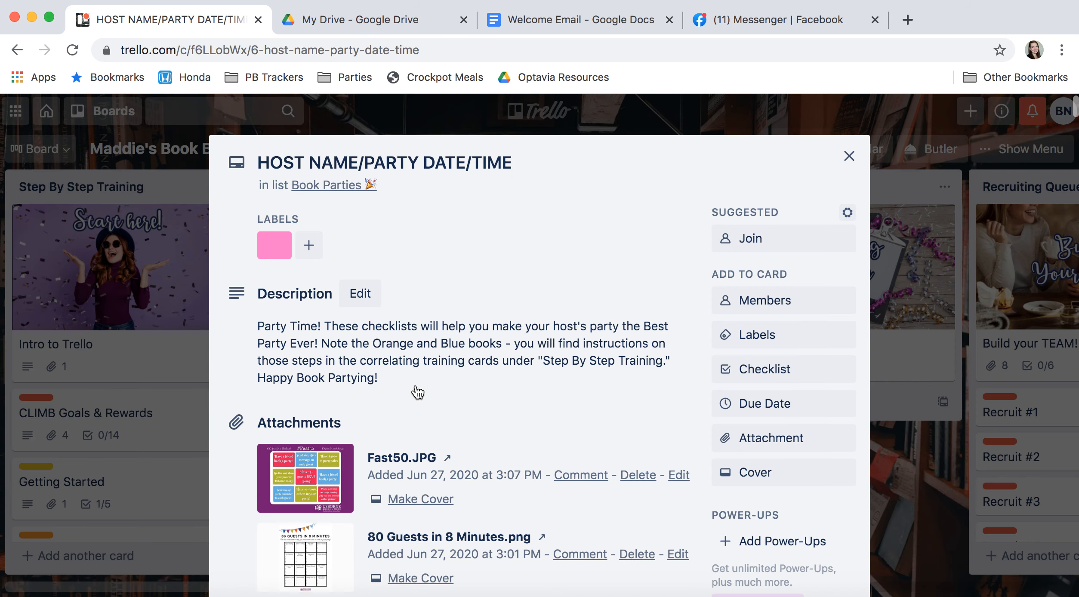
scroll(417, 391, down, 15)
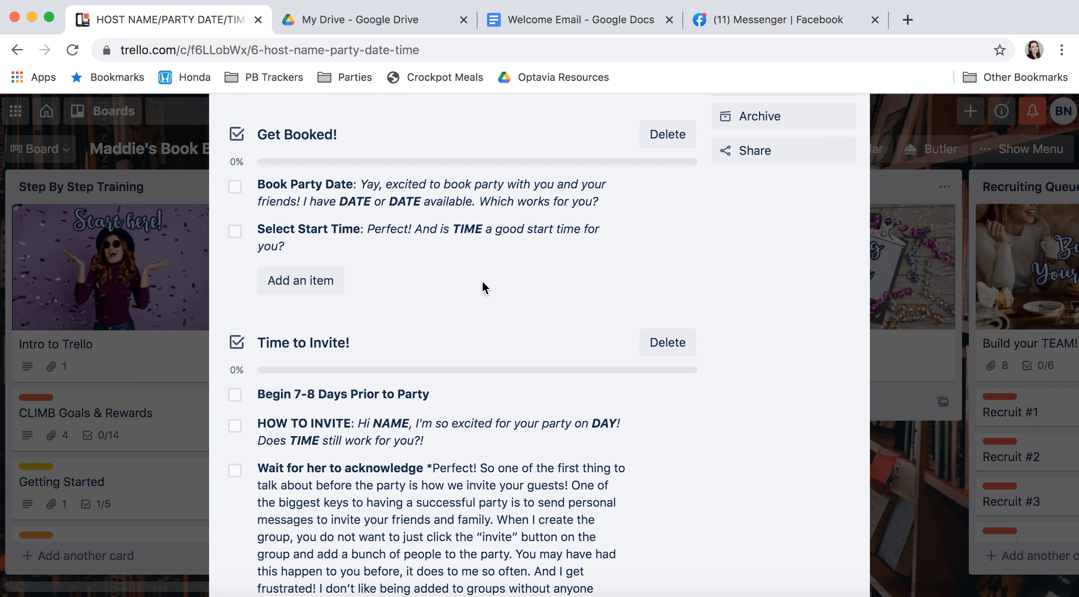
scroll(530, 269, down, 5)
scroll(530, 271, down, 2)
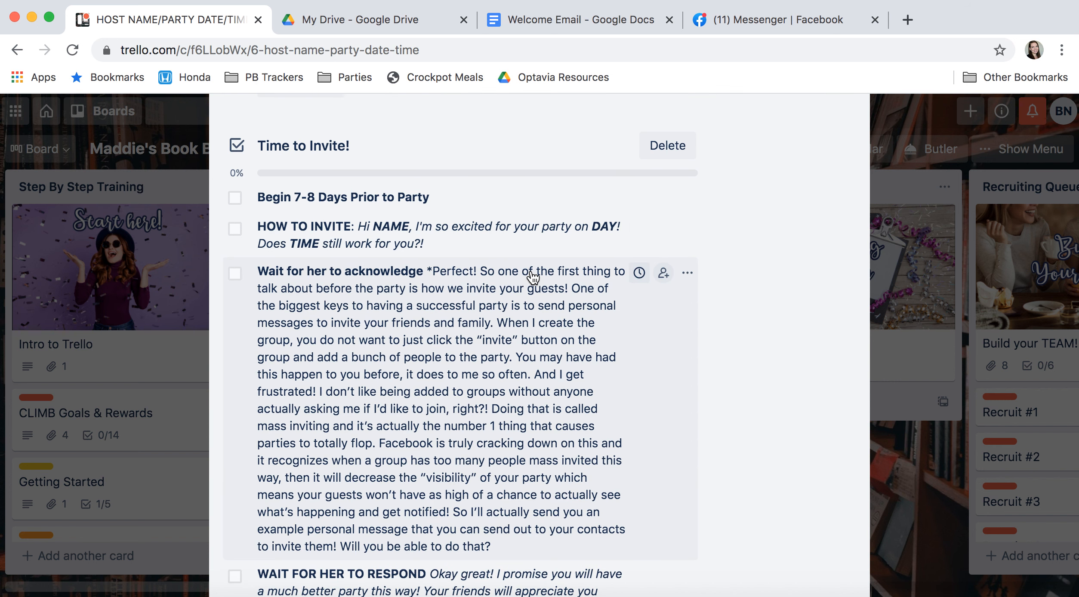
scroll(532, 277, down, 2)
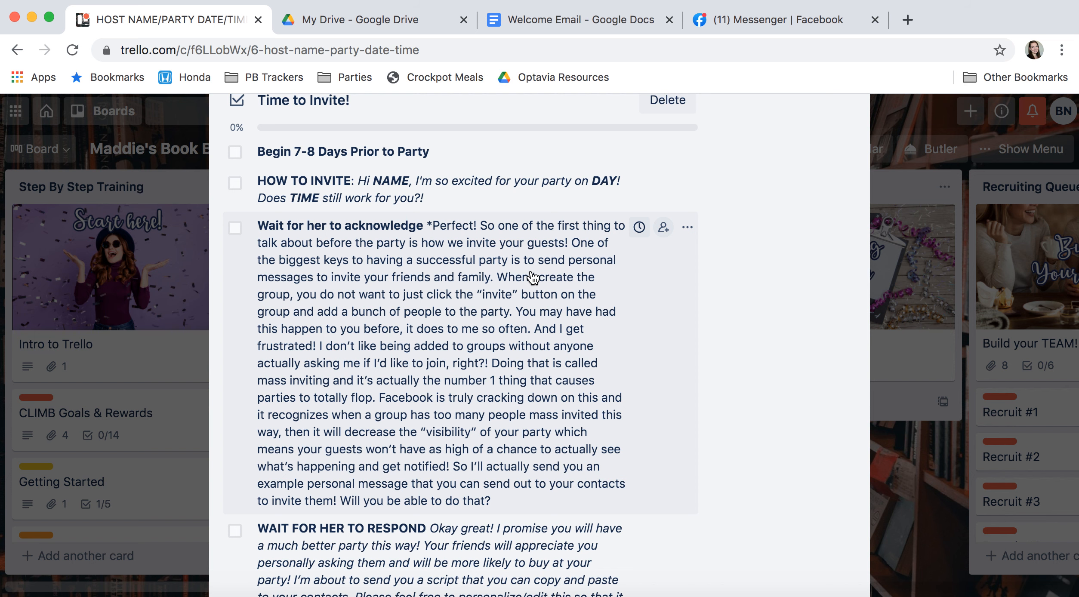
Switch to Facebook Messenger, search for a recruit by first name and open the one-to-one conversation with her.
click(758, 25)
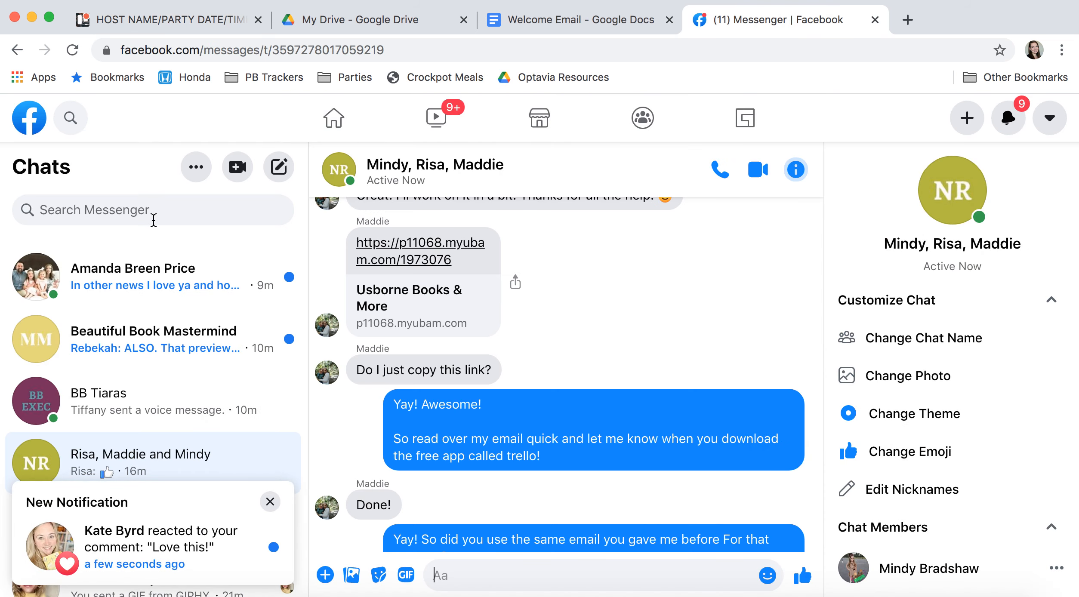
click(154, 220)
text(iulia)
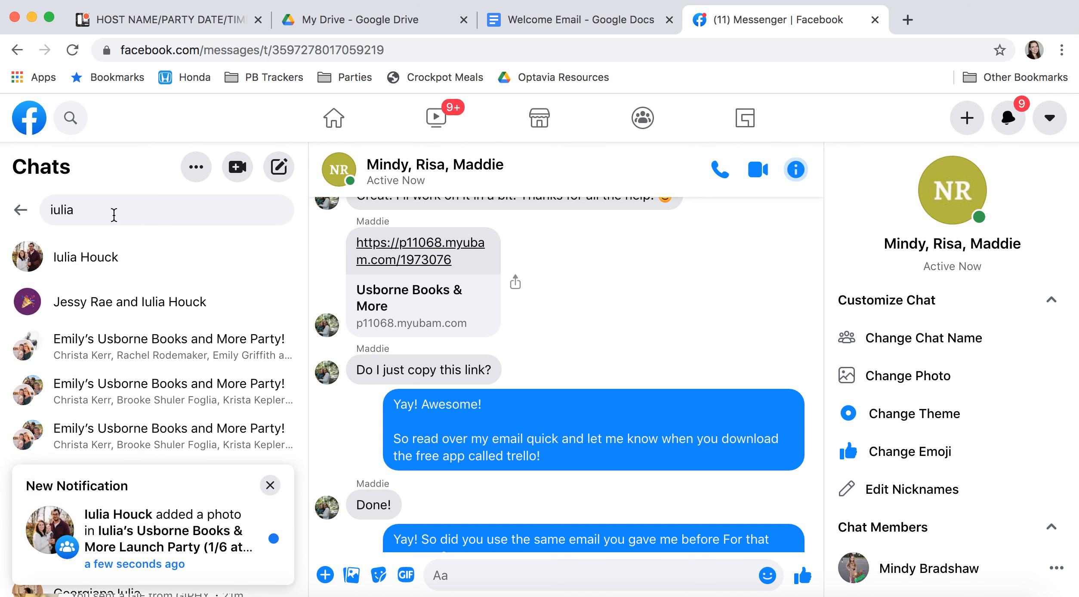
click(114, 264)
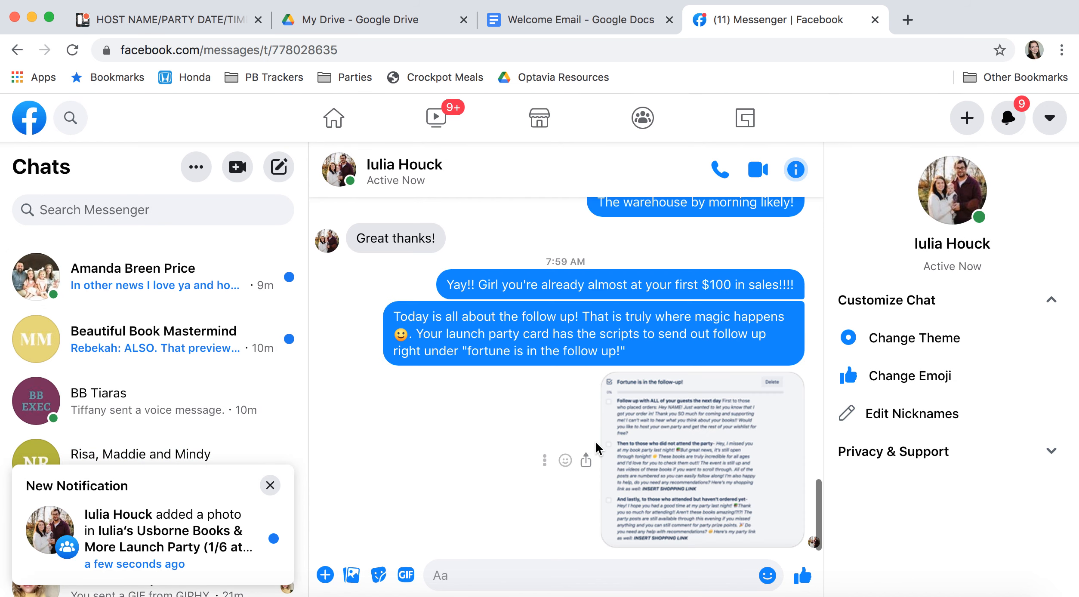
Find and read the messages about the first hostess group chat script and the updated first hostess card.
scroll(596, 449, up, 10)
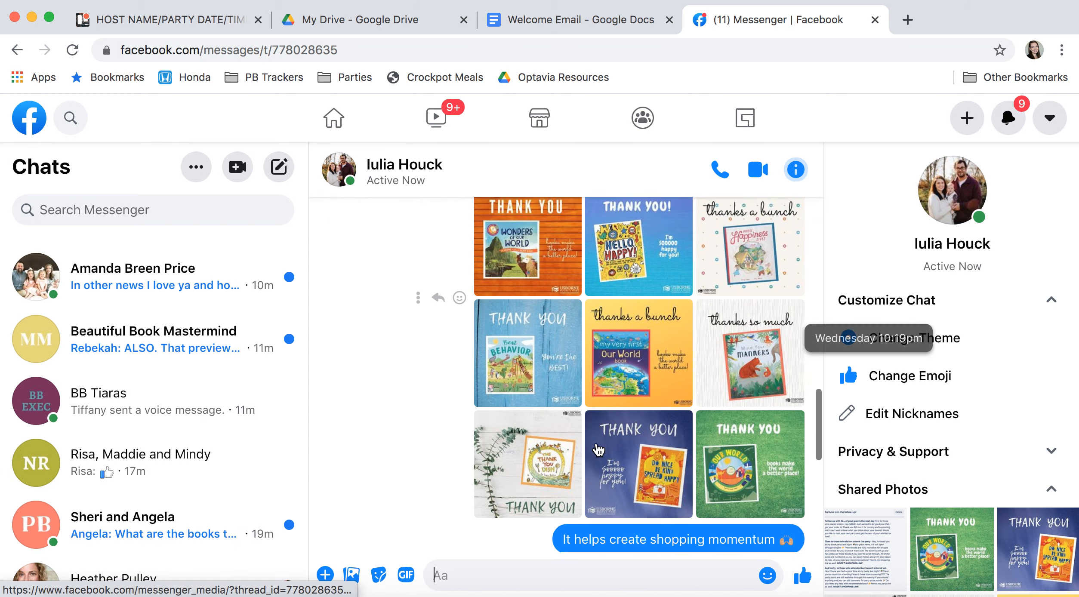
scroll(598, 450, up, 10)
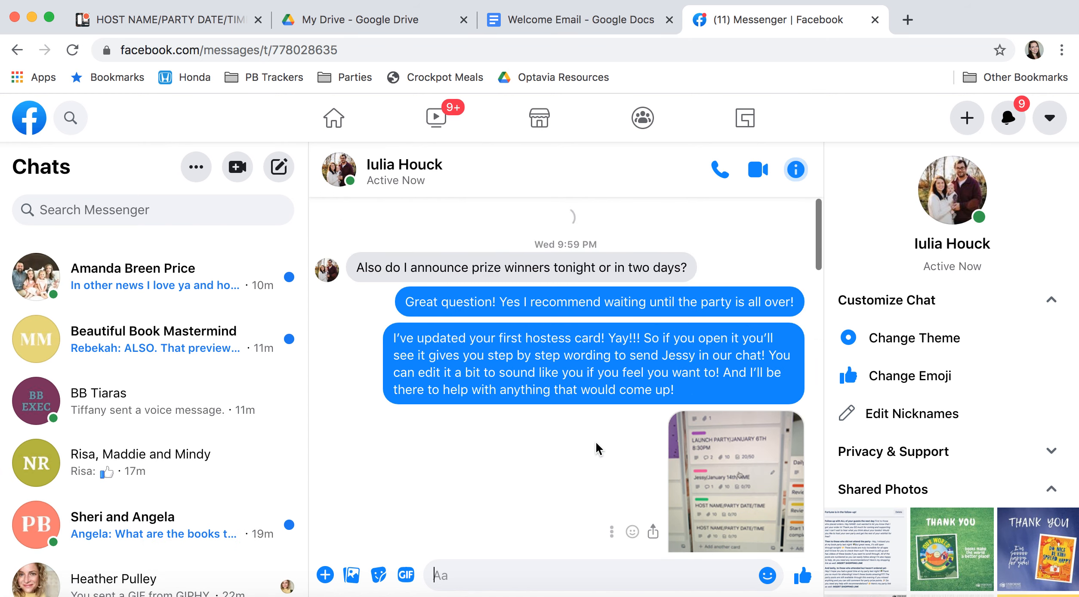
scroll(596, 449, up, 5)
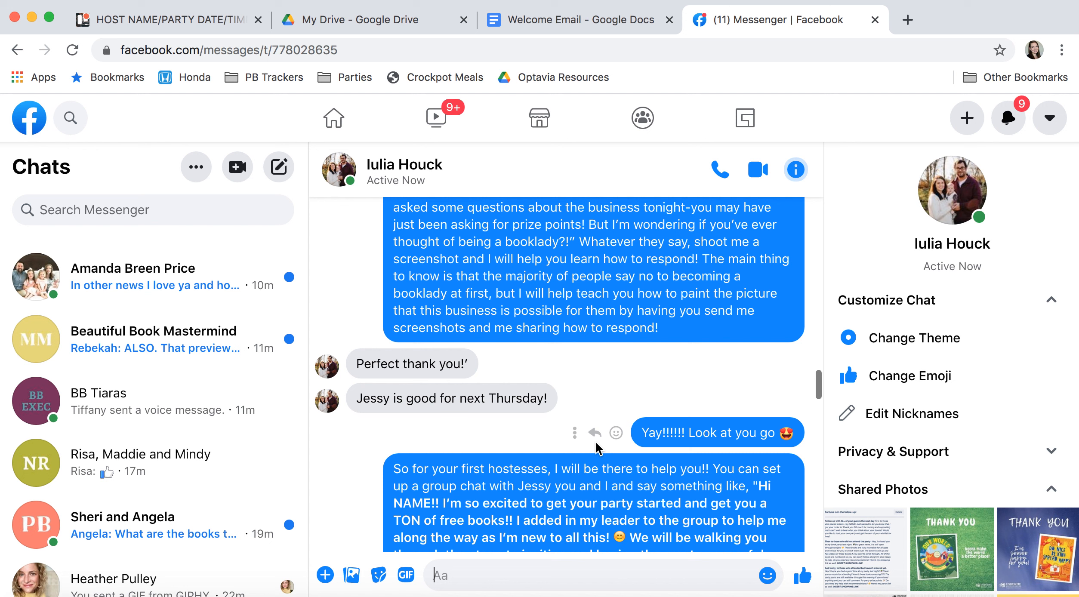
scroll(596, 449, down, 3)
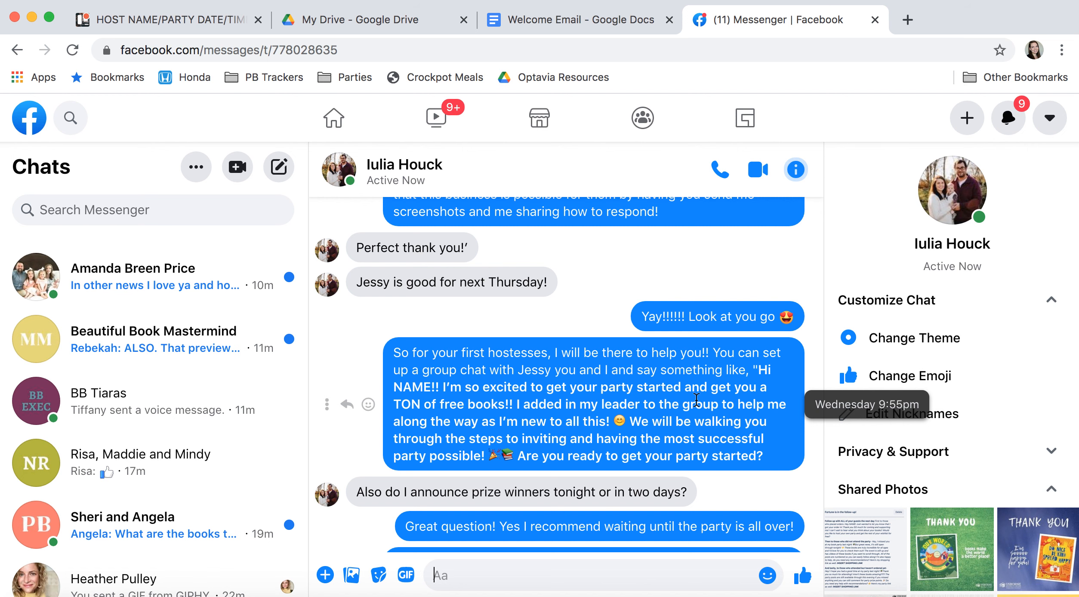
scroll(674, 407, down, 4)
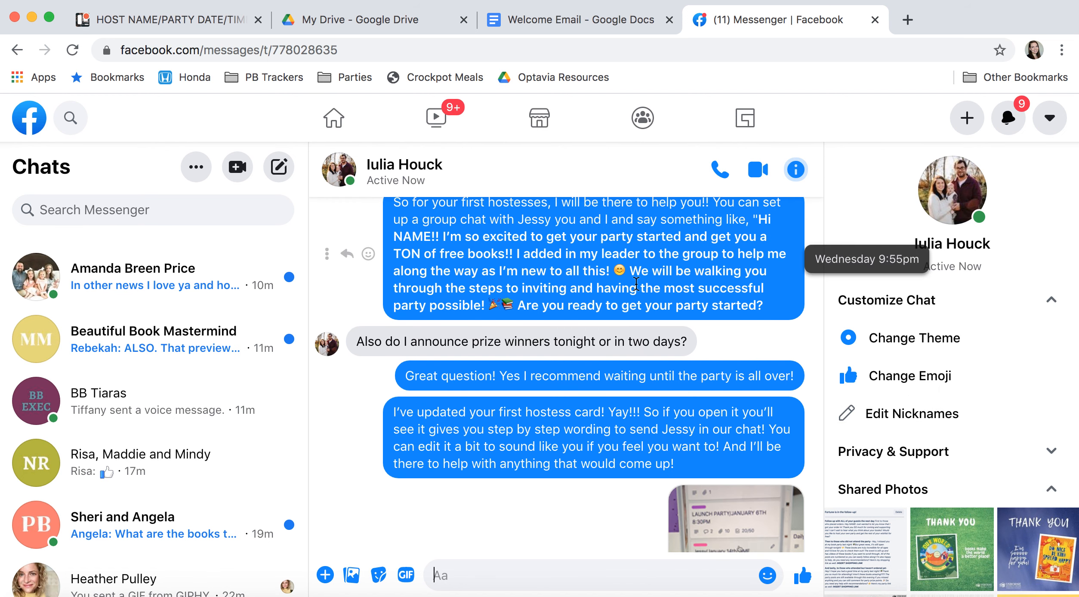
scroll(636, 283, down, 4)
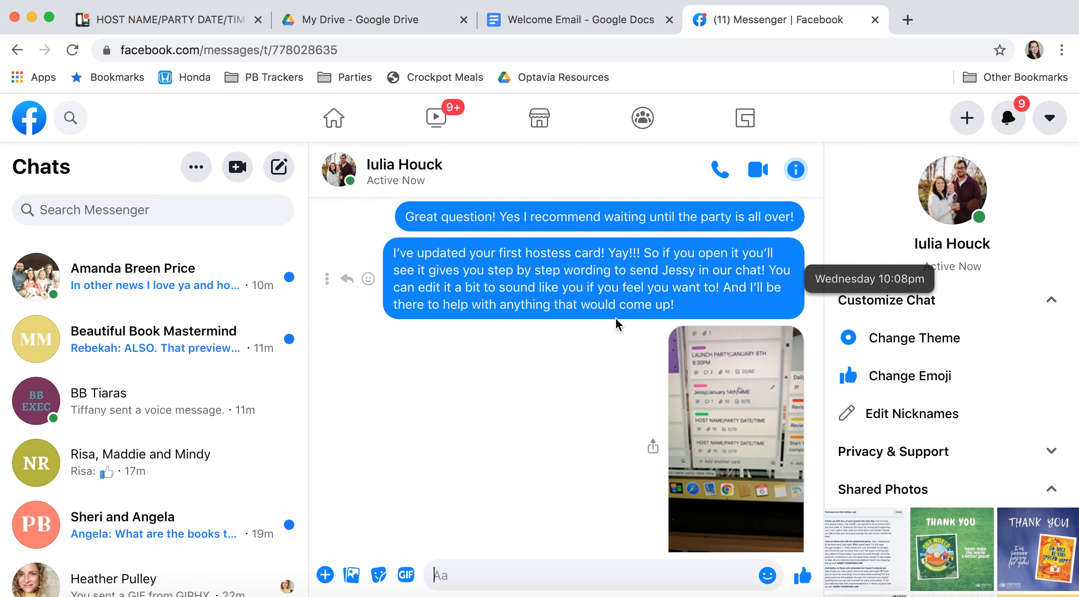
scroll(557, 362, down, 1)
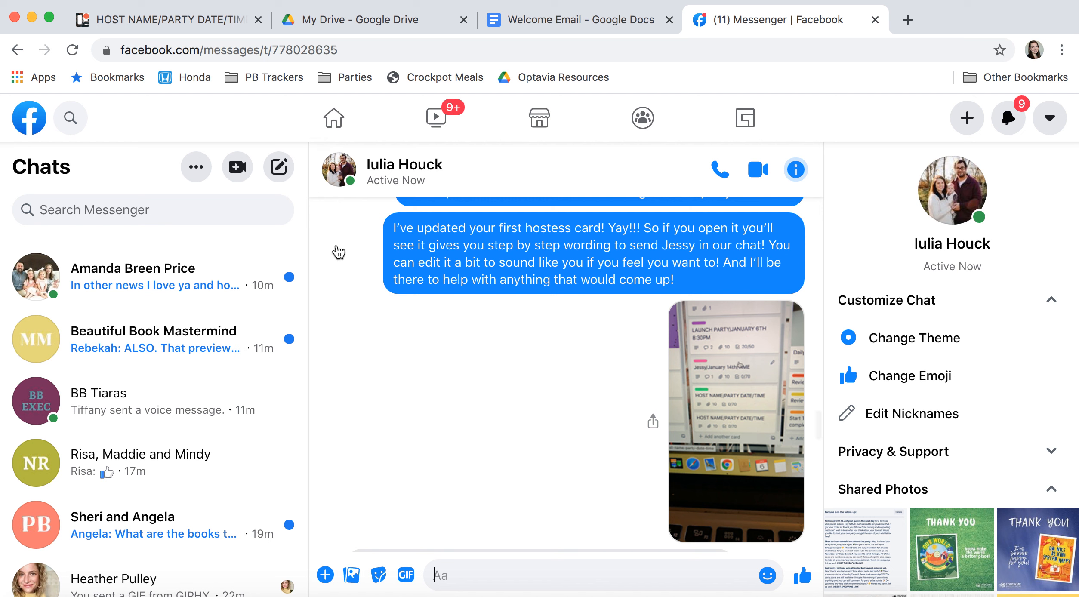
Switch back to Trello, review the host card's invite scripts and Time to get the party started! checklist, and close the card.
click(205, 22)
scroll(384, 390, down, 15)
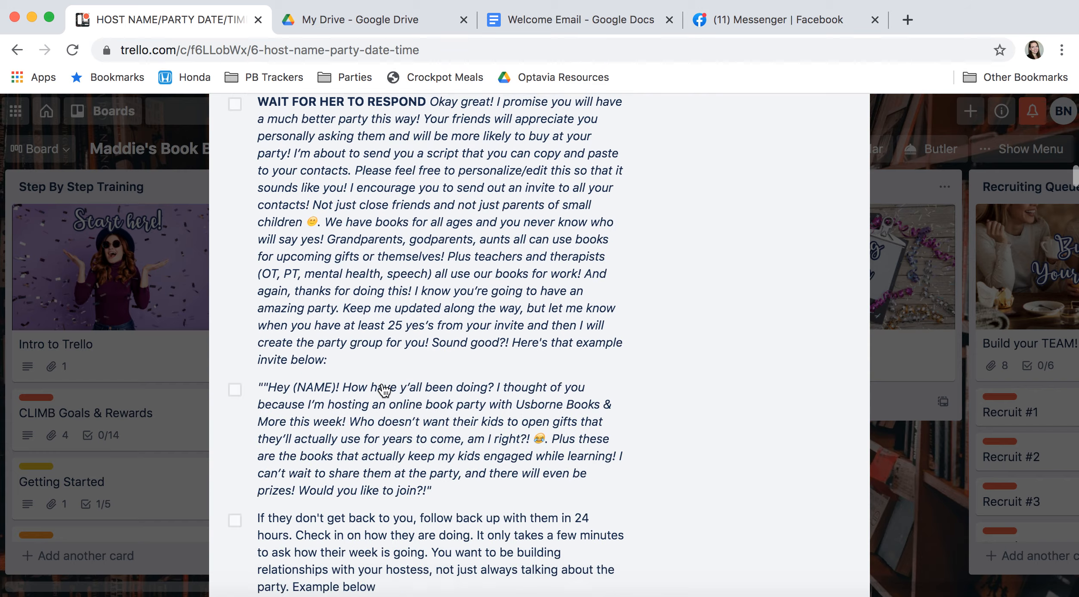
scroll(379, 373, down, 15)
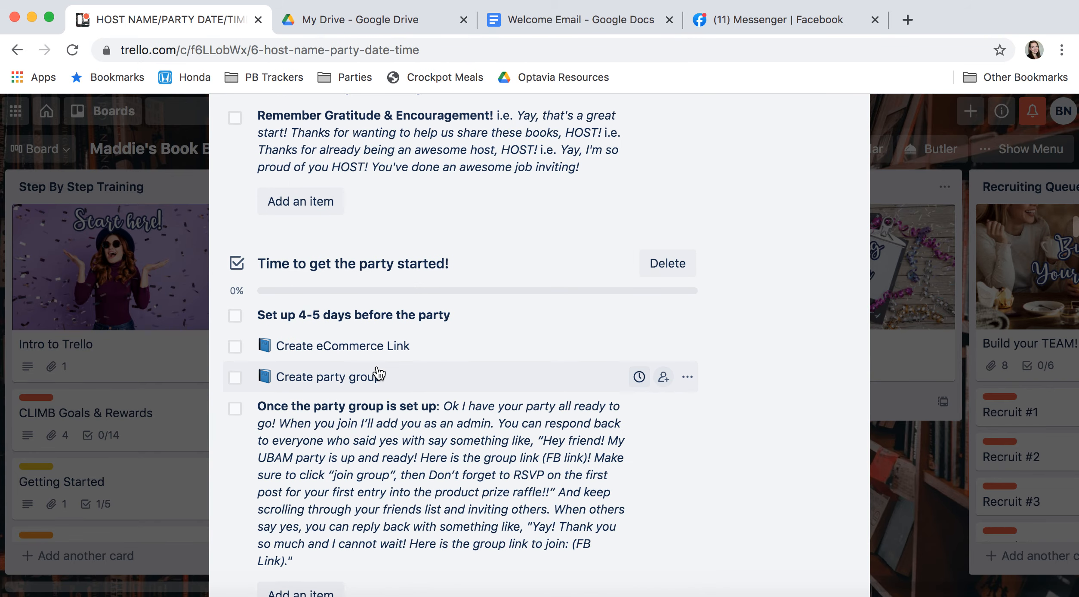
scroll(378, 374, down, 3)
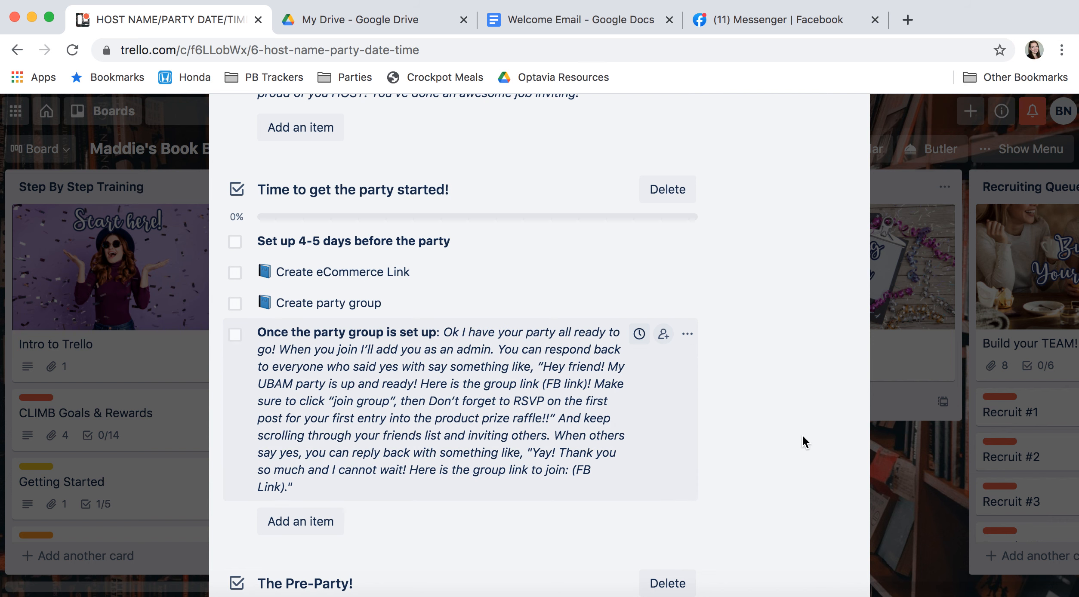
click(926, 475)
Open the Facebook Parties card in Step By Step Training and look over its group setup and Creating an eCommerce Shopping Link checklists.
scroll(64, 474, down, 4)
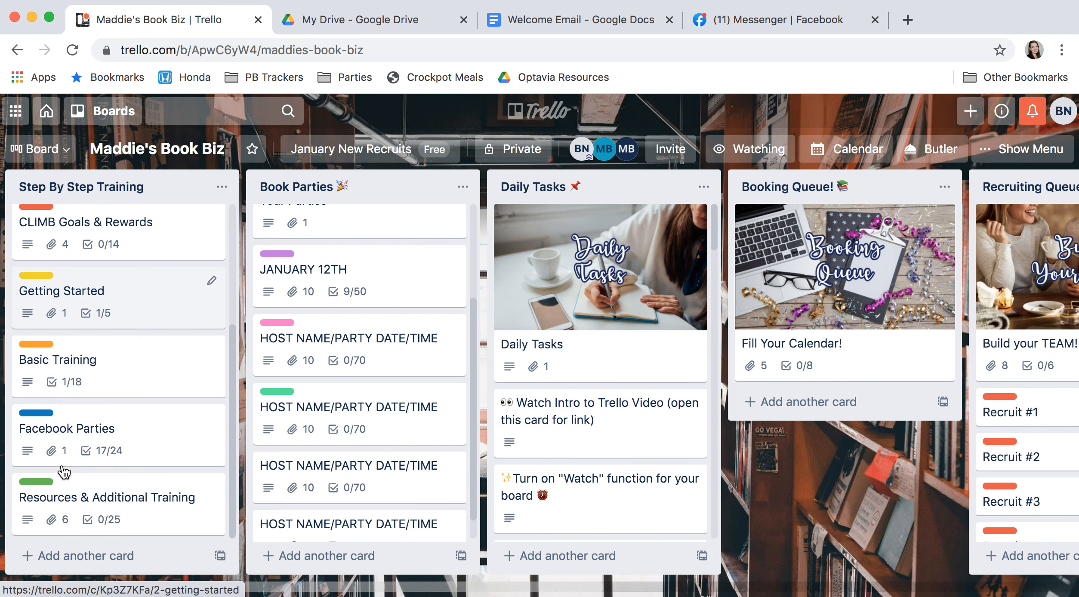
click(54, 418)
click(142, 434)
scroll(357, 422, down, 15)
scroll(383, 405, down, 20)
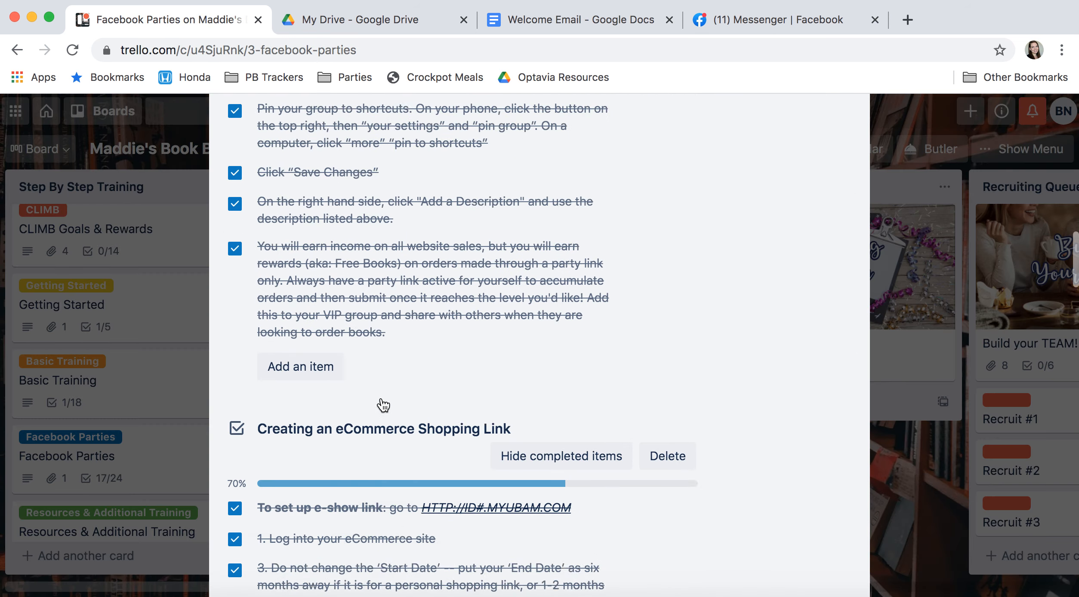
scroll(382, 404, up, 10)
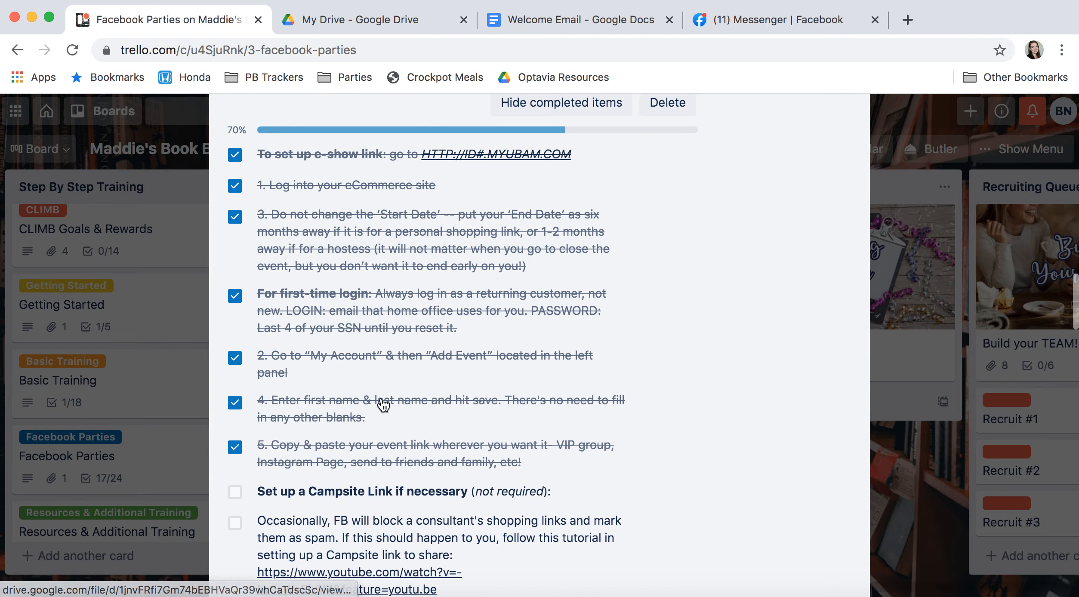
Close the Facebook Parties card, open the pink-labelled host card in Book Parties and look over its hostess coaching messages.
click(930, 559)
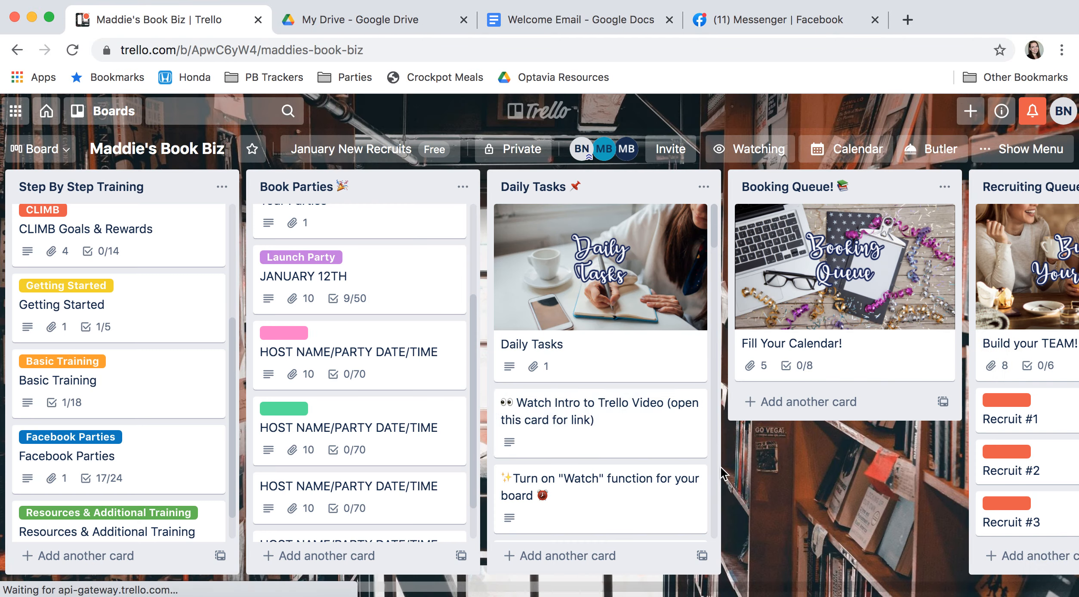
click(351, 350)
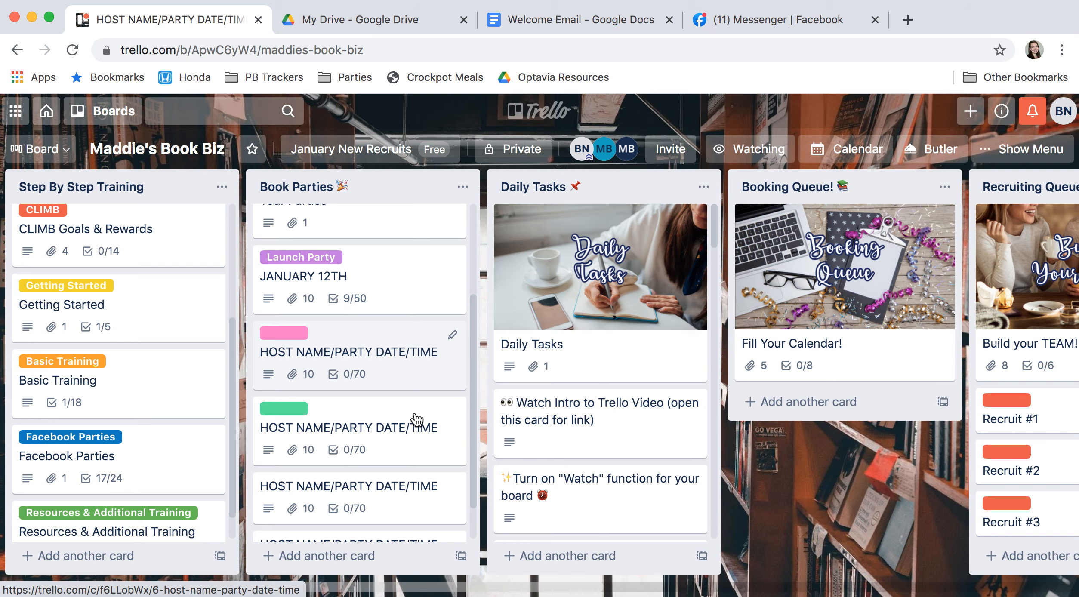
scroll(421, 395, down, 10)
scroll(421, 394, down, 20)
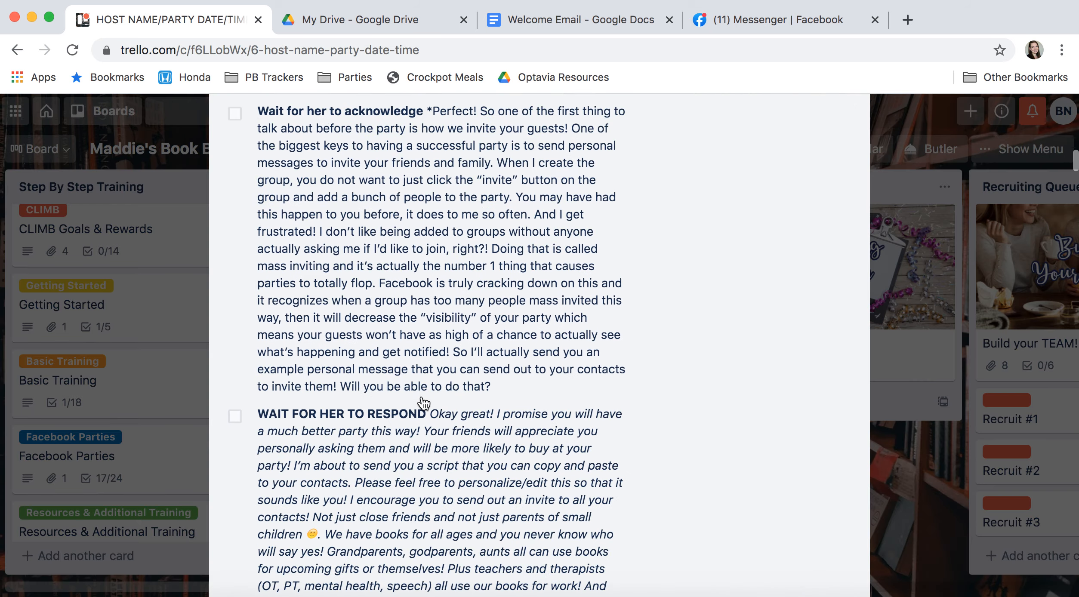
scroll(420, 395, down, 7)
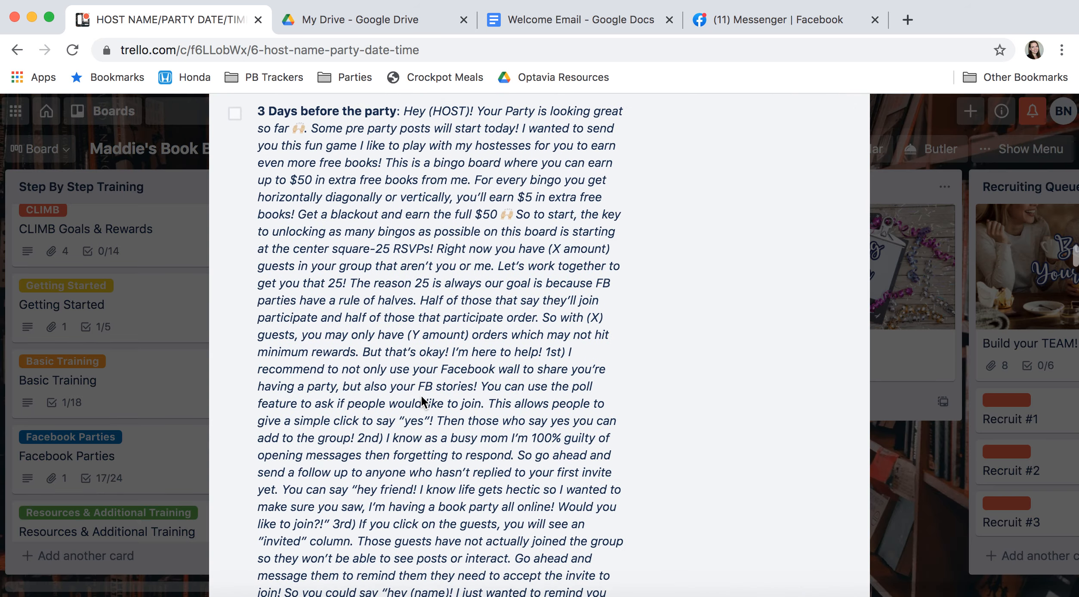
scroll(424, 403, down, 15)
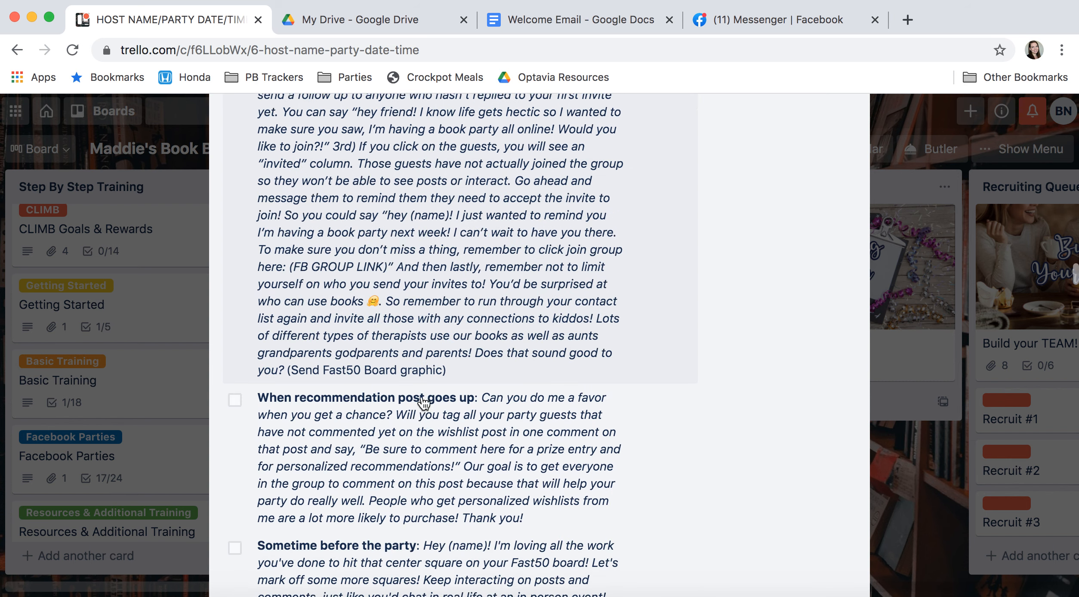
Read the host card's "When recommendation post goes up" and "Sometime before the party" messages, leaving their wording as it is.
scroll(424, 403, up, 10)
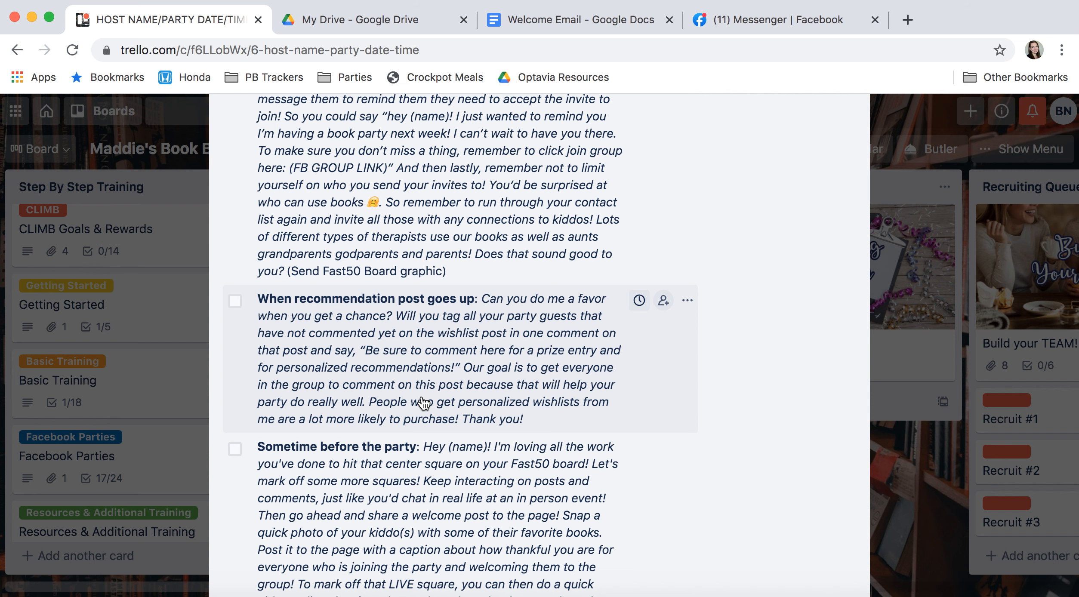
scroll(379, 273, up, 5)
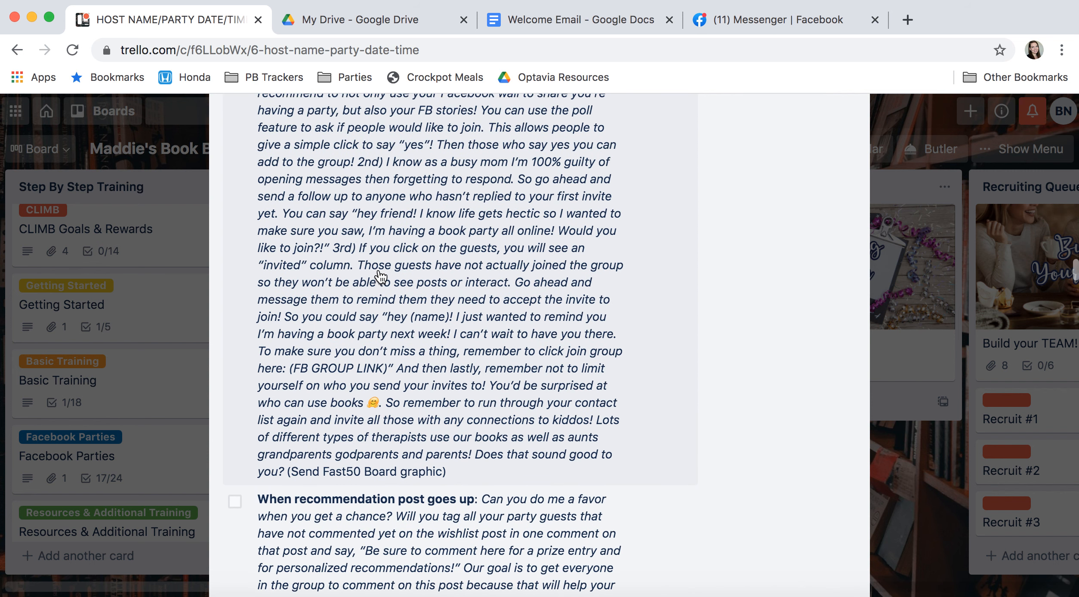
scroll(380, 276, down, 7)
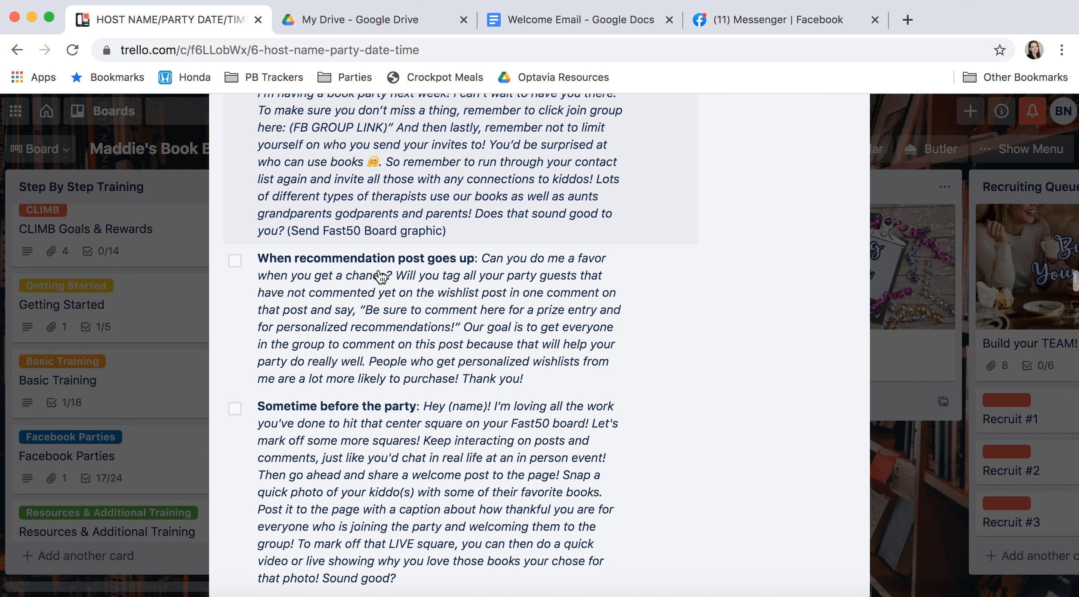
scroll(380, 276, down, 6)
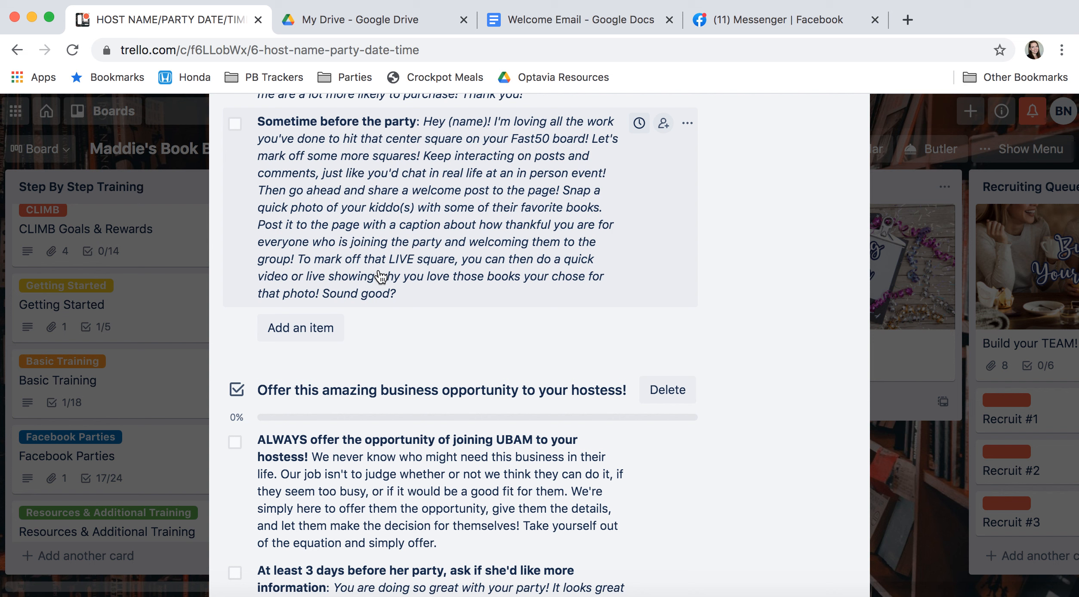
scroll(650, 326, down, 5)
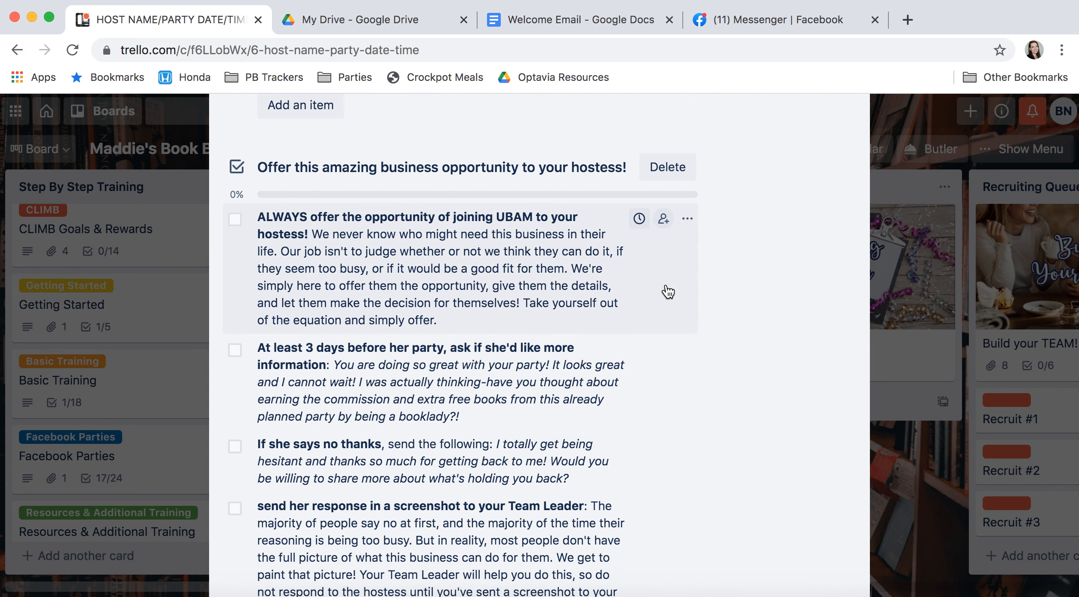
scroll(668, 292, up, 10)
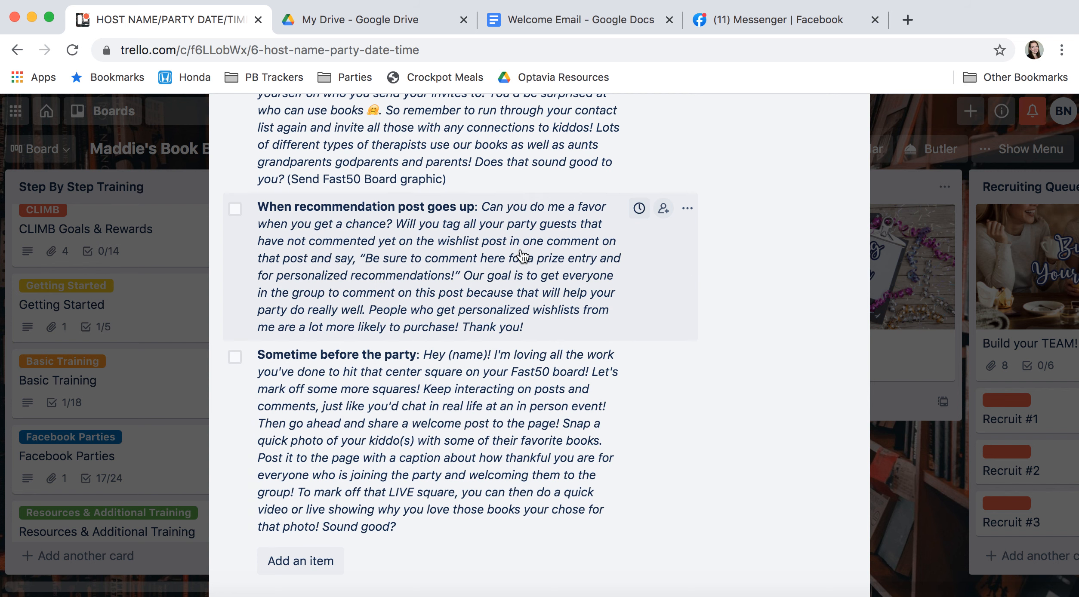
click(522, 257)
click(799, 442)
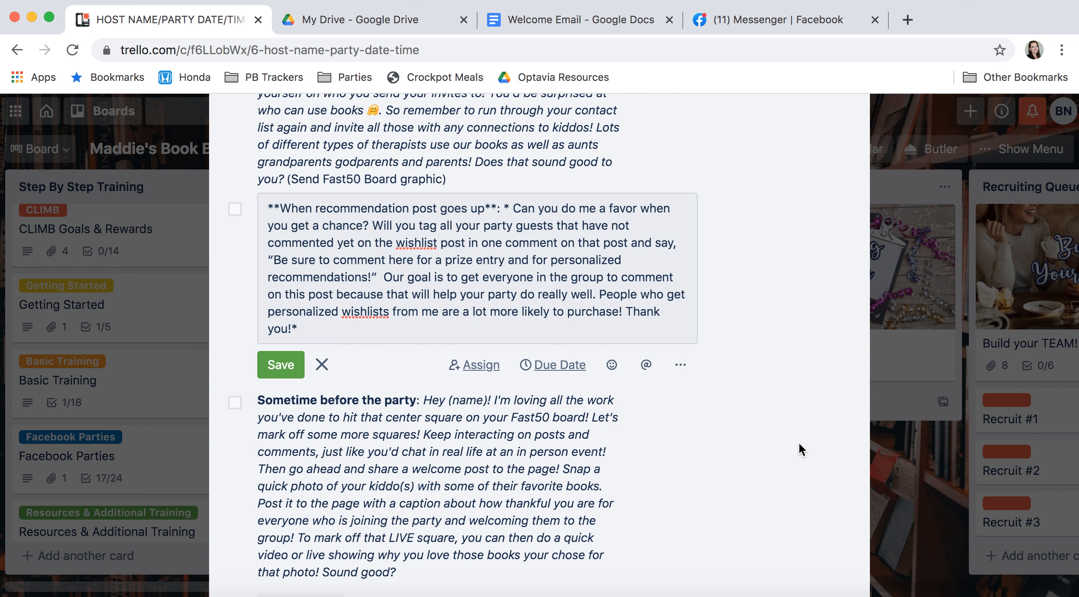
Read the business opportunity checklist's items on offering the opportunity, handling a no and sending the hostess's response to the Team Leader.
scroll(644, 404, down, 10)
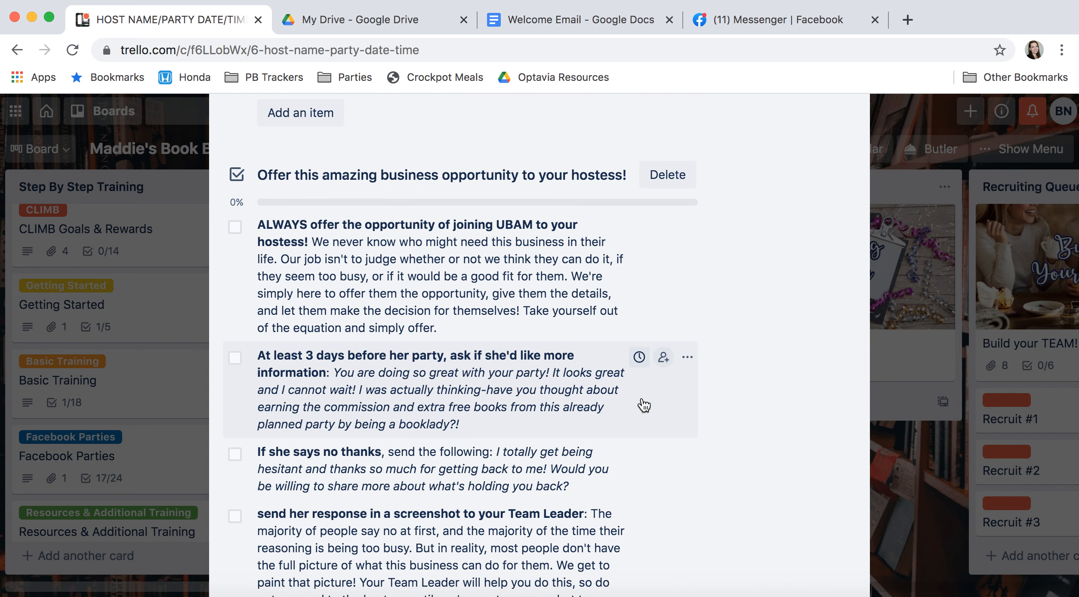
scroll(644, 404, down, 1)
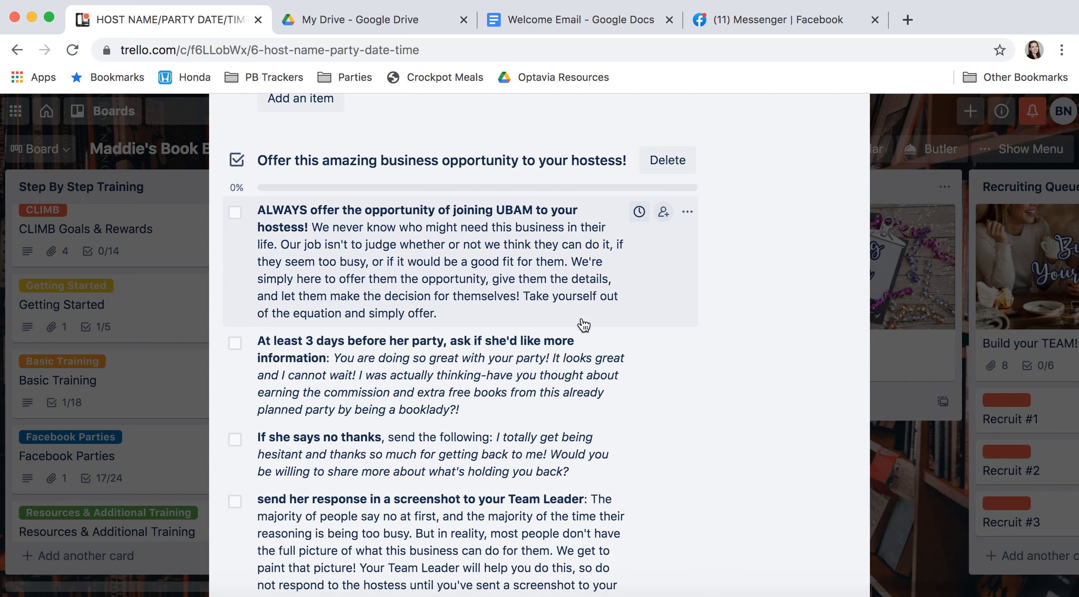
scroll(583, 326, down, 3)
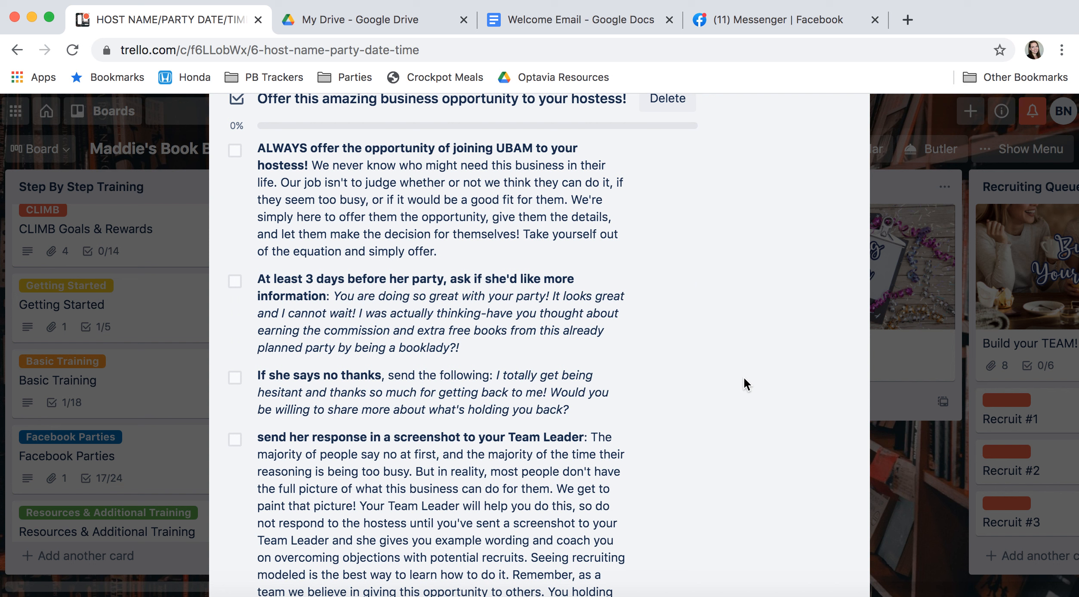
scroll(744, 378, down, 1)
scroll(743, 378, up, 2)
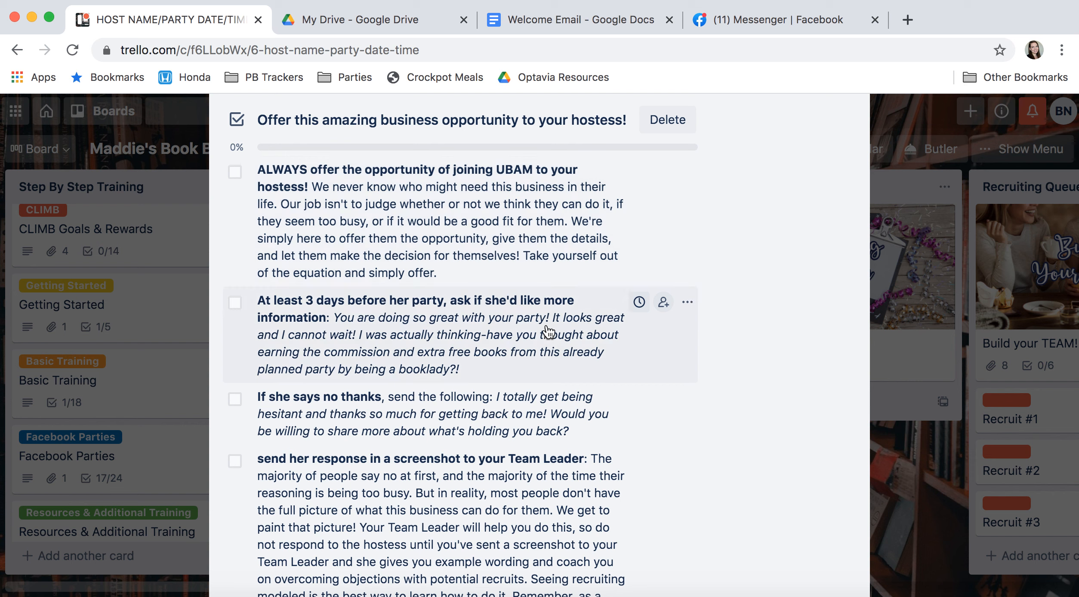
scroll(571, 346, down, 3)
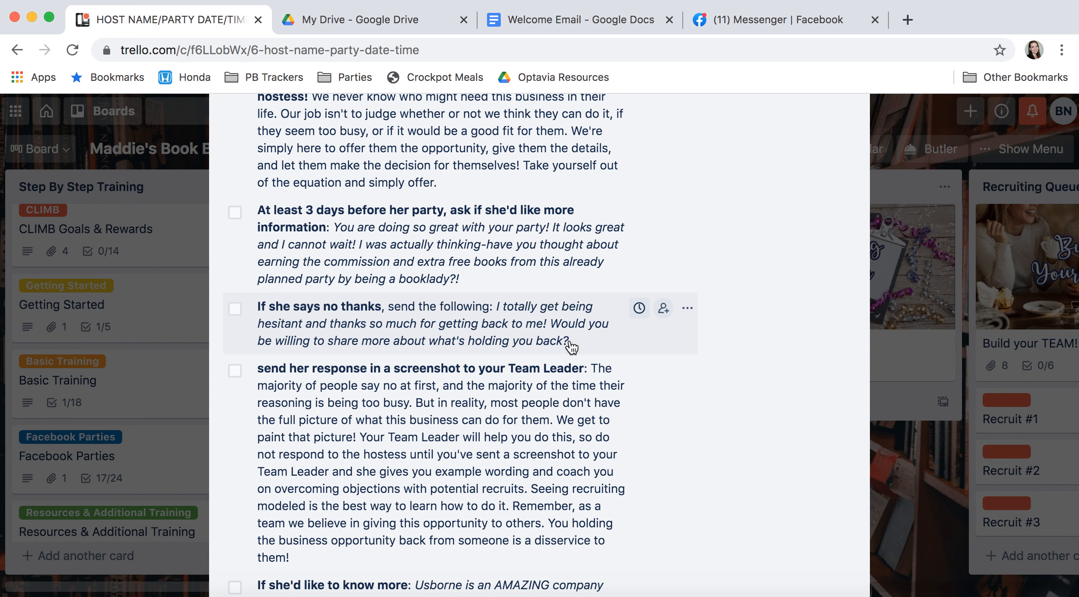
scroll(571, 346, down, 5)
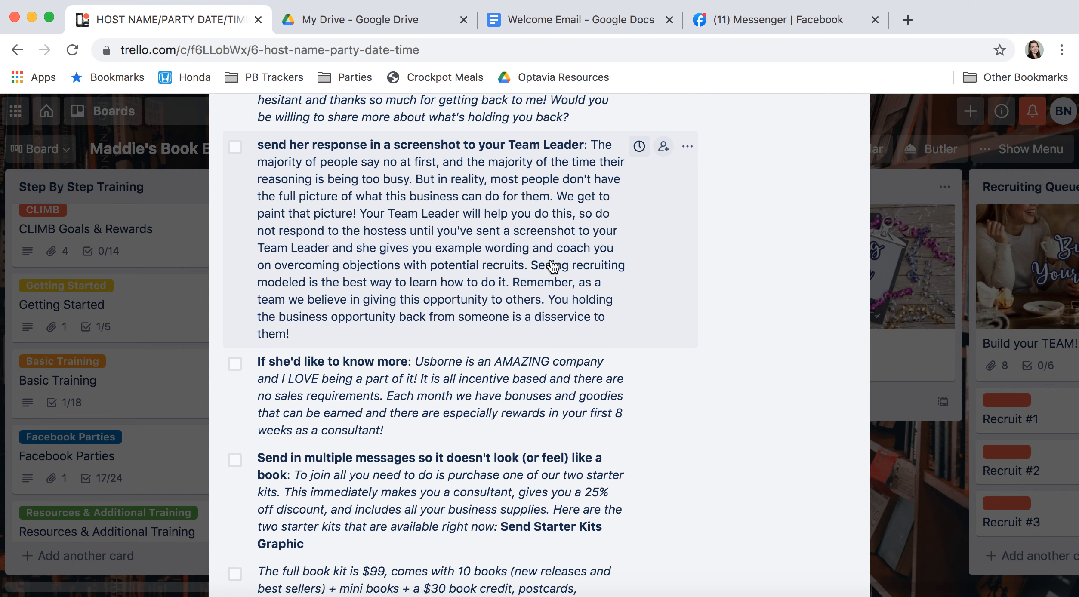
scroll(553, 267, up, 5)
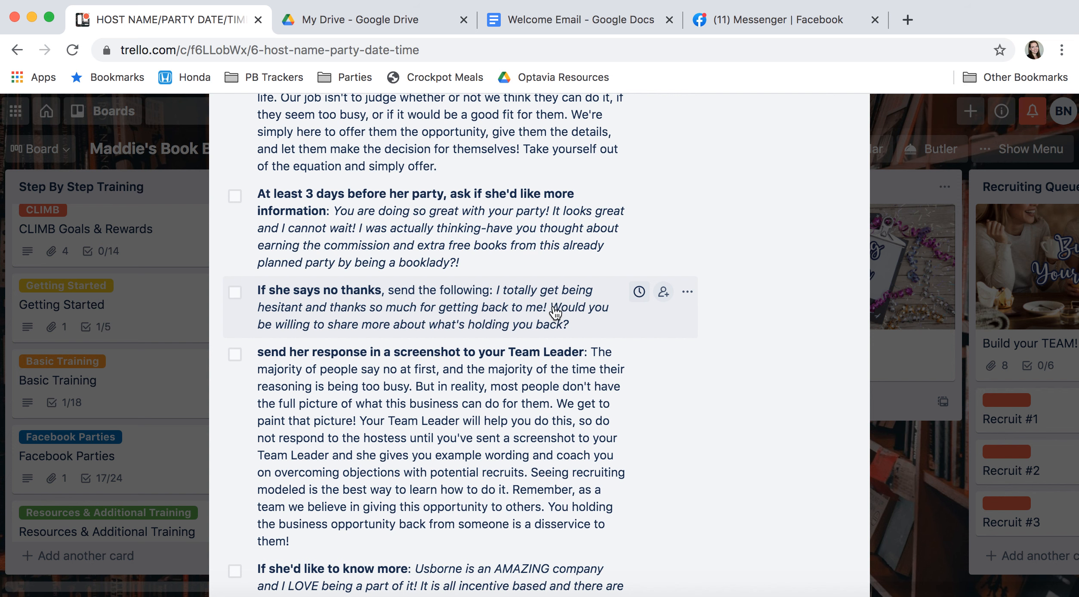
scroll(576, 331, down, 1)
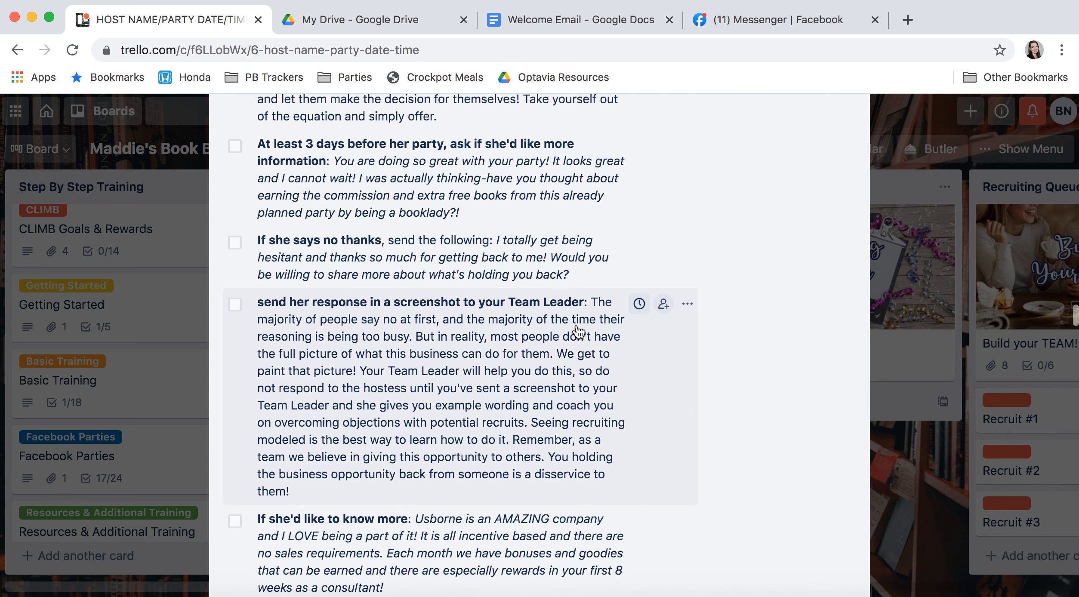
Review the opportunity checklist's starter kit messages, the Feel, Felt, Found approach and the follow-up and sign-up items.
scroll(562, 375, down, 7)
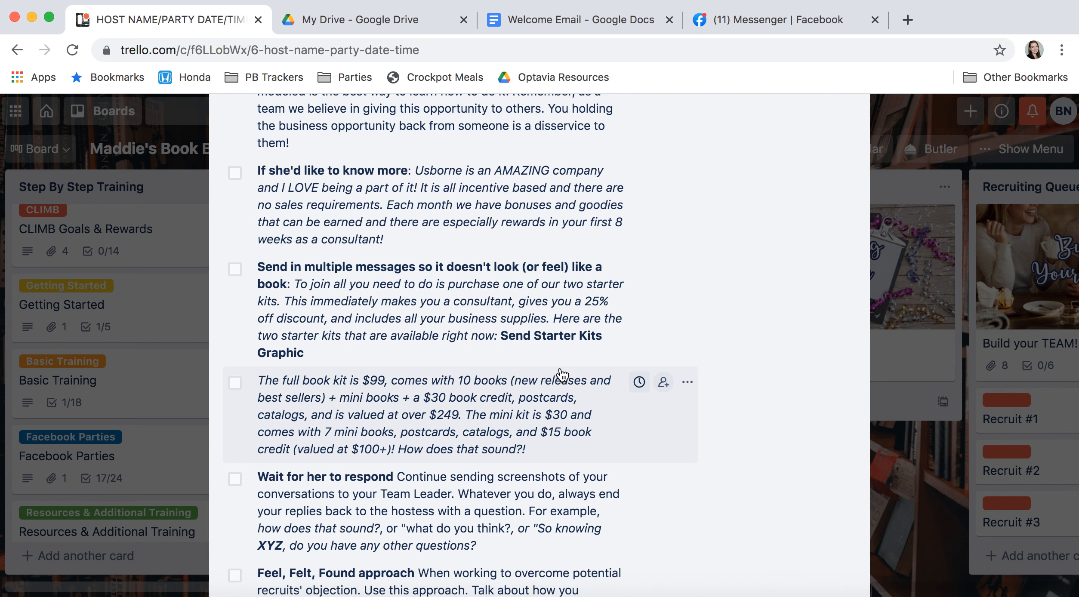
scroll(563, 375, down, 1)
scroll(561, 375, down, 3)
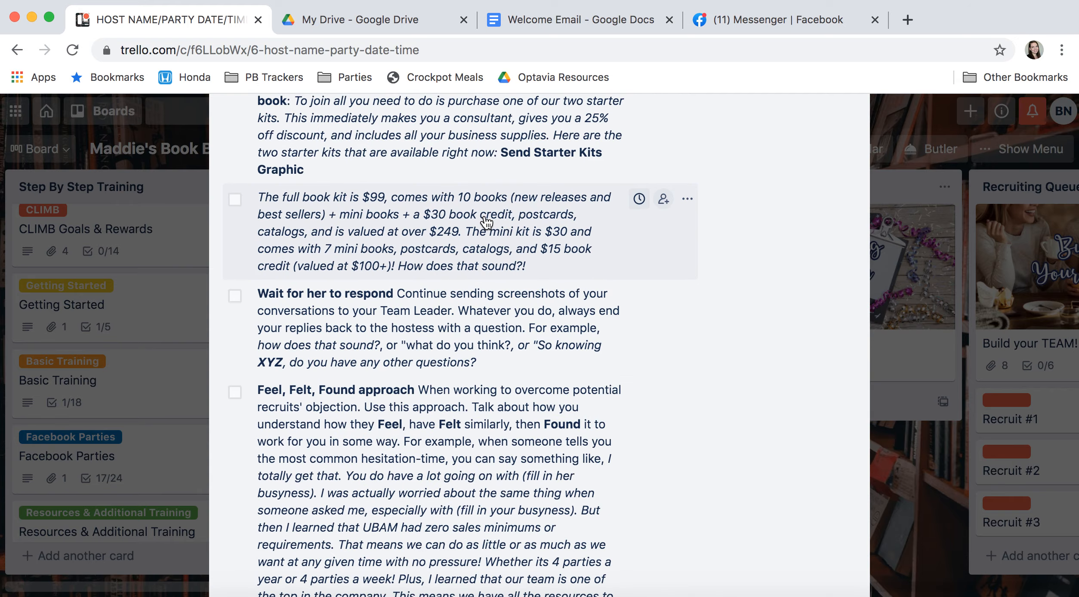
scroll(451, 246, down, 3)
scroll(451, 246, down, 8)
scroll(456, 193, up, 6)
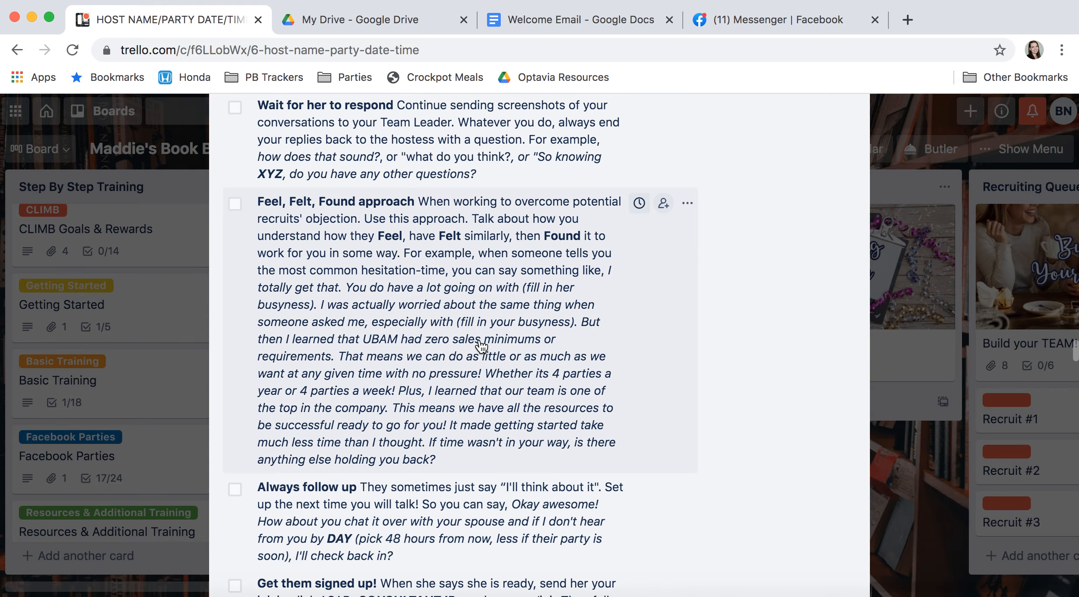
scroll(597, 440, down, 4)
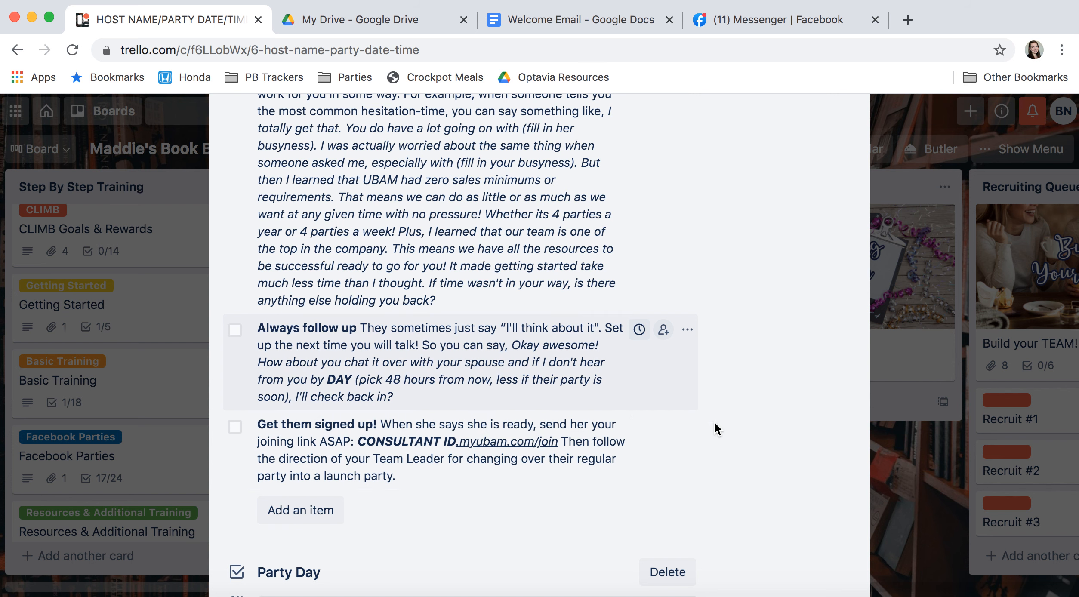
Look over the host card's Party Day checklist through its "ASK ME ANYTHING" post item and close the card.
scroll(730, 443, down, 5)
scroll(729, 436, down, 2)
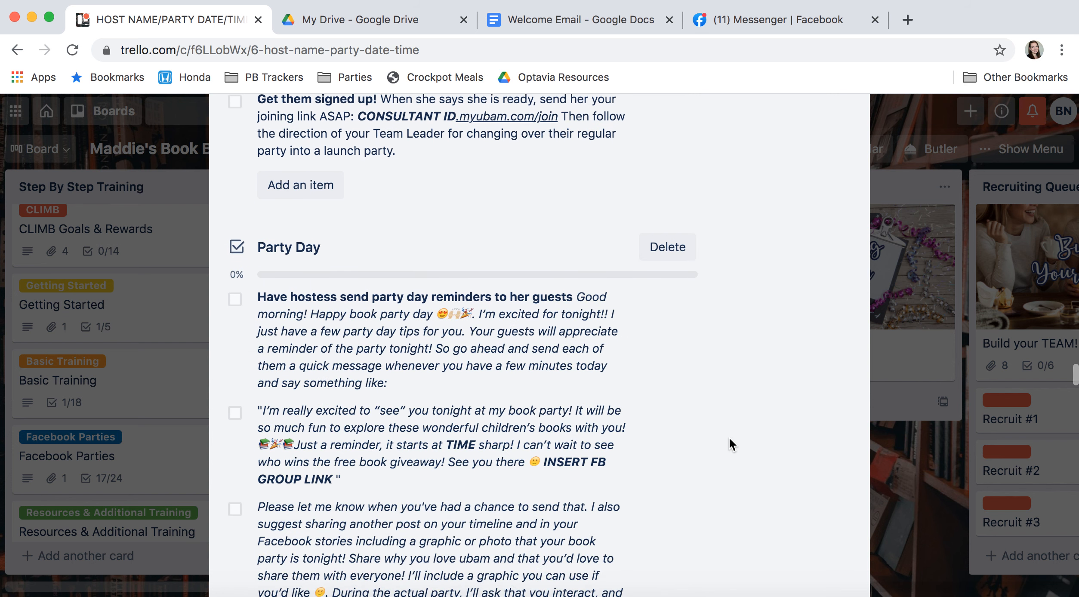
scroll(729, 436, up, 2)
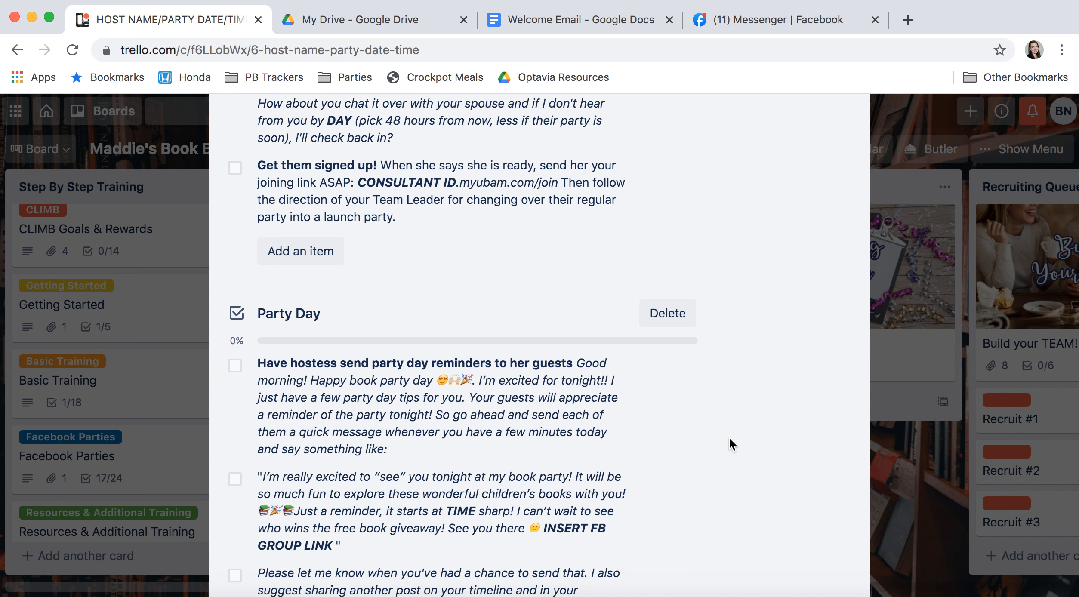
scroll(729, 437, down, 2)
scroll(551, 428, down, 15)
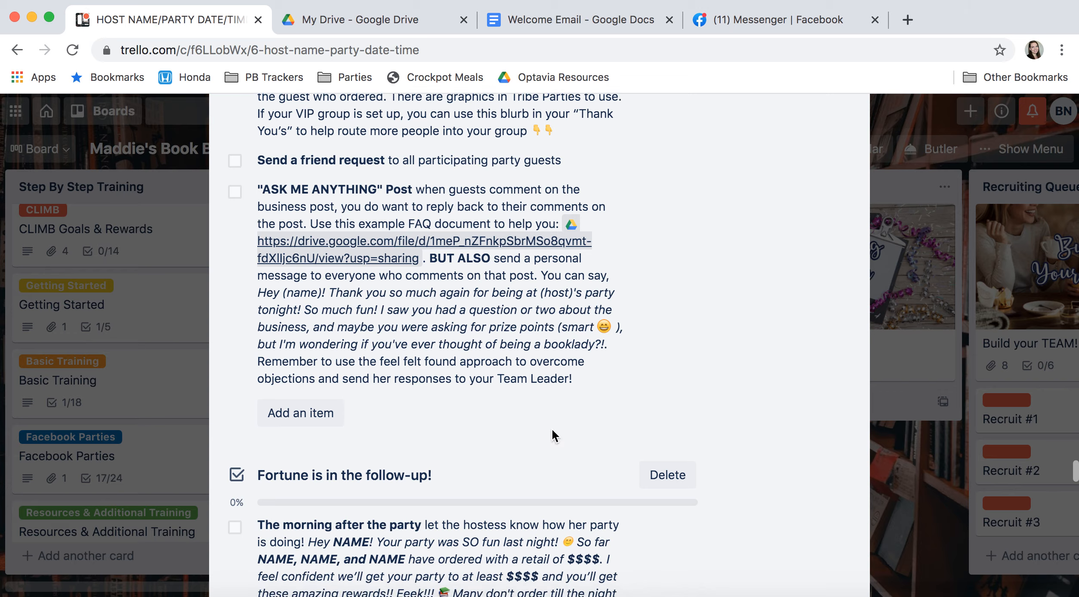
click(926, 499)
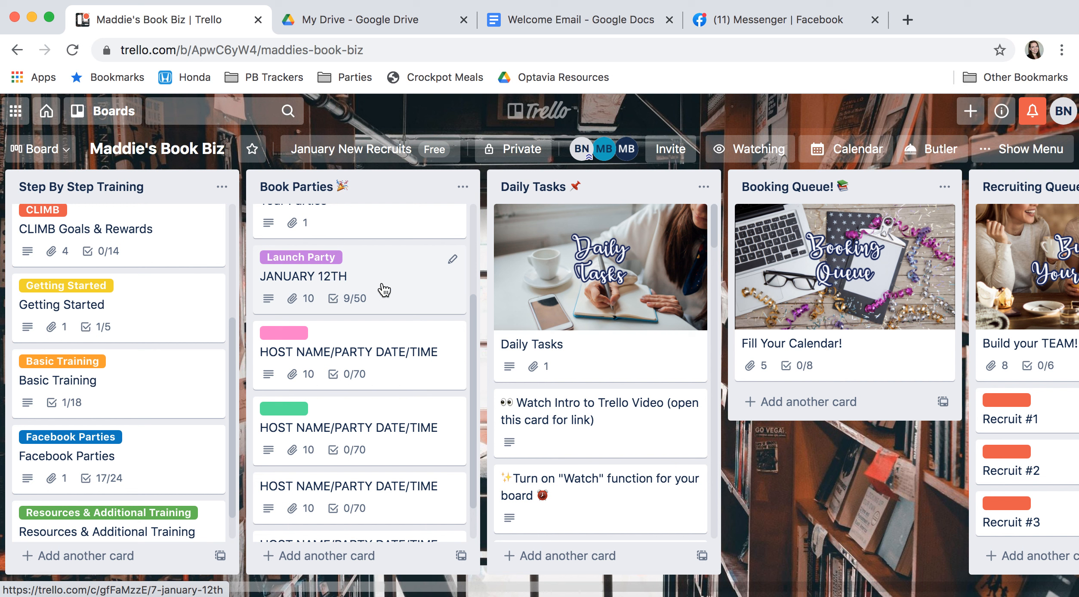
Open the JANUARY 12TH launch party card, look over its Make recommendations/wishlists item and close the card.
click(399, 287)
scroll(411, 293, down, 20)
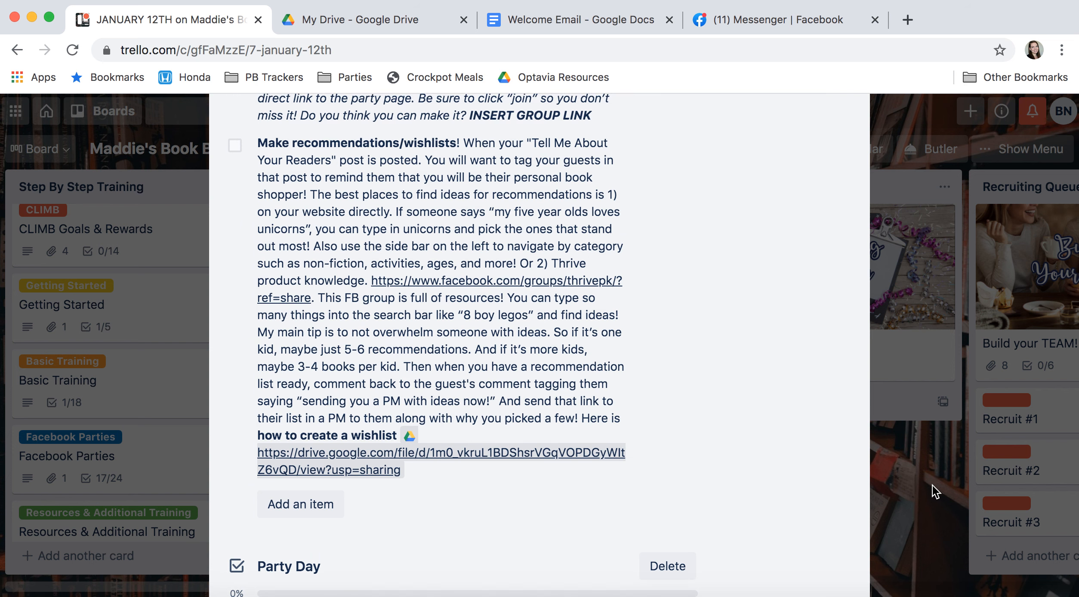
click(932, 485)
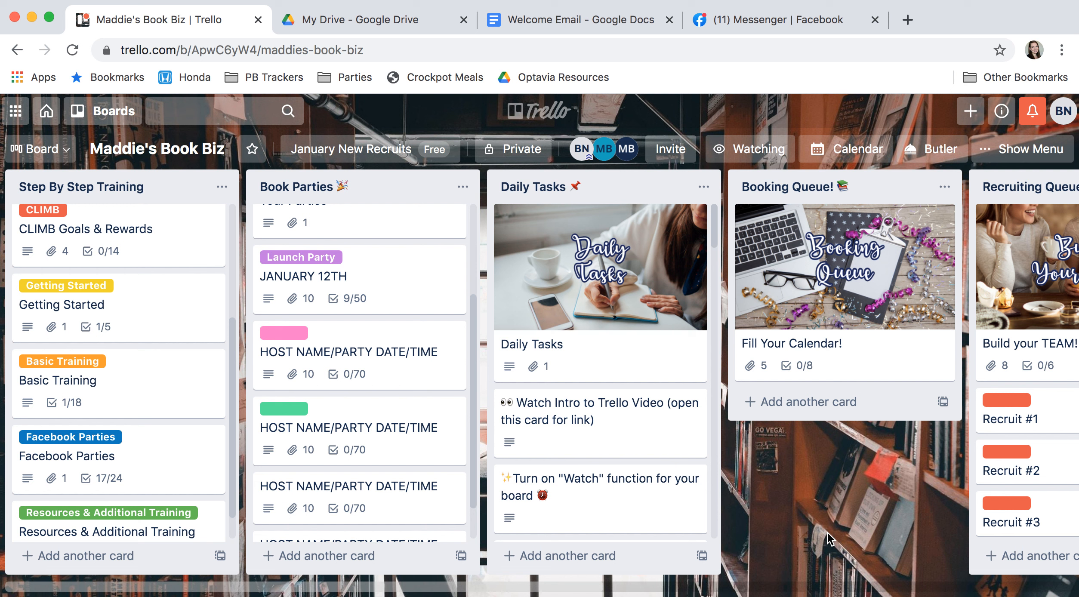
Set the pink-labelled host card's due date to 1/14/2021 at 8:30 PM, with the reminder at time of due date, and open the board's calendar.
scroll(402, 474, up, 3)
scroll(169, 436, up, 5)
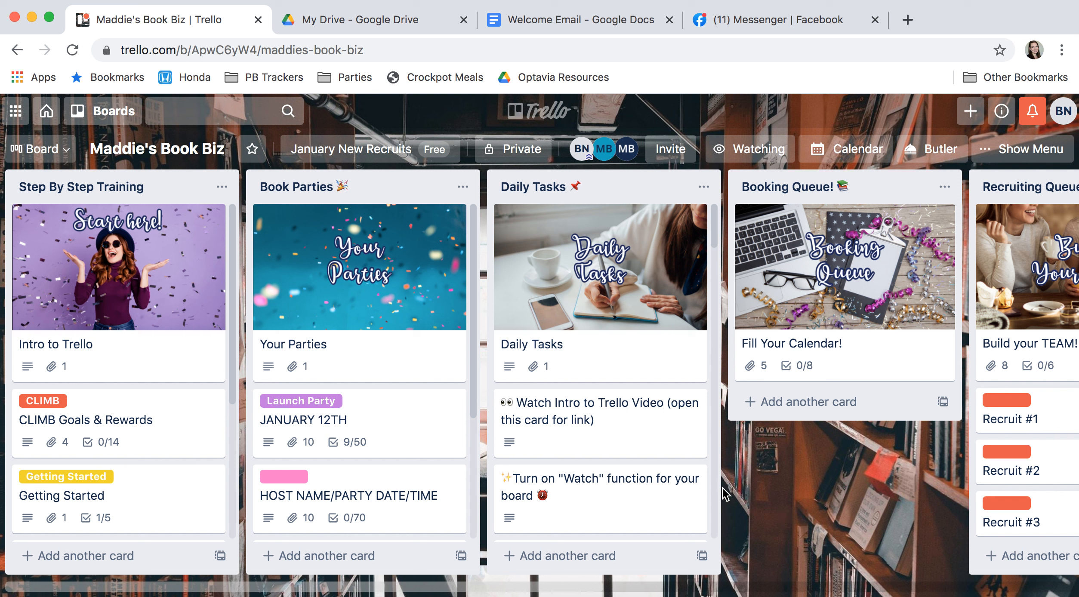
scroll(376, 475, down, 5)
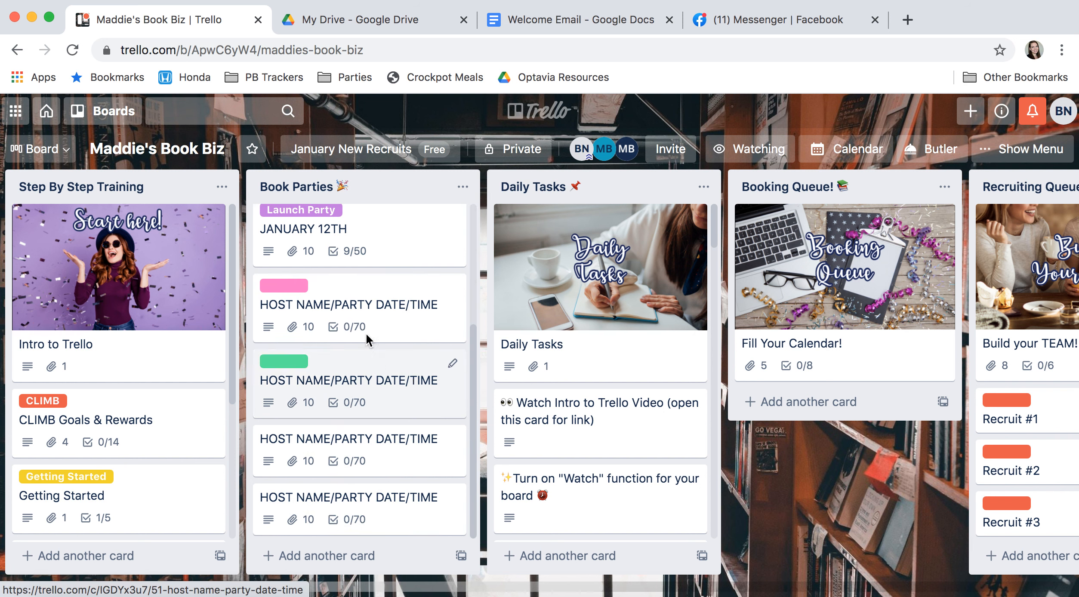
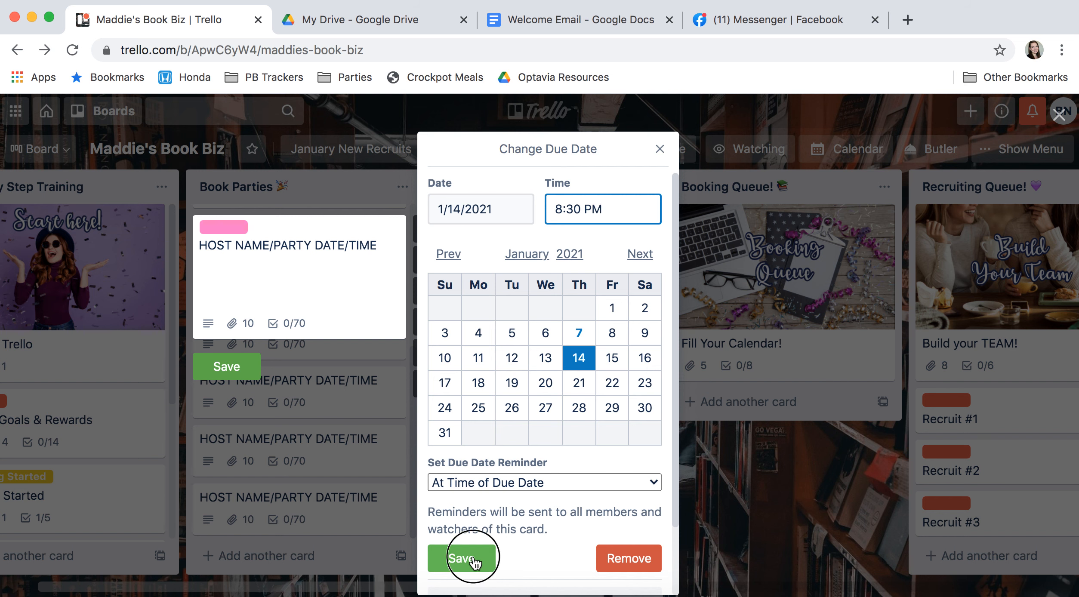
click(255, 364)
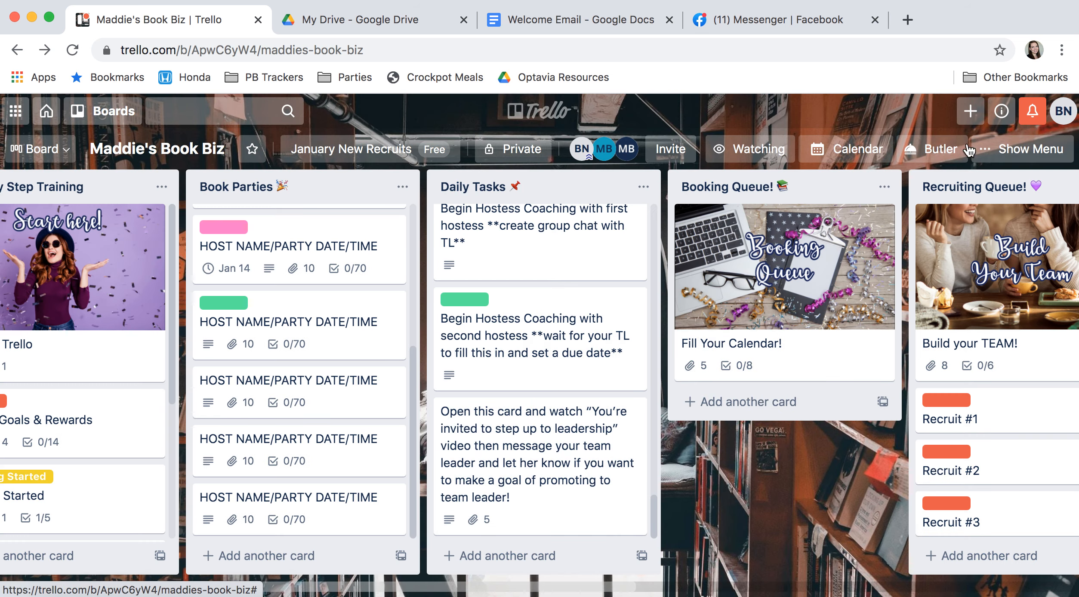
click(846, 148)
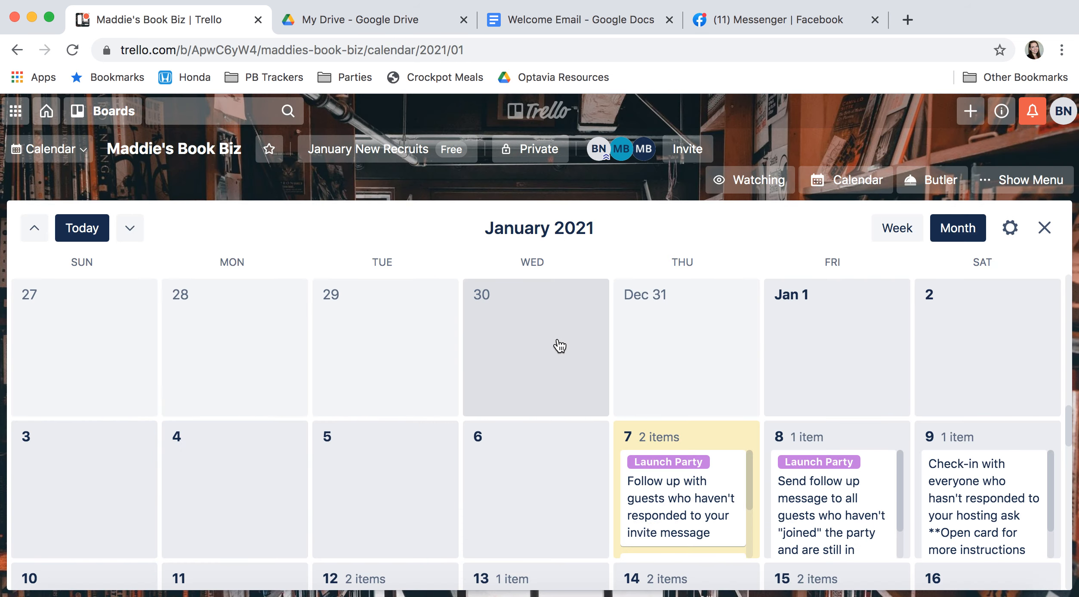
Return from the calendar to the board and remove the due date from the pink-labelled host card.
scroll(559, 346, down, 4)
click(17, 50)
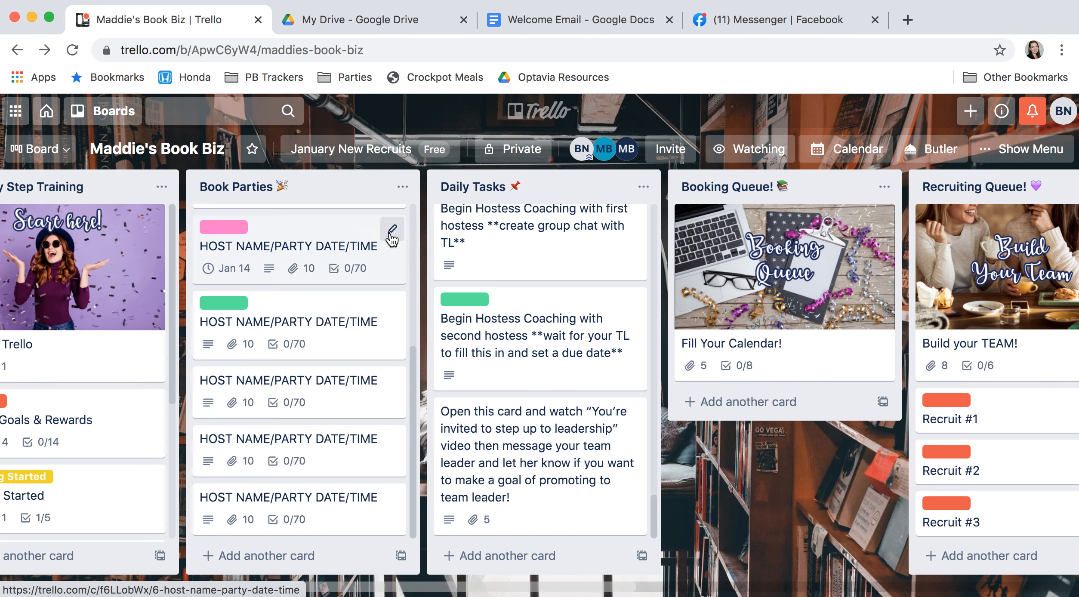
click(391, 229)
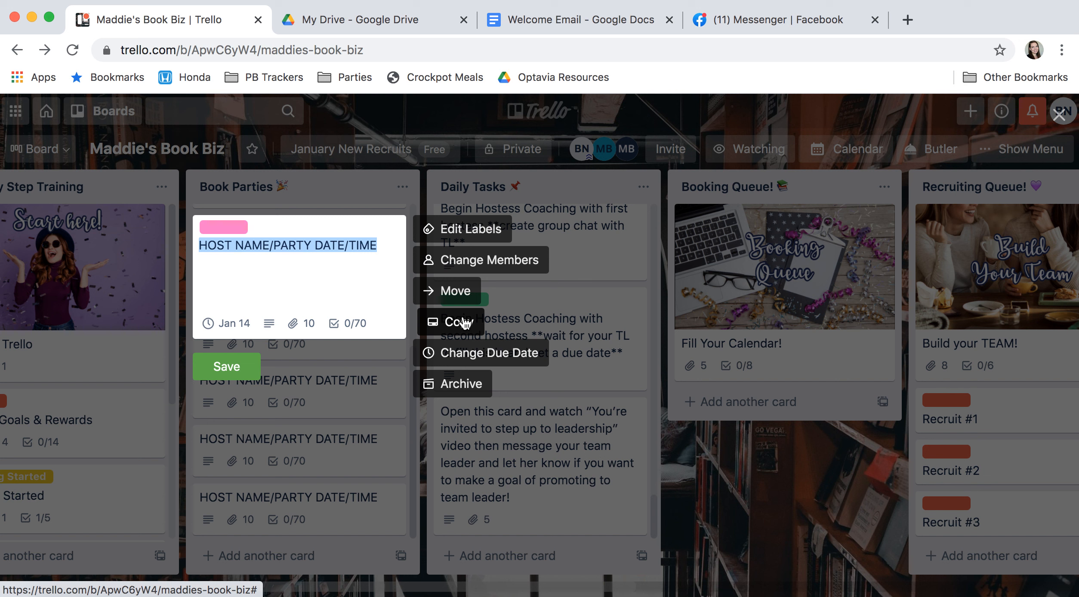
click(468, 360)
click(617, 562)
click(783, 534)
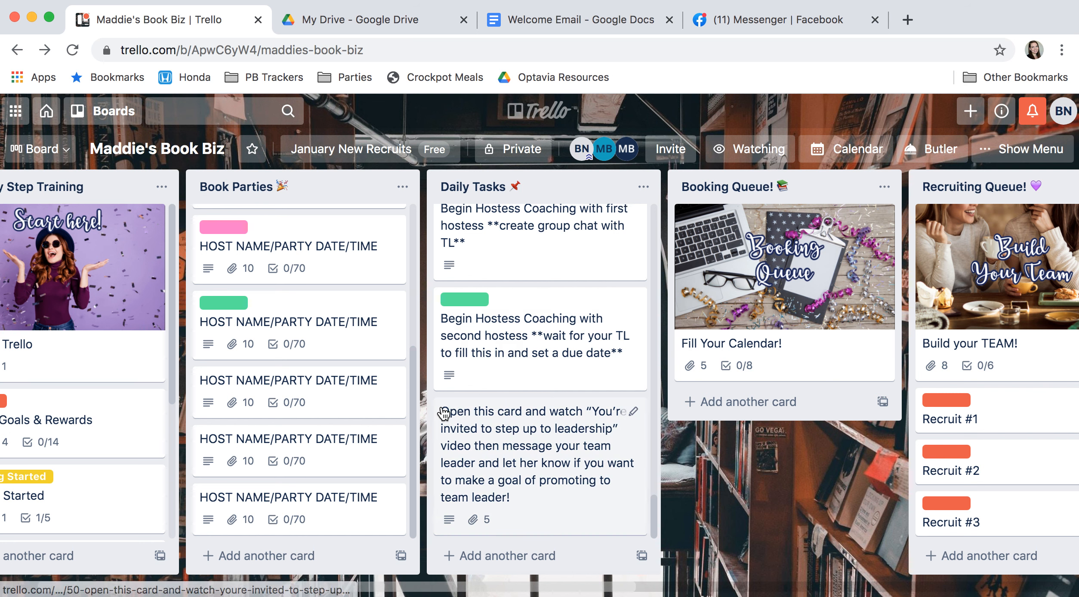
Leave the board and open the recently viewed recruit's Book Biz board that belongs to the Trello workspace.
scroll(441, 413, up, 4)
scroll(385, 409, up, 3)
scroll(529, 395, up, 8)
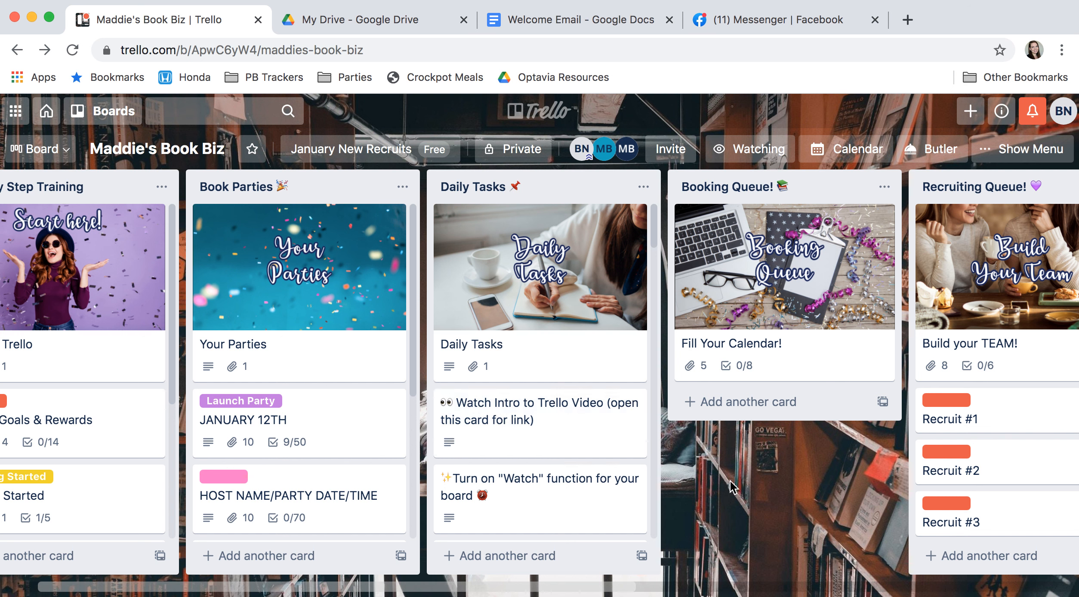
drag(809, 497, 314, 486)
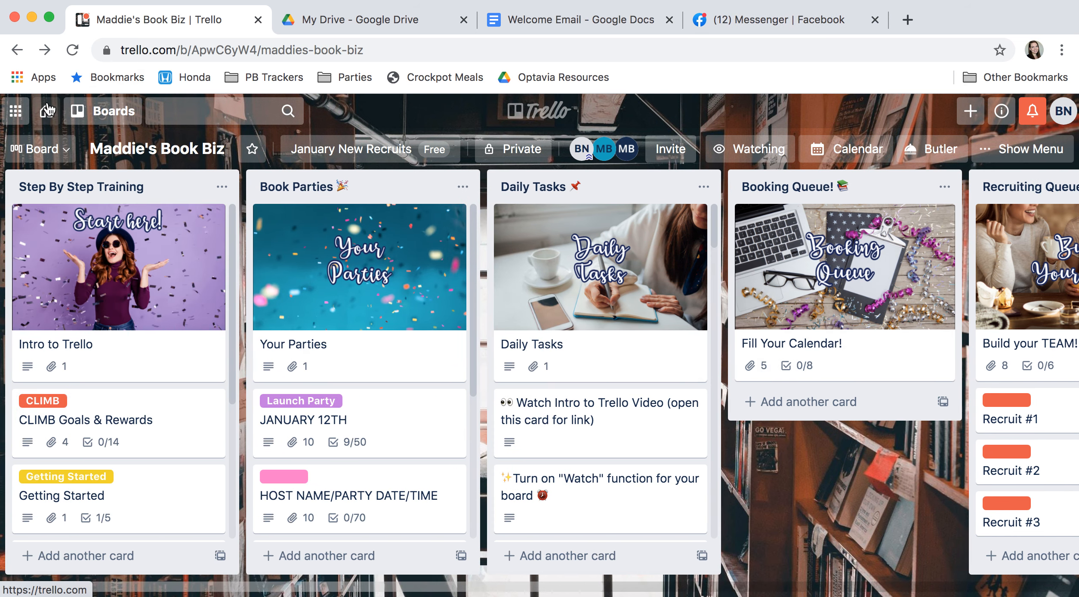
click(46, 111)
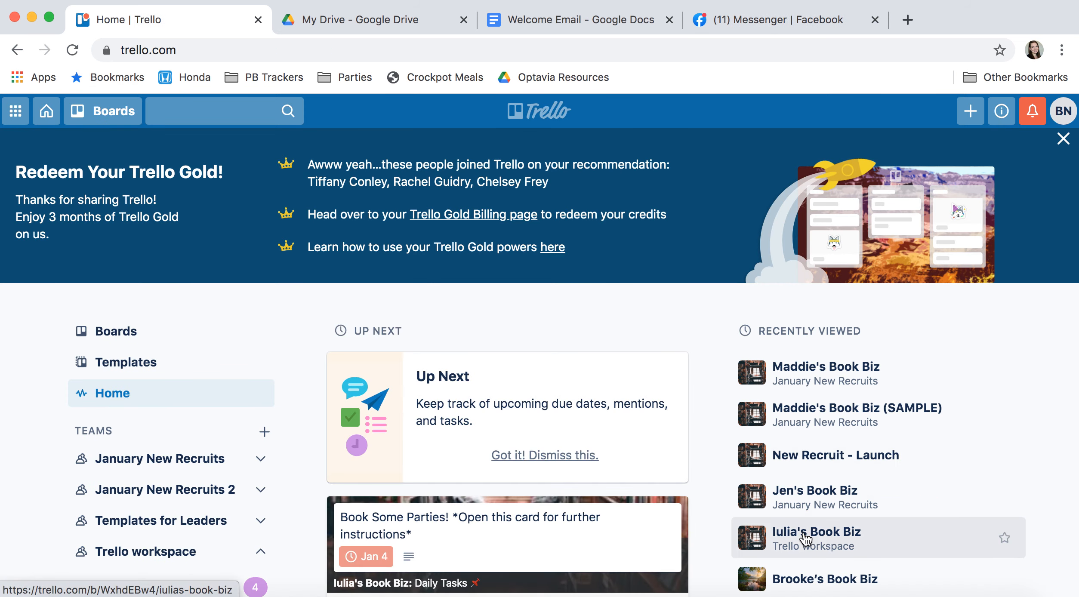
click(806, 537)
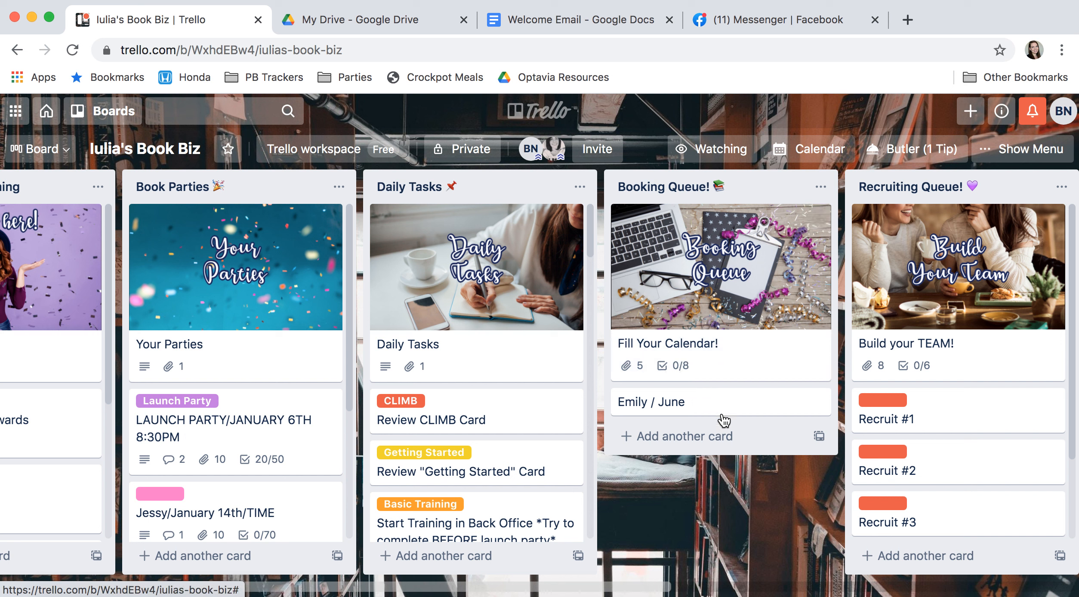
Look over the Fill Your Calendar! card's attachments and checklist in the Booking Queue and close the card.
click(724, 343)
scroll(596, 384, down, 15)
scroll(596, 384, up, 10)
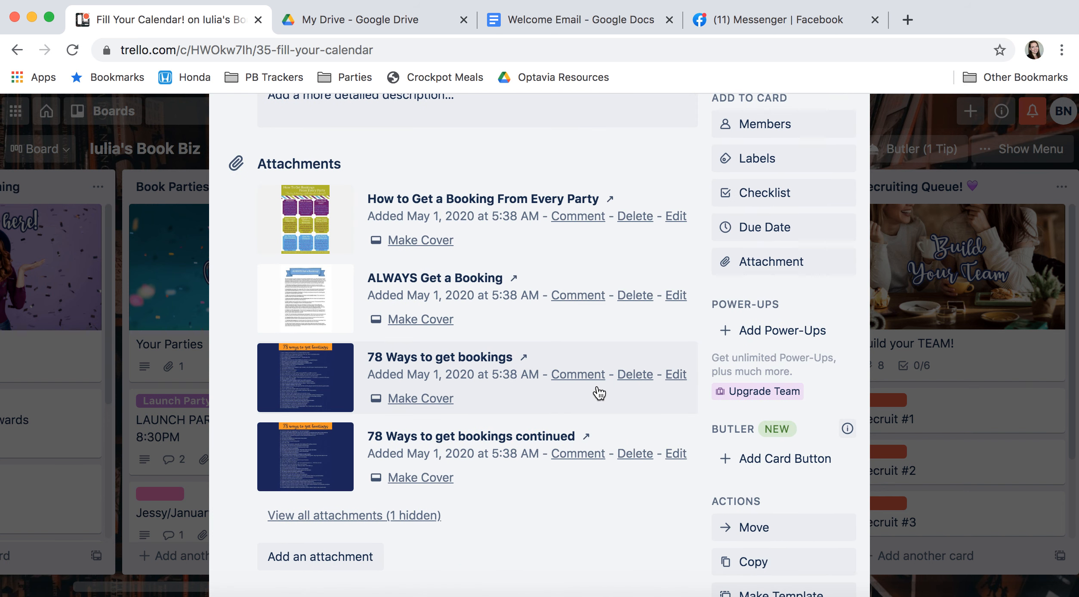
key(Escape)
Open the STEP up to Leadership! card, look over the SAMPLE CUSTOMER CARD's description and New Customer Checklist, and close the card.
scroll(731, 393, right, 5)
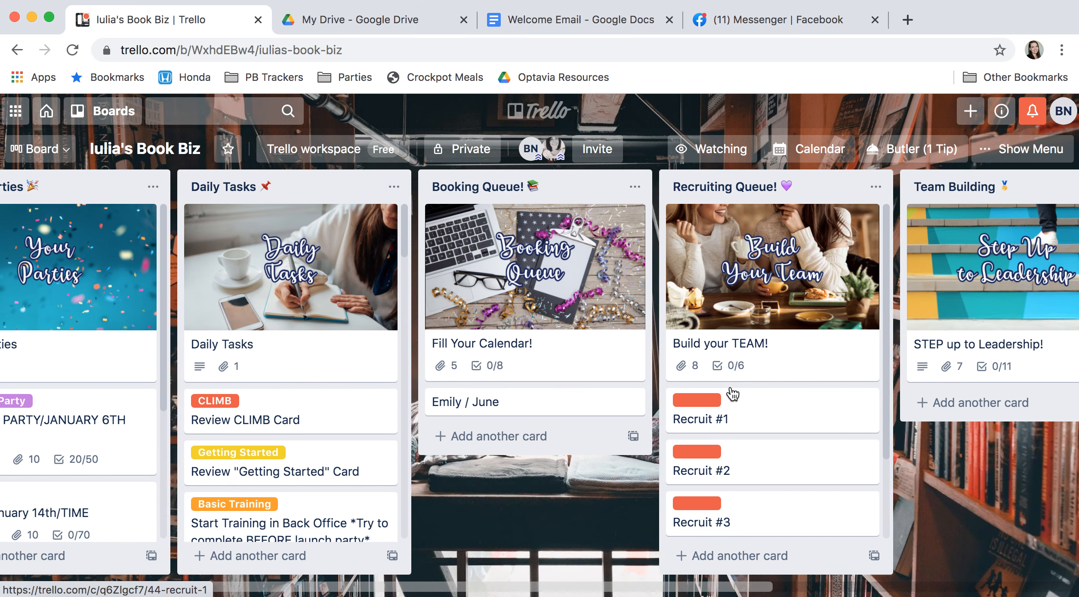
scroll(731, 393, right, 14)
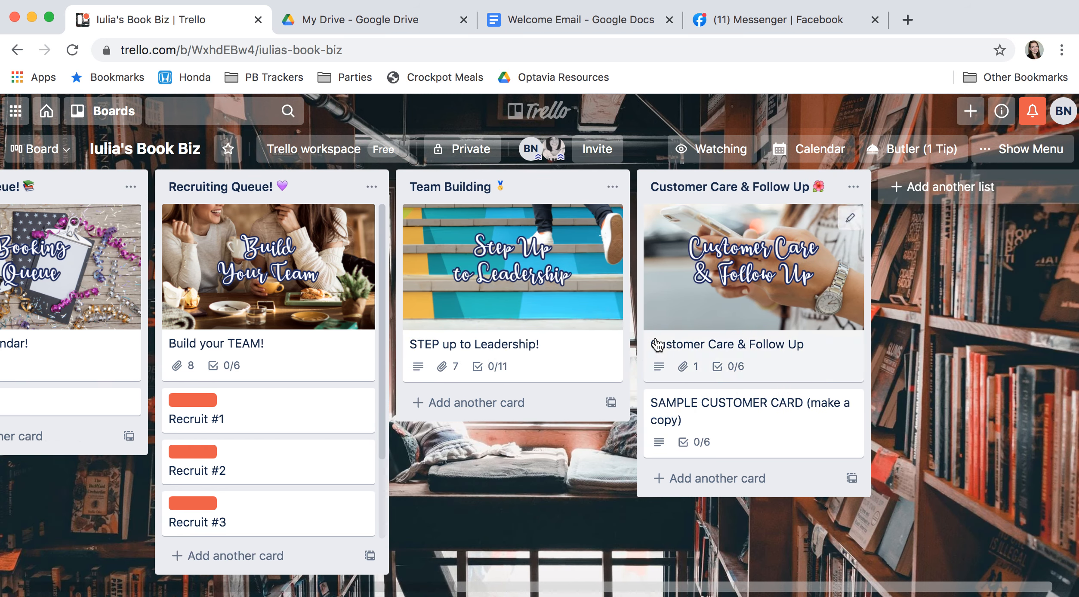
click(505, 344)
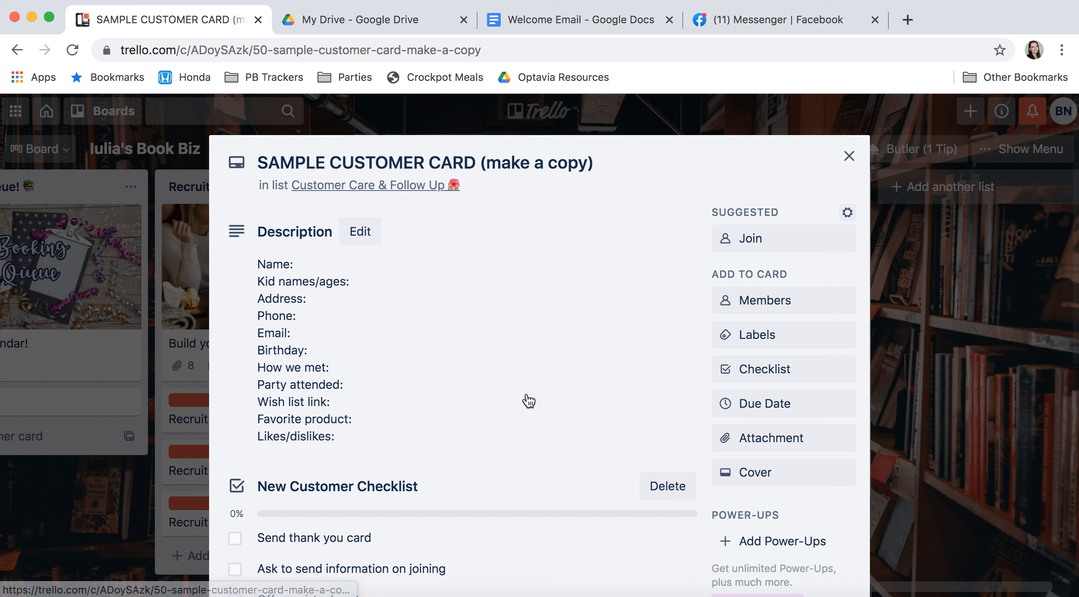
scroll(472, 400, down, 4)
scroll(475, 401, down, 4)
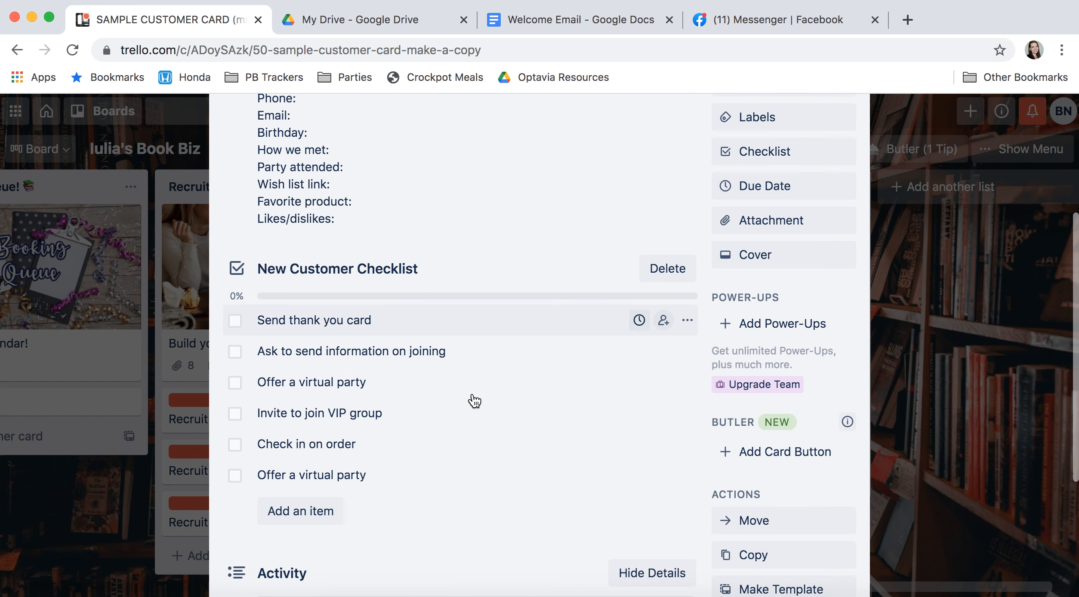
scroll(473, 400, up, 7)
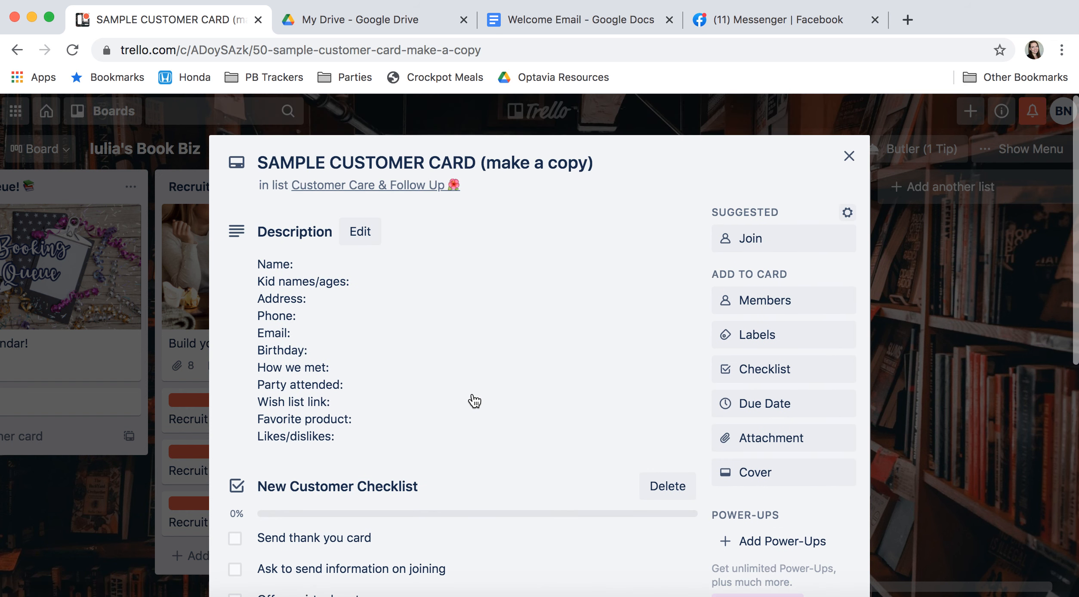
scroll(471, 399, down, 2)
key(Escape)
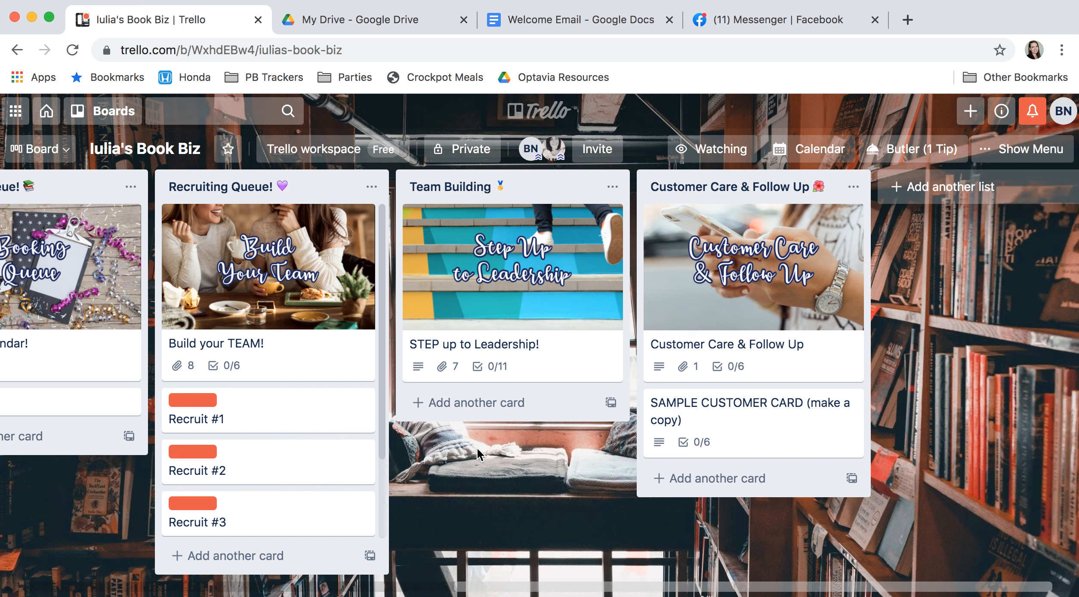
Glance over the Book Parties list and reopen the first recruit's non-sample Book Biz board in January New Recruits.
scroll(477, 448, left, 5)
scroll(478, 449, left, 10)
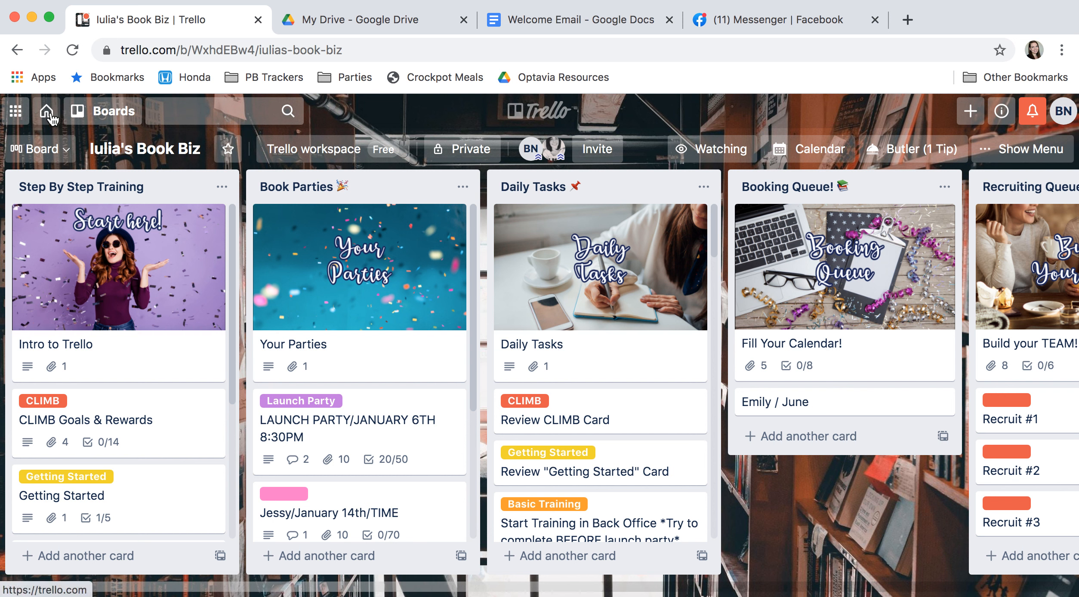
scroll(355, 438, down, 2)
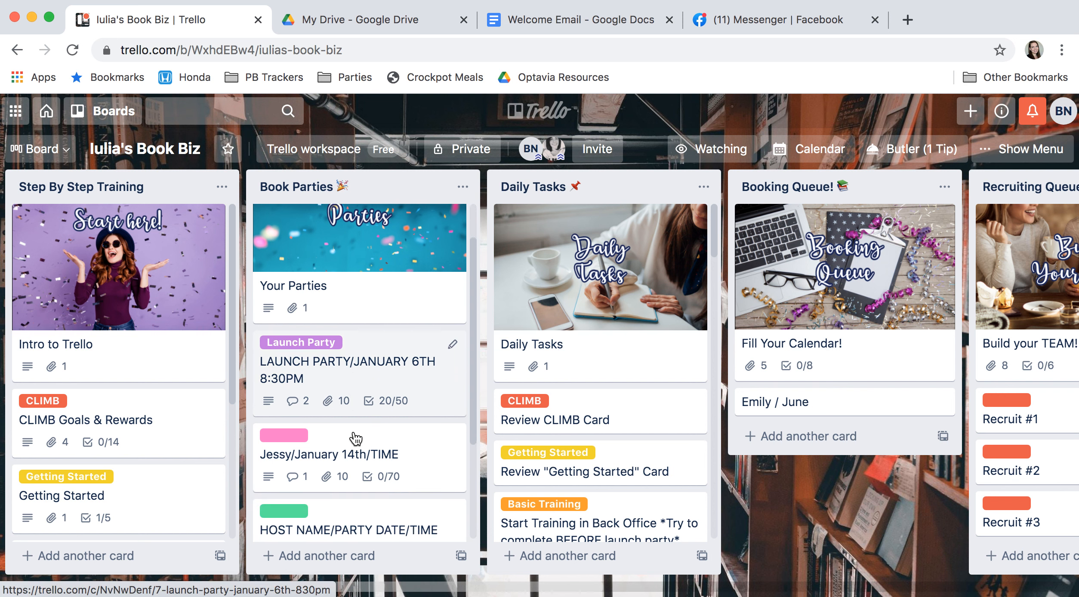
click(47, 111)
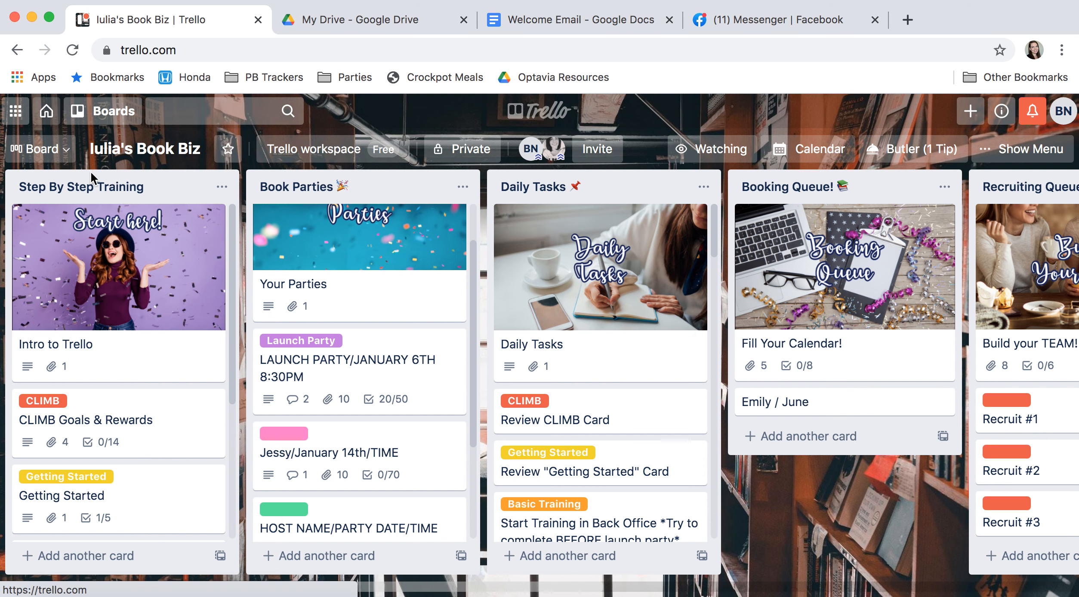
scroll(502, 342, down, 1)
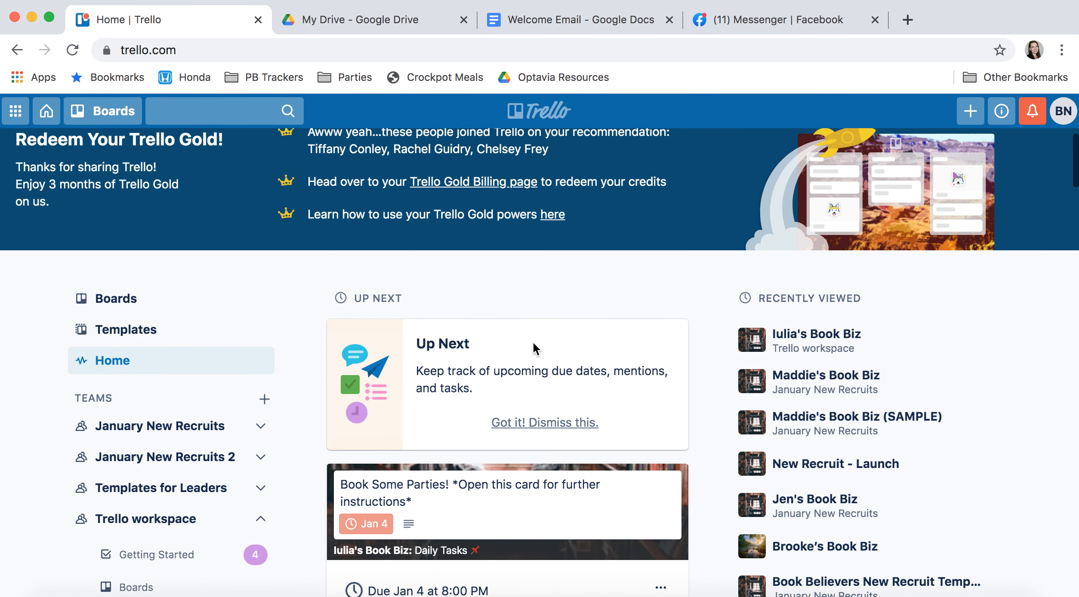
click(834, 378)
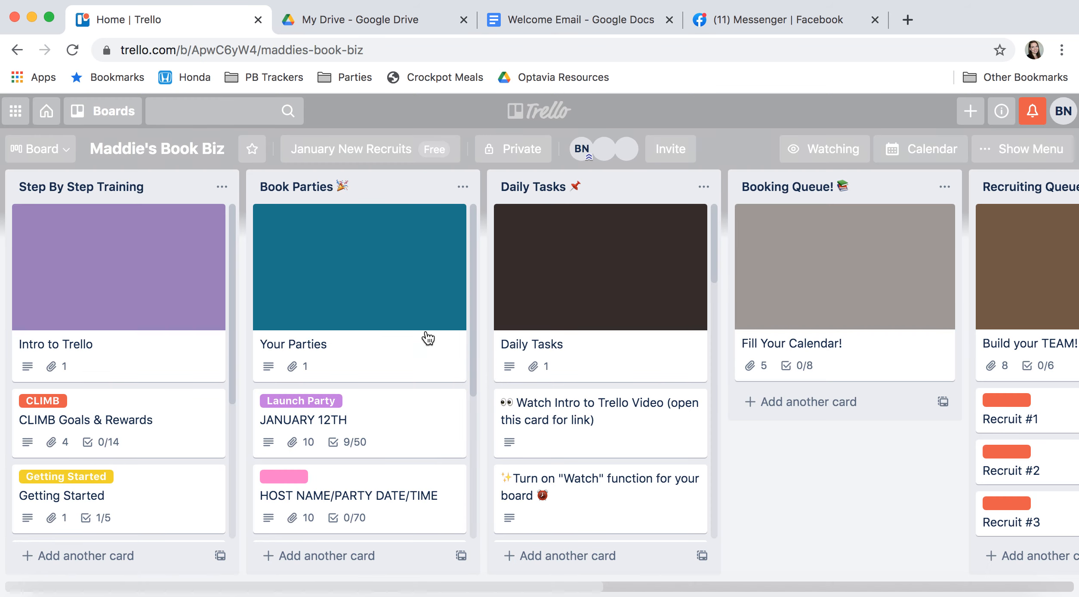
Look over the JANUARY 12TH card's invite message and Think BIG items, close it, and view the first Daily Tasks cards.
click(366, 423)
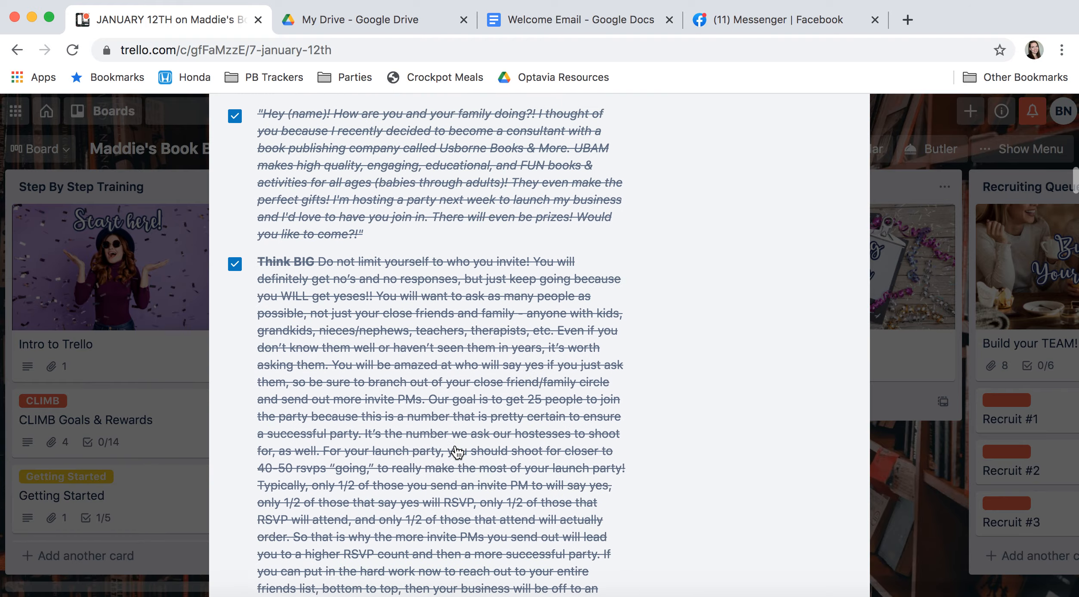
click(911, 505)
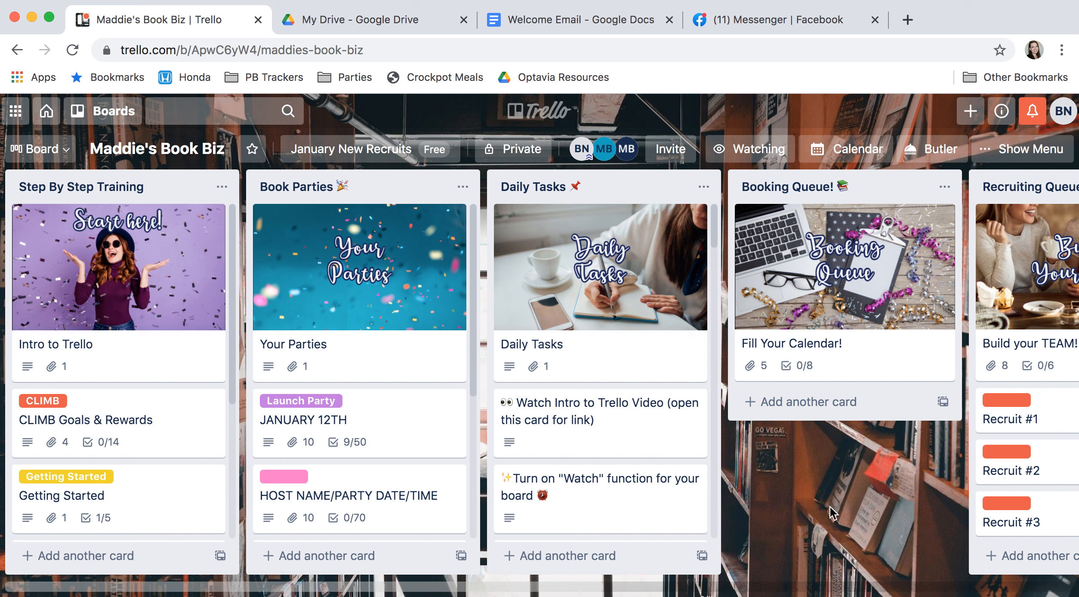
scroll(568, 430, down, 3)
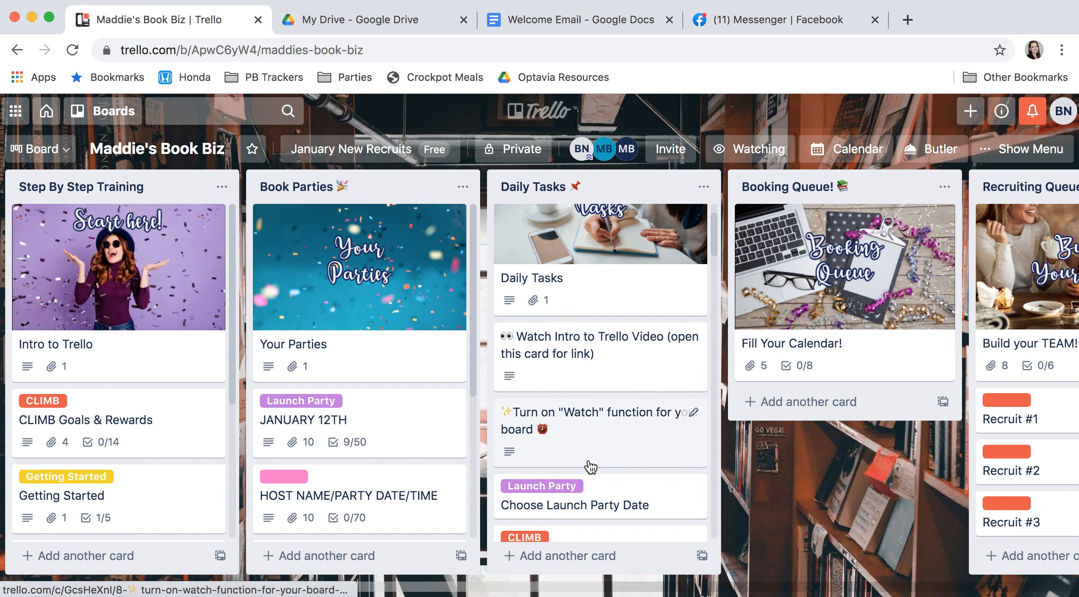
scroll(616, 433, down, 5)
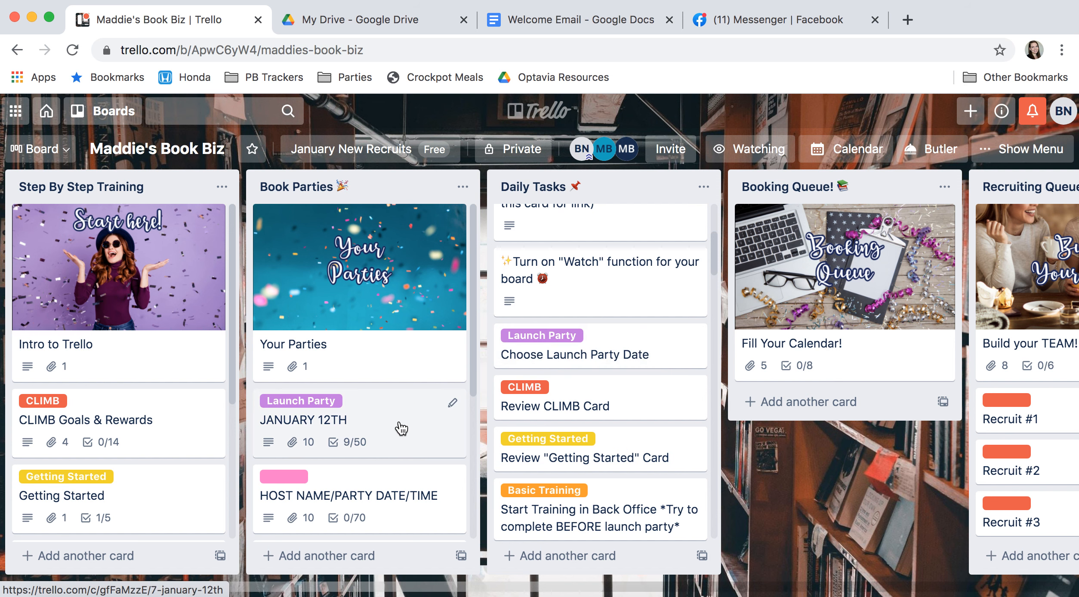
Reopen the JANUARY 12TH launch party card to view its description and attachments, close it, and return to the start of Daily Tasks.
click(379, 427)
scroll(432, 409, down, 10)
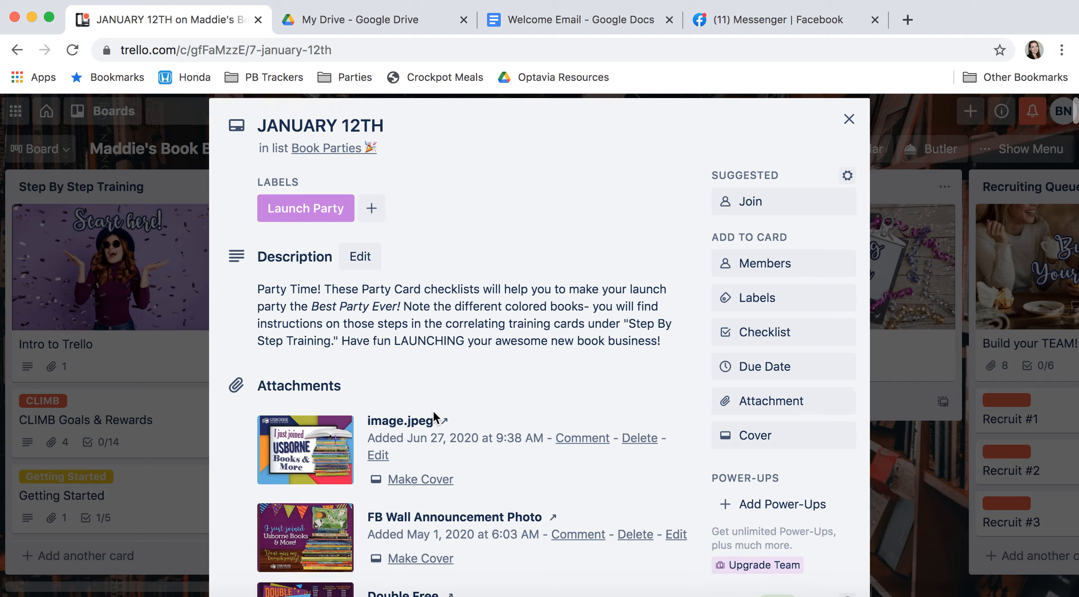
click(934, 542)
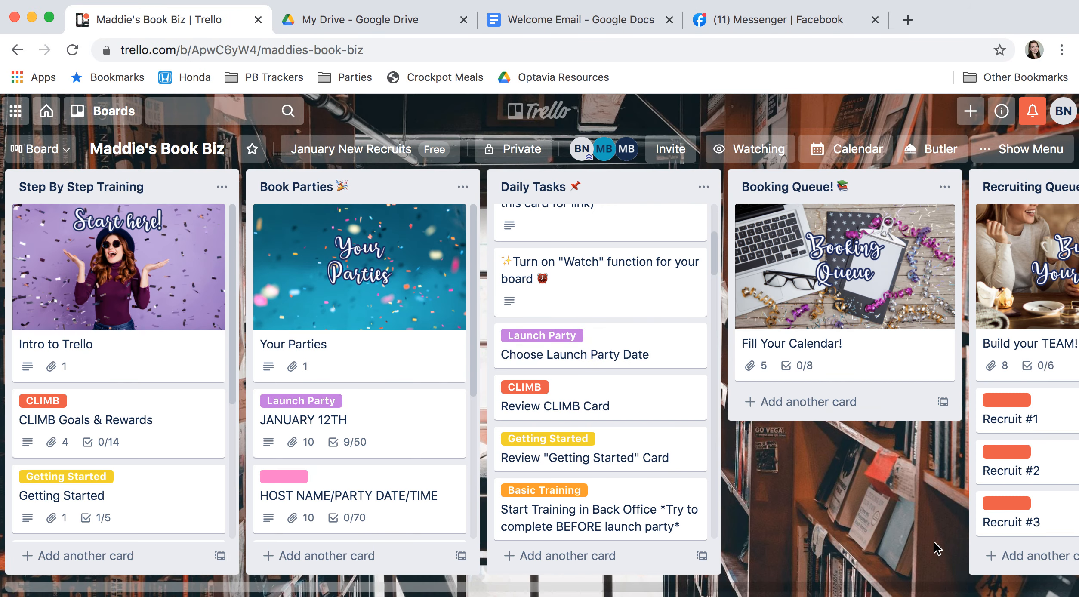
scroll(628, 425, up, 5)
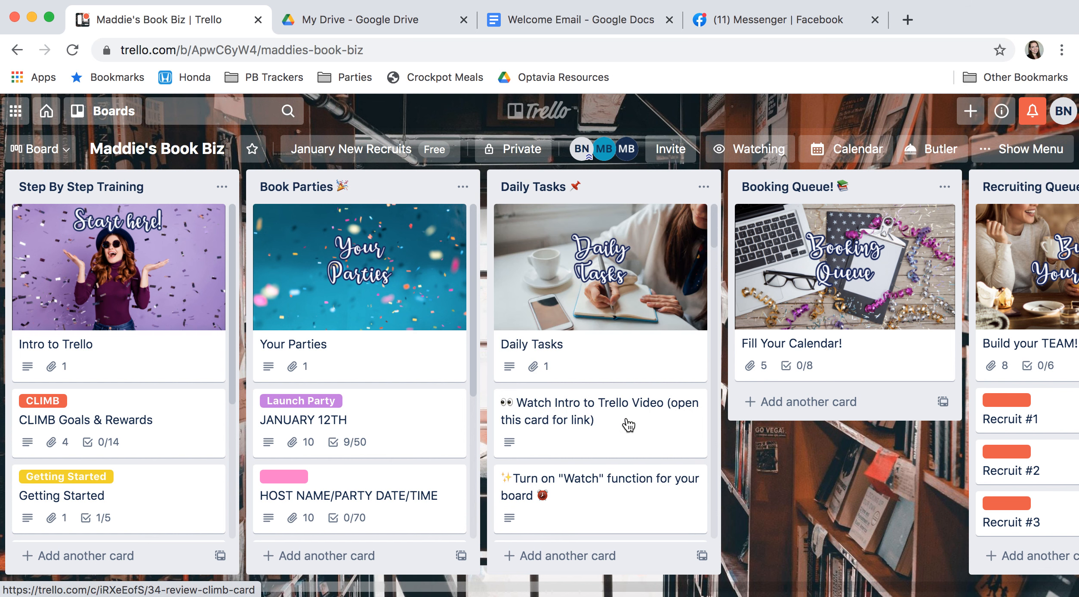